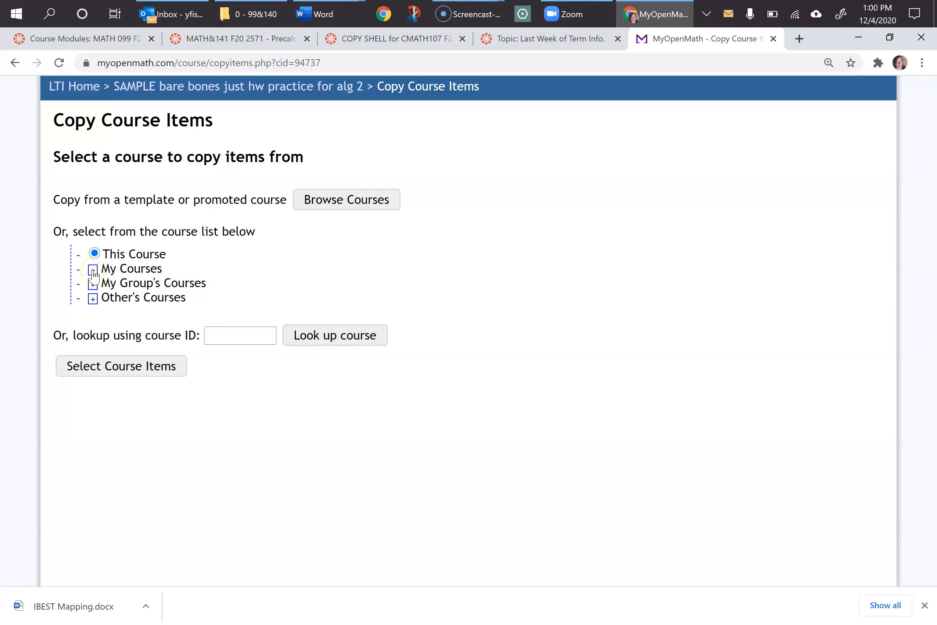
- Choose the course SAMPLE streamlined Honors Algebra 2 template as the copy source and opt to select individual items
{"action": "left_click", "coordinate": [93, 269]}
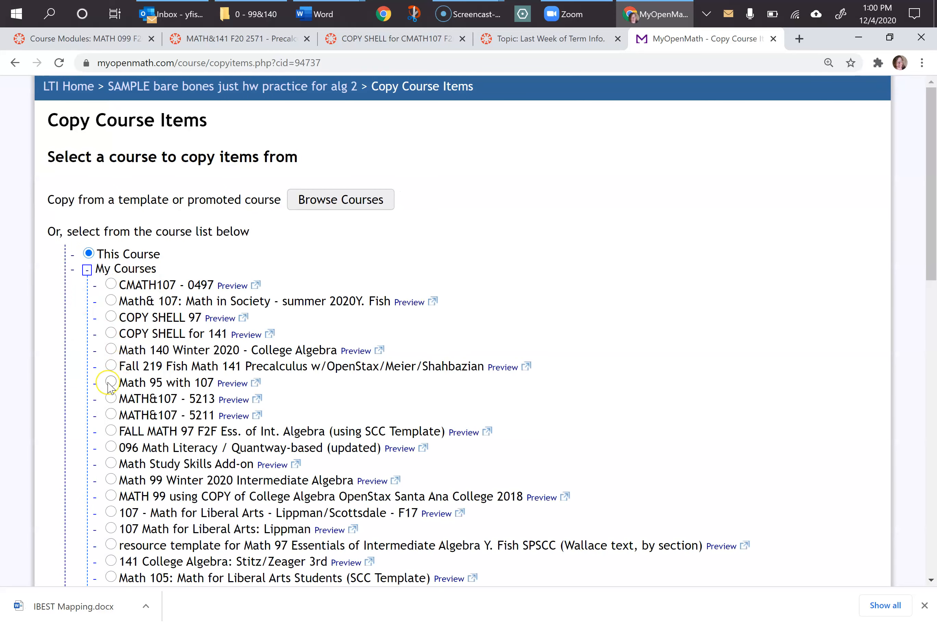
{"action": "scroll", "coordinate": [109, 383], "scroll_direction": "down", "scroll_amount": 10}
{"action": "scroll", "coordinate": [110, 389], "scroll_direction": "down", "scroll_amount": 6}
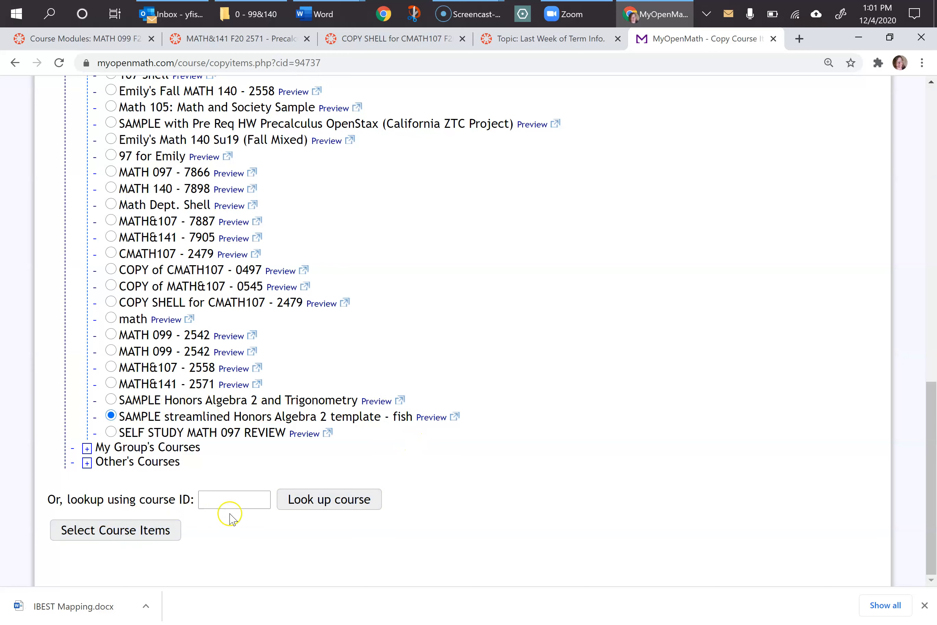
{"action": "left_click", "coordinate": [86, 540]}
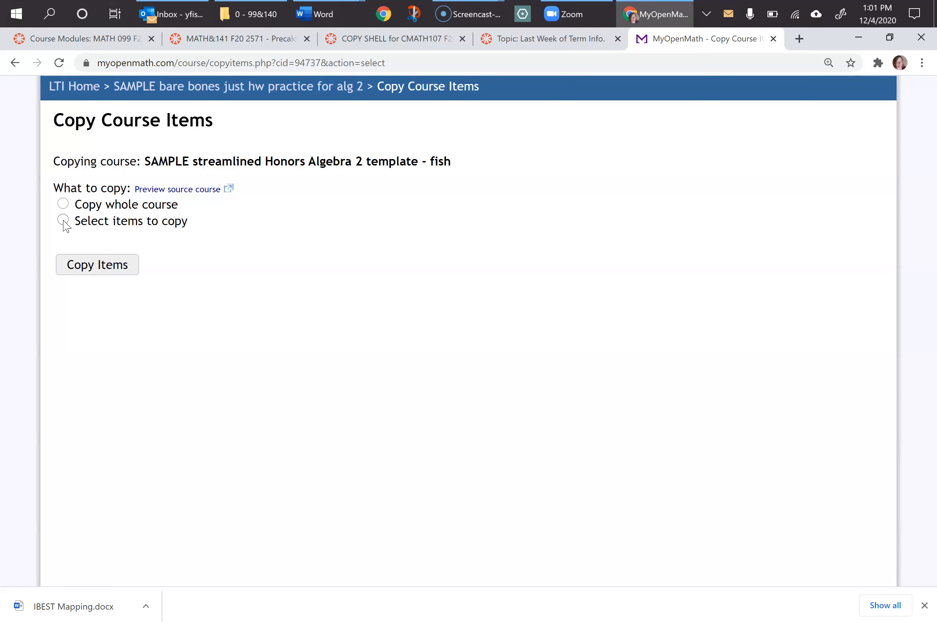
{"action": "left_click", "coordinate": [63, 221]}
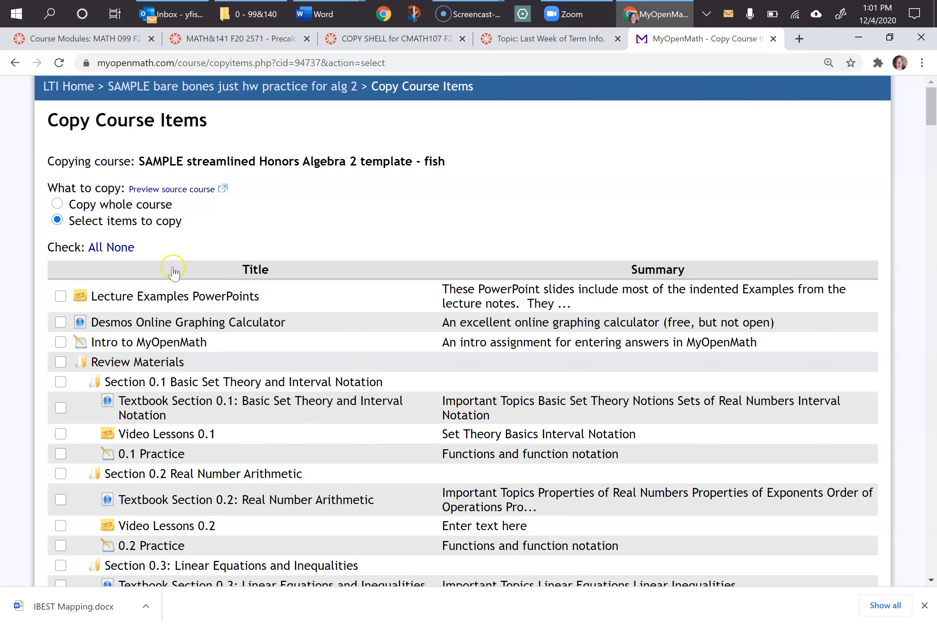
- Mark Section 1.4 Polynomials and Operations on Them and section 1.5 Factoring Polynomials, with their contents, for copying
{"action": "scroll", "coordinate": [307, 443], "scroll_direction": "down", "scroll_amount": 15}
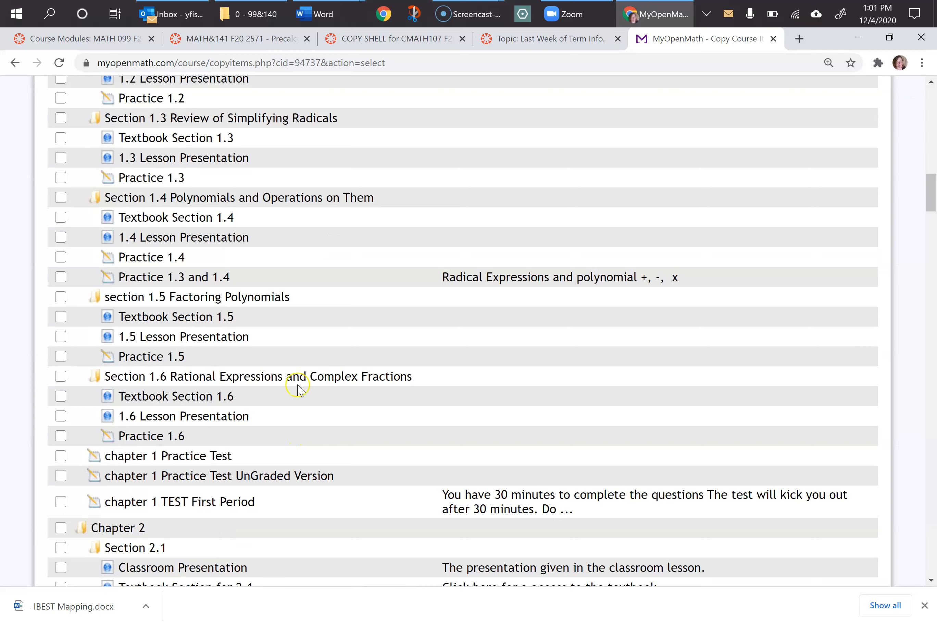
{"action": "right_click", "coordinate": [234, 204]}
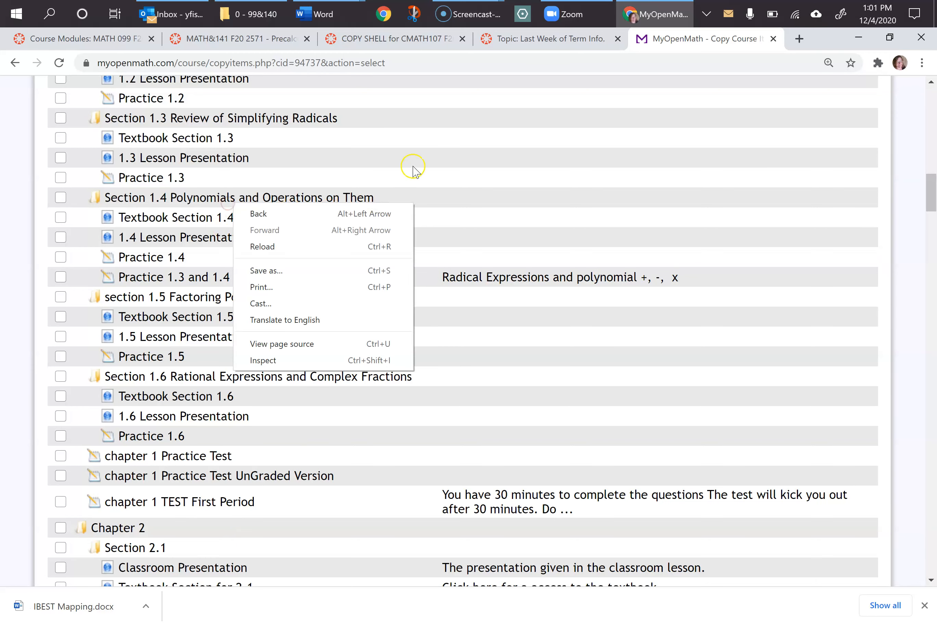
{"action": "left_click", "coordinate": [61, 198]}
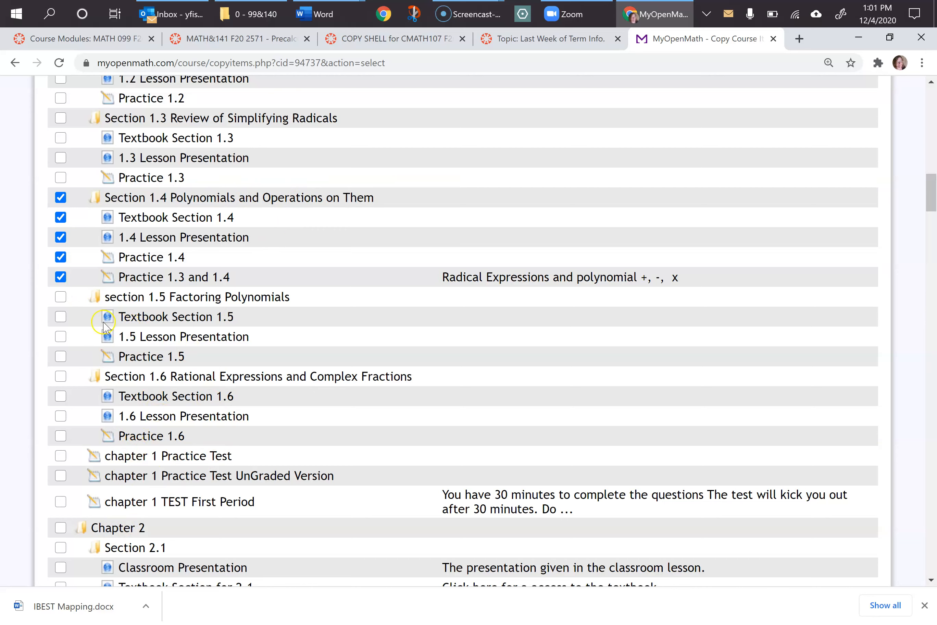
{"action": "left_click", "coordinate": [62, 297]}
- Clear the selection of the Section 1.4 and section 1.5 folders in the list of items to copy
{"action": "scroll", "coordinate": [213, 298], "scroll_direction": "up", "scroll_amount": 2}
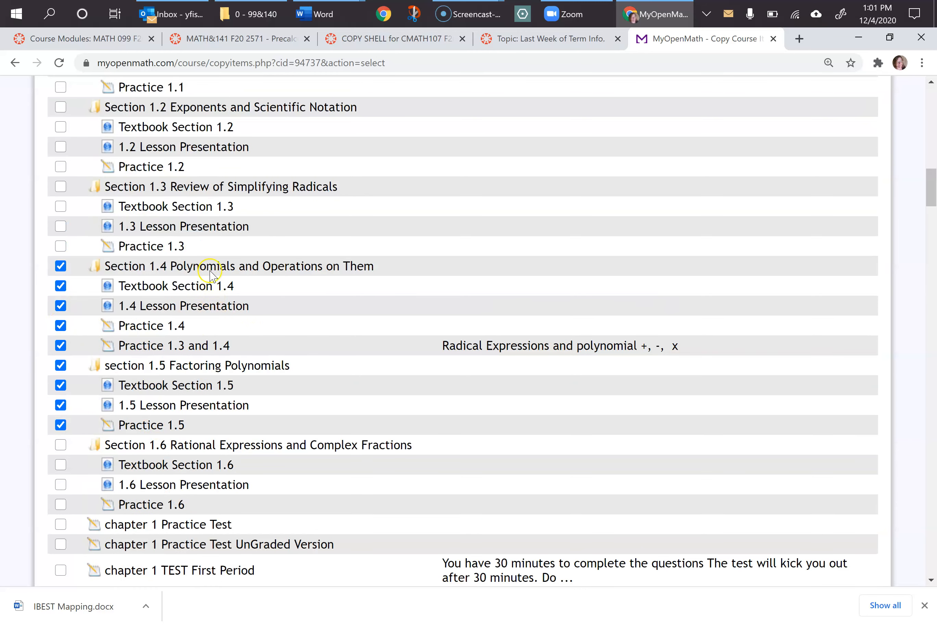
{"action": "scroll", "coordinate": [303, 298], "scroll_direction": "up", "scroll_amount": 4}
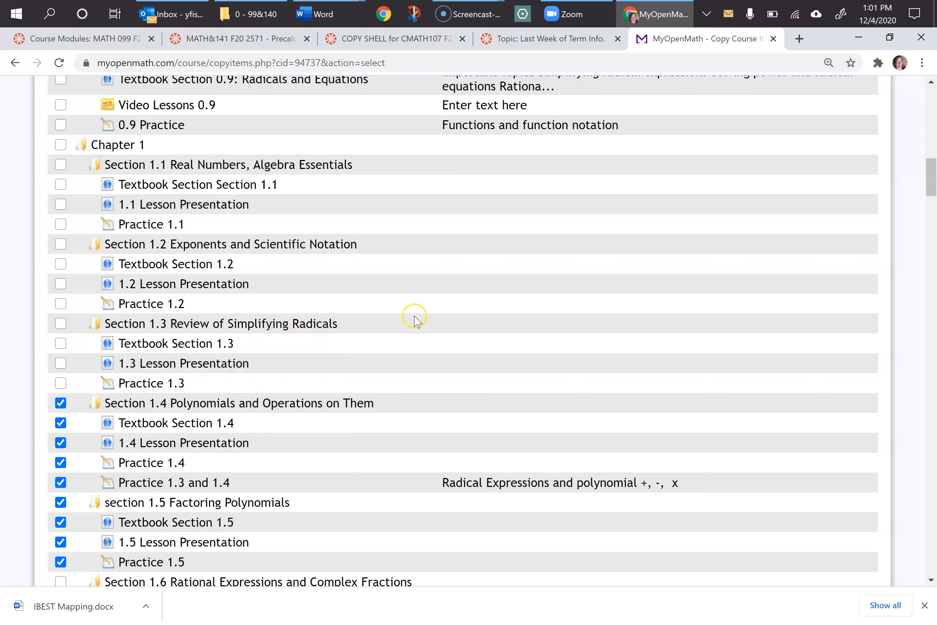
{"action": "scroll", "coordinate": [235, 469], "scroll_direction": "down", "scroll_amount": 8}
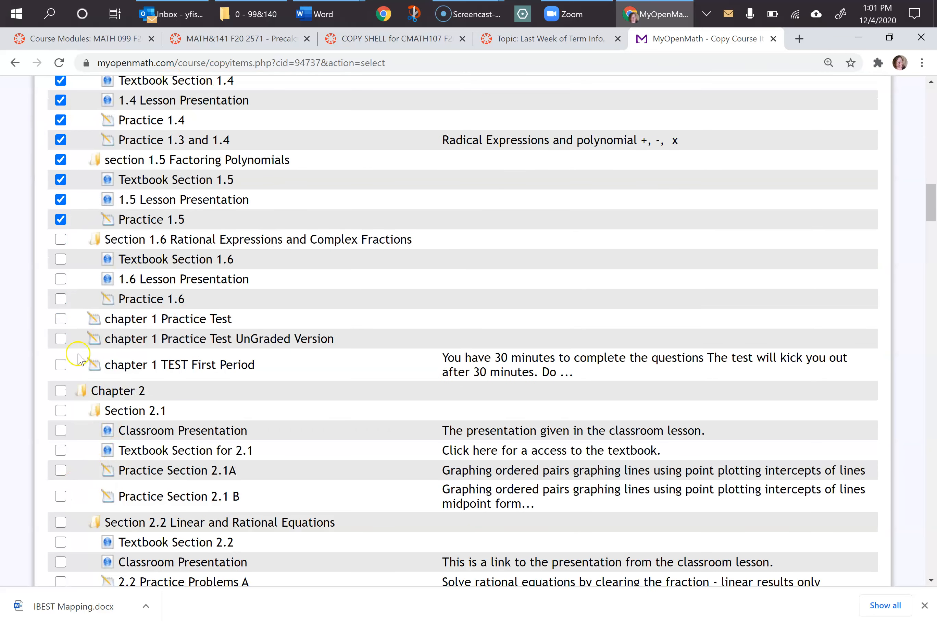
{"action": "scroll", "coordinate": [303, 286], "scroll_direction": "up", "scroll_amount": 3}
{"action": "scroll", "coordinate": [295, 287], "scroll_direction": "up", "scroll_amount": 1}
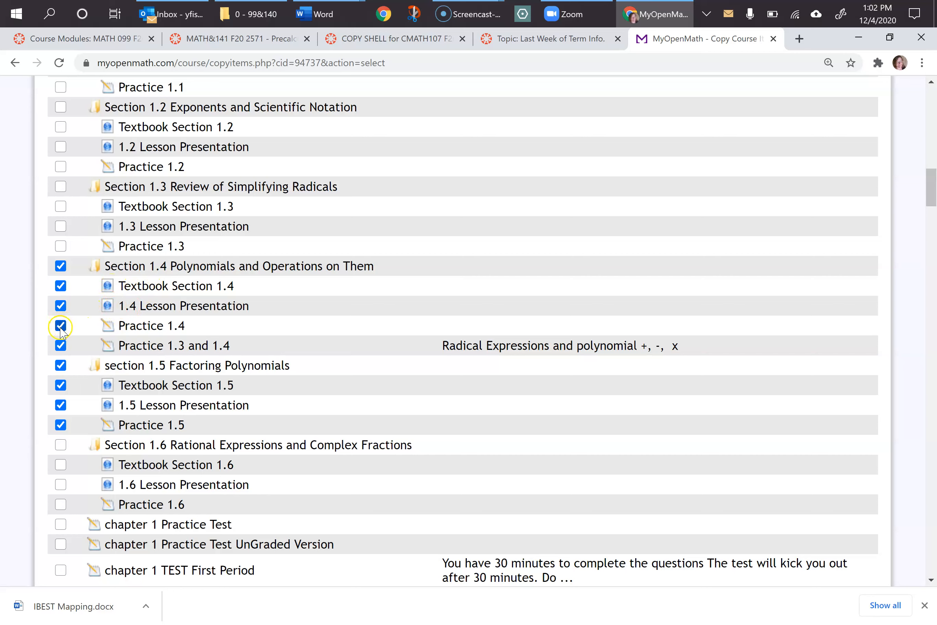
{"action": "left_click", "coordinate": [60, 266]}
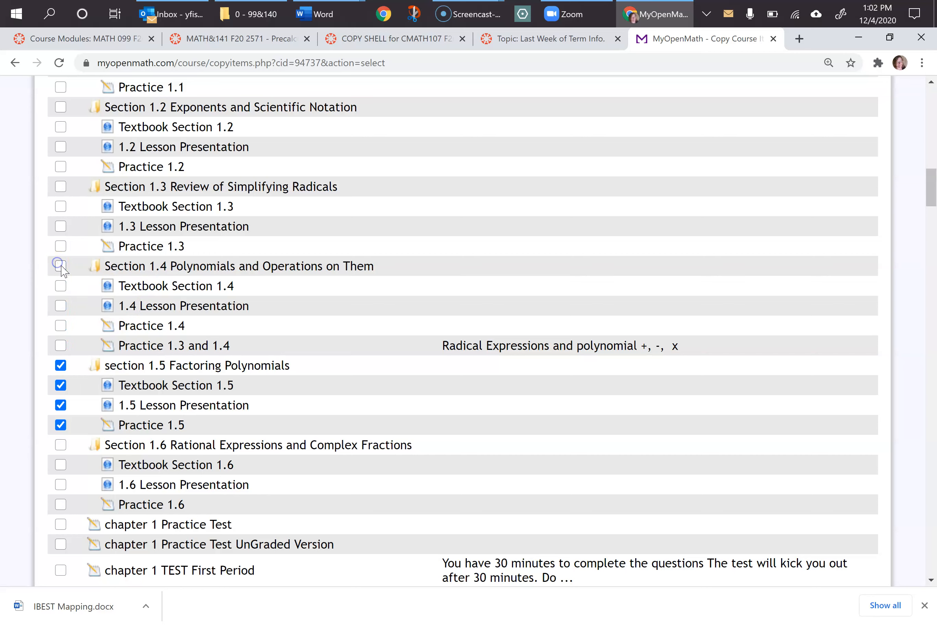
{"action": "left_click", "coordinate": [61, 365]}
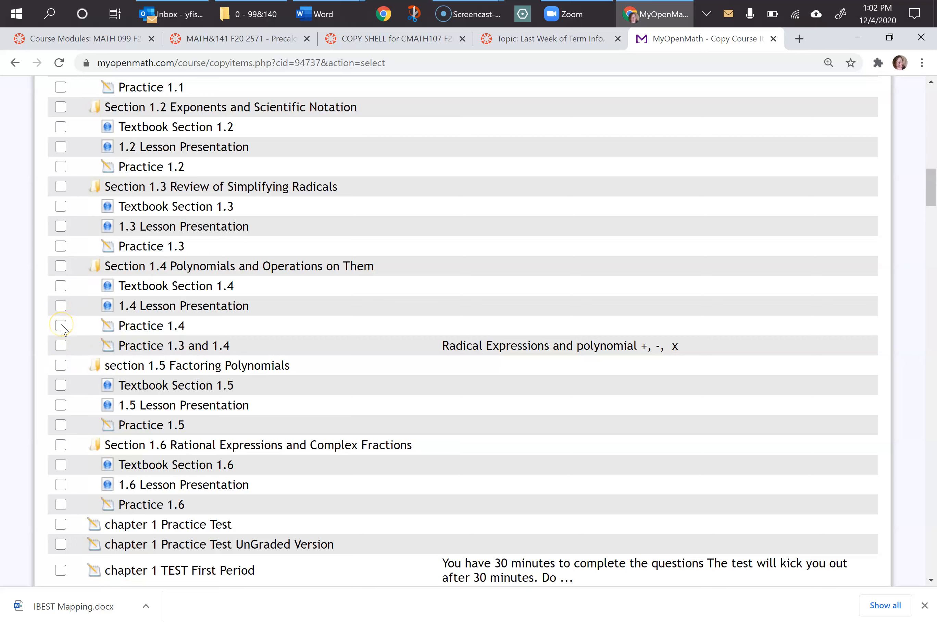
- Select the whole Section 1.4 Polynomials and Operations on Them and section 1.5 Factoring Polynomials folders for copying
{"action": "left_click", "coordinate": [58, 342]}
{"action": "left_click", "coordinate": [62, 266]}
{"action": "left_click", "coordinate": [63, 367]}
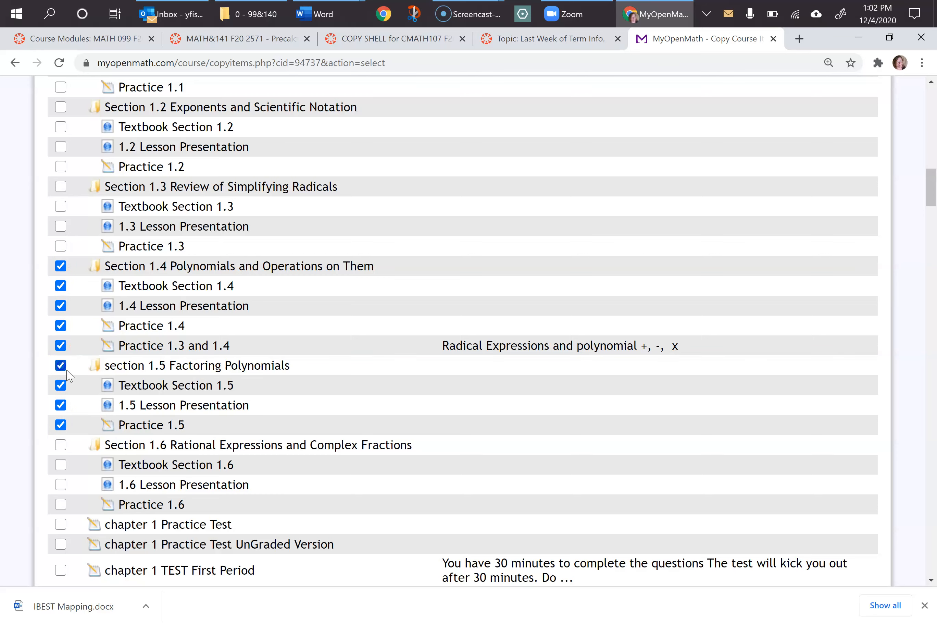
- Copy the selected items into the Main Course Page block, keeping the default copy options
{"action": "scroll", "coordinate": [203, 442], "scroll_direction": "down", "scroll_amount": 8}
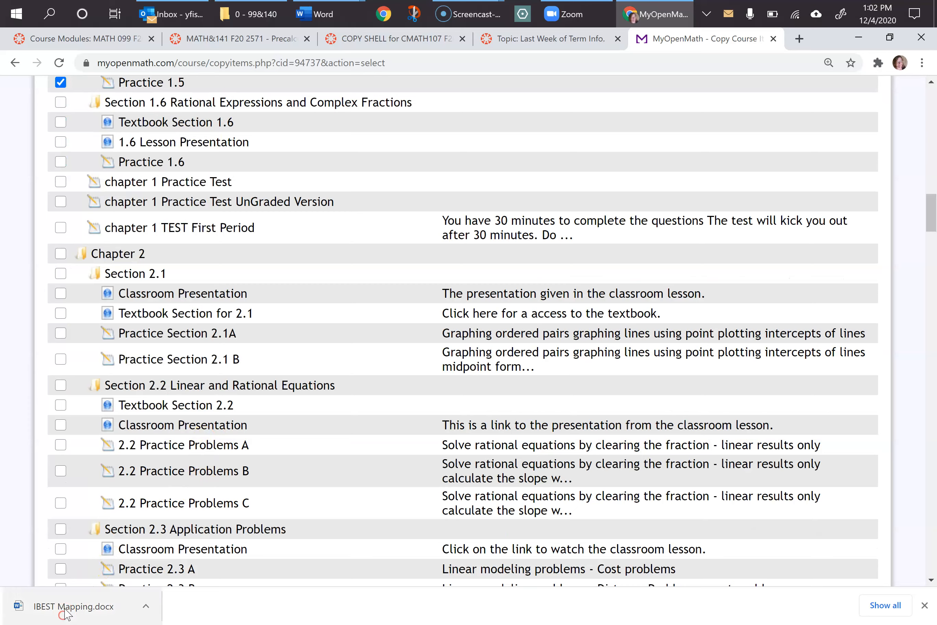
{"action": "left_click_drag", "start_coordinate": [932, 225], "coordinate": [932, 560]}
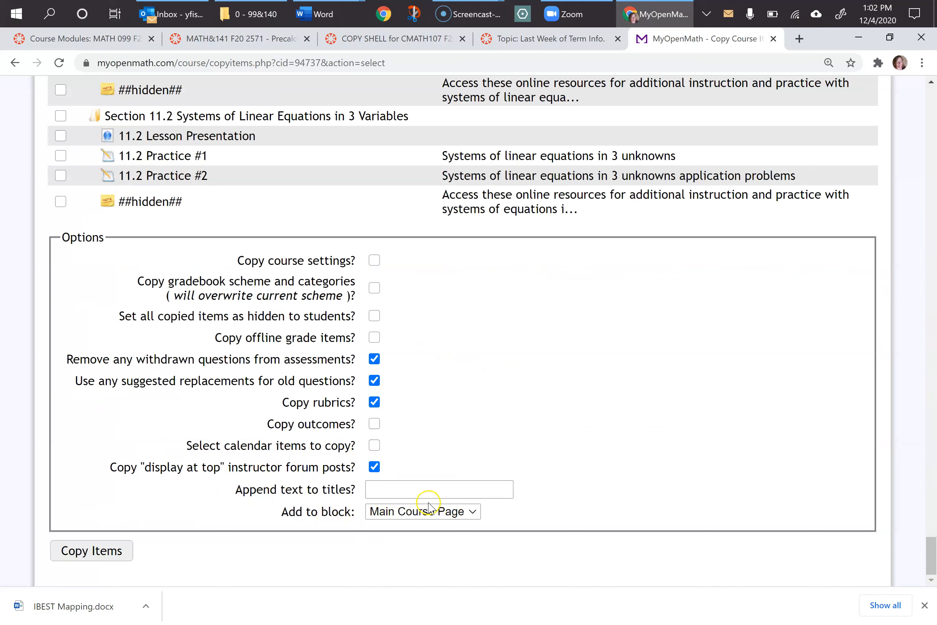
{"action": "left_click", "coordinate": [434, 512]}
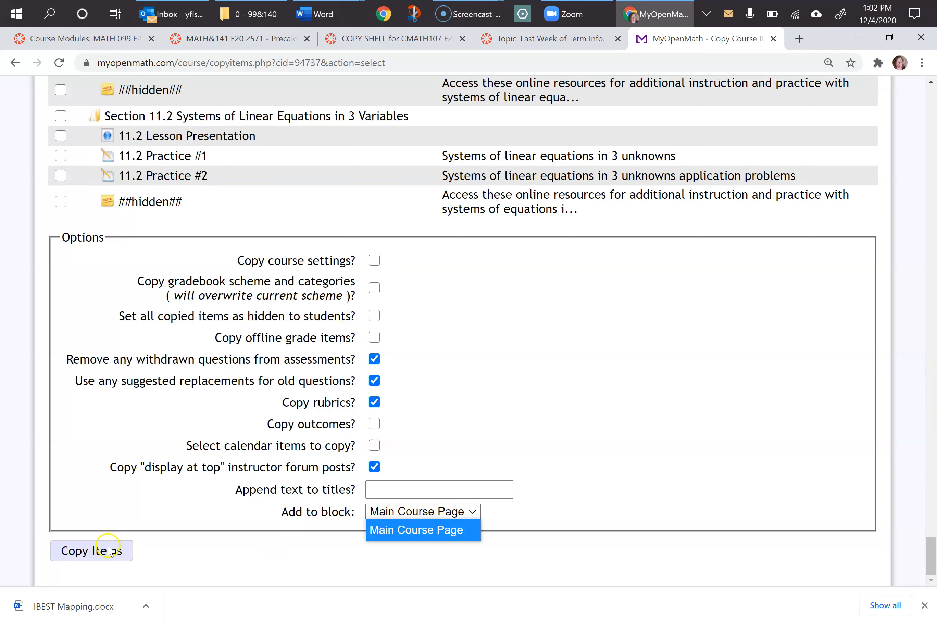
{"action": "left_click", "coordinate": [103, 555]}
- Expand the copied Section 1.4 Polynomials and Operations on Them block on the course page and review its items
{"action": "right_click", "coordinate": [932, 186]}
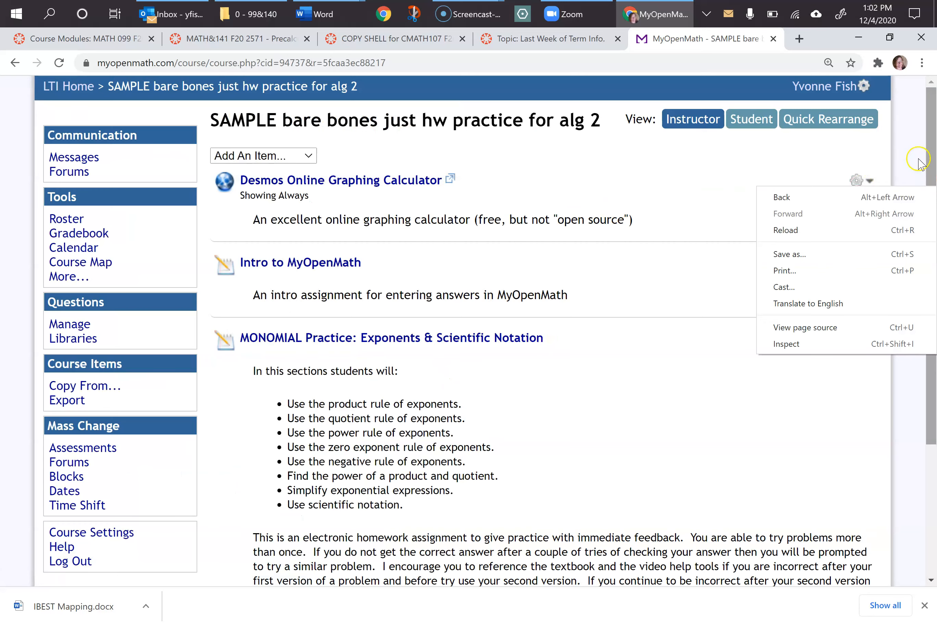
{"action": "left_click_drag", "start_coordinate": [932, 170], "coordinate": [901, 431]}
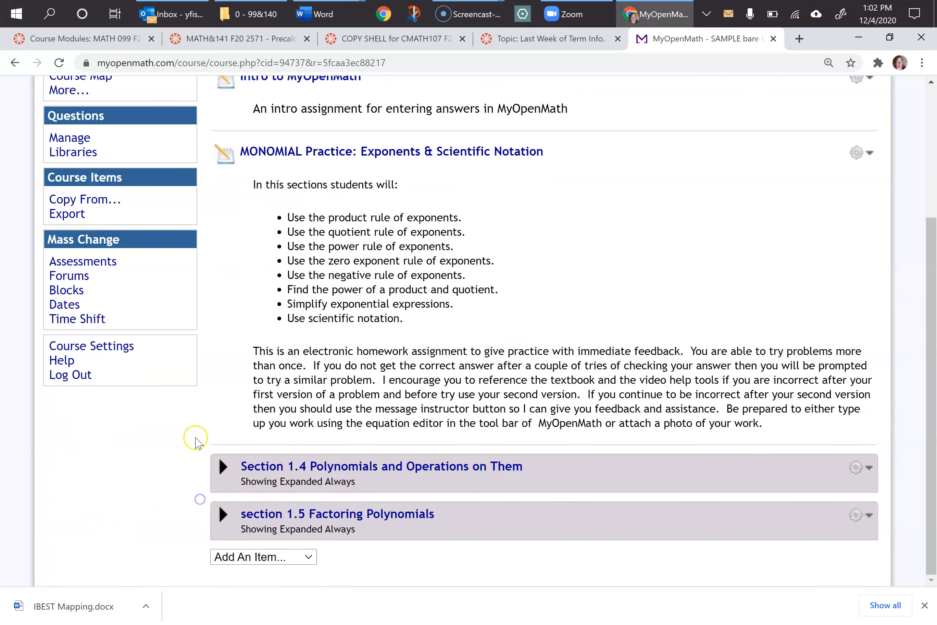
{"action": "scroll", "coordinate": [403, 270], "scroll_direction": "up", "scroll_amount": 3}
{"action": "scroll", "coordinate": [407, 270], "scroll_direction": "down", "scroll_amount": 3}
{"action": "left_click", "coordinate": [305, 476]}
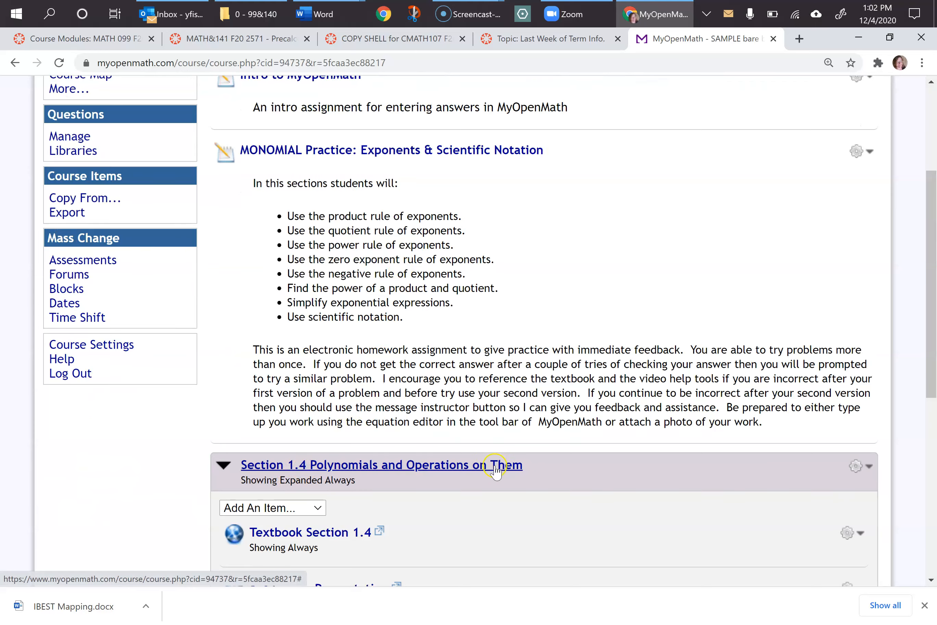
{"action": "scroll", "coordinate": [403, 472], "scroll_direction": "down", "scroll_amount": 6}
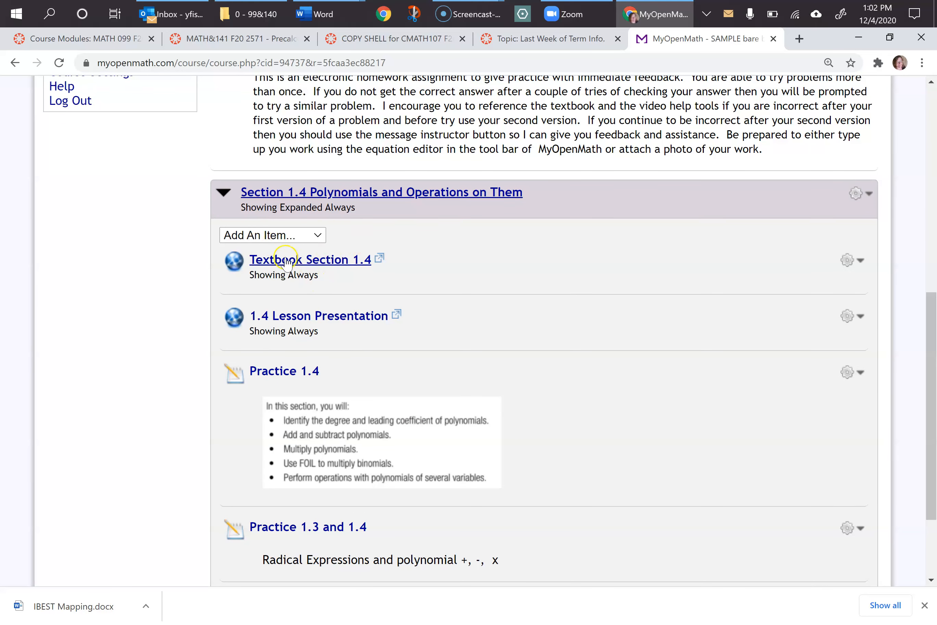
{"action": "right_click", "coordinate": [523, 243]}
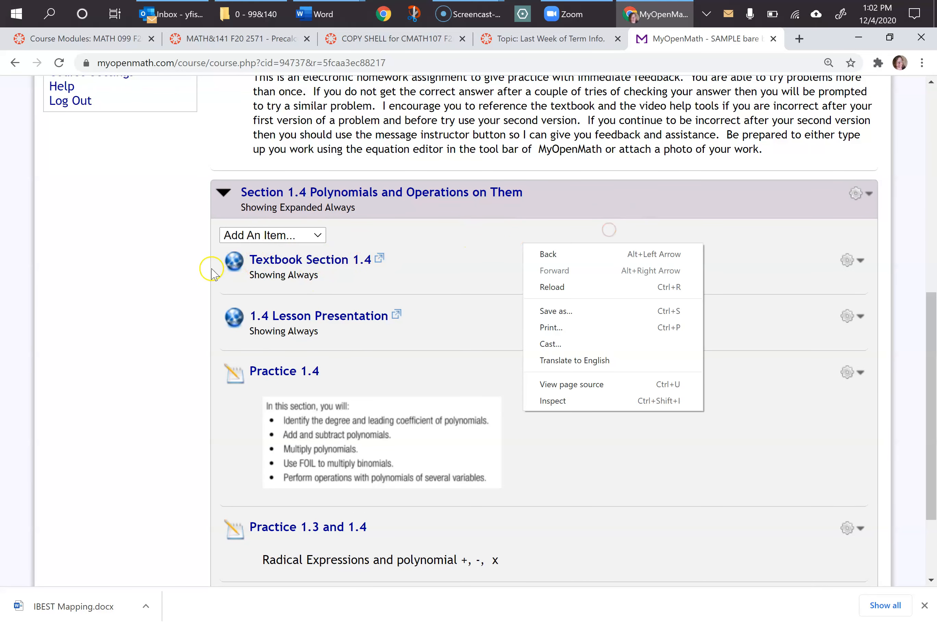
{"action": "left_click_drag", "start_coordinate": [260, 331], "coordinate": [260, 340]}
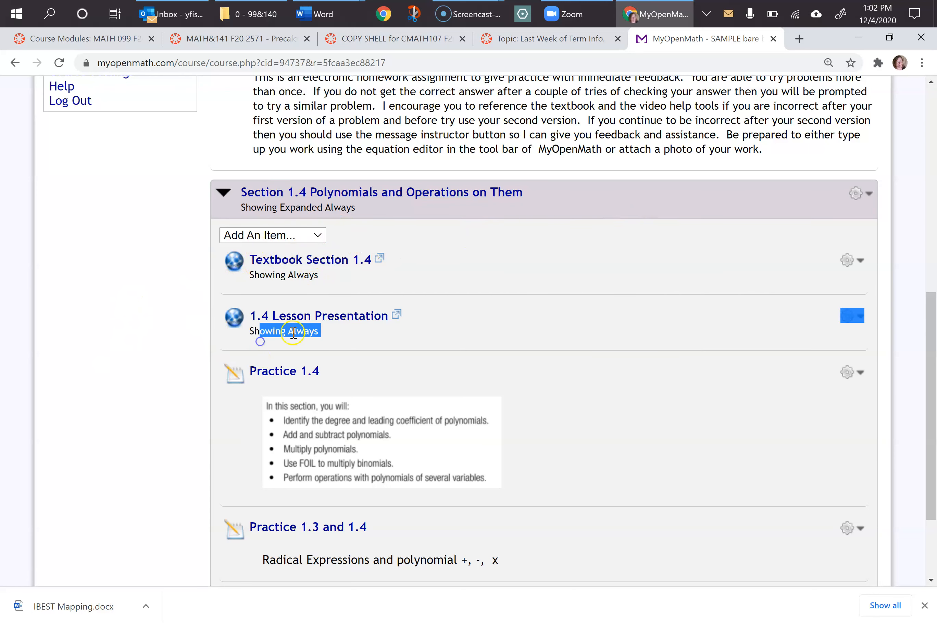
{"action": "left_click", "coordinate": [860, 260]}
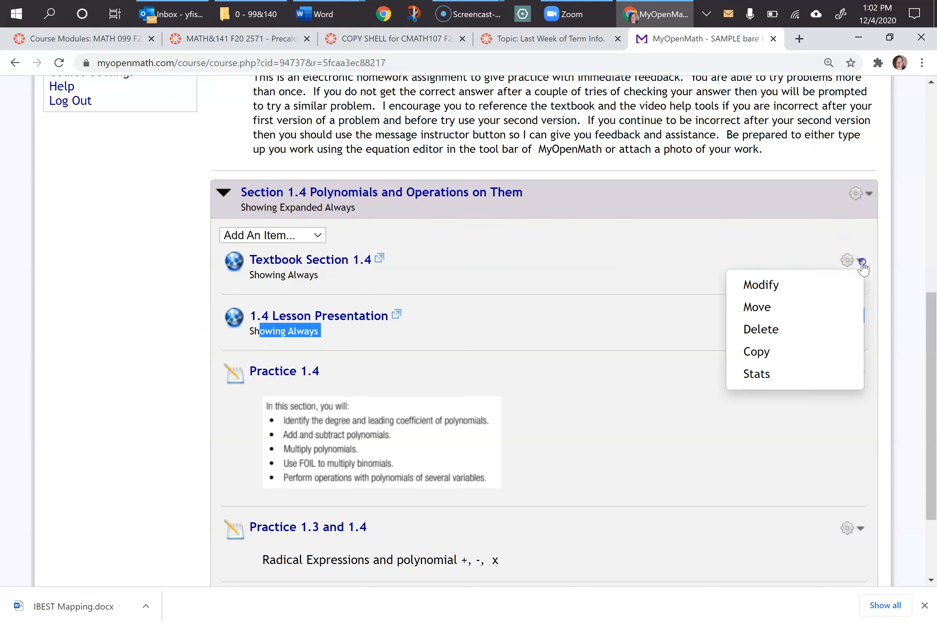
{"action": "left_click", "coordinate": [755, 308]}
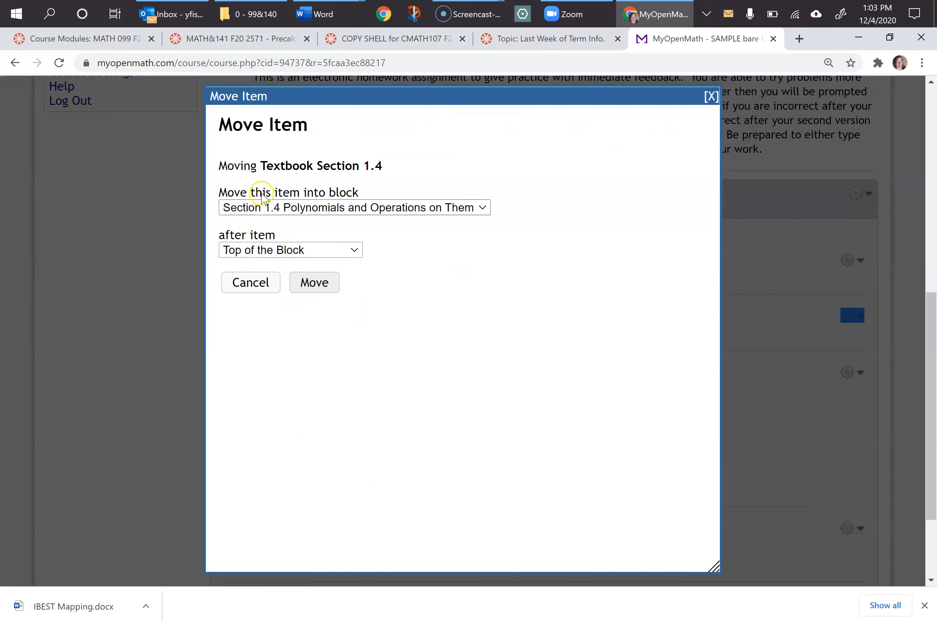
{"action": "left_click", "coordinate": [268, 283]}
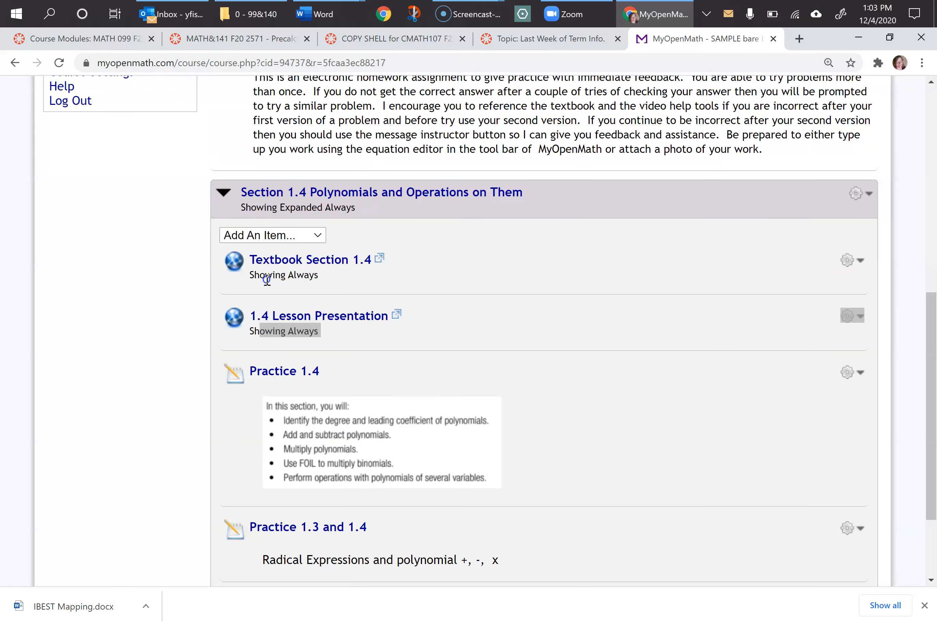
- Delete the Textbook Section 1.4 link from the Section 1.4 block and confirm the deletion
{"action": "left_click", "coordinate": [864, 260]}
{"action": "left_click", "coordinate": [758, 328]}
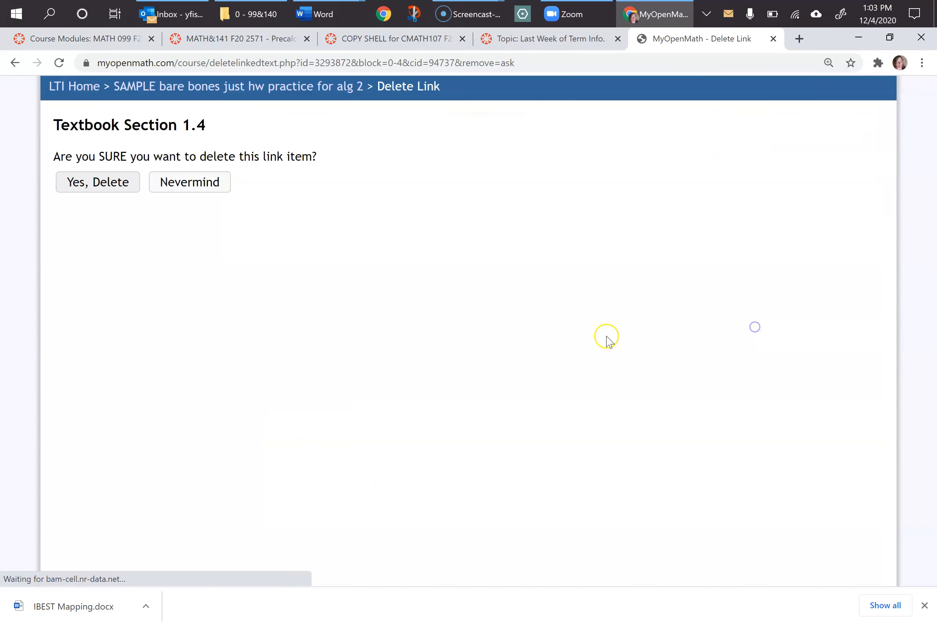
{"action": "left_click", "coordinate": [101, 185]}
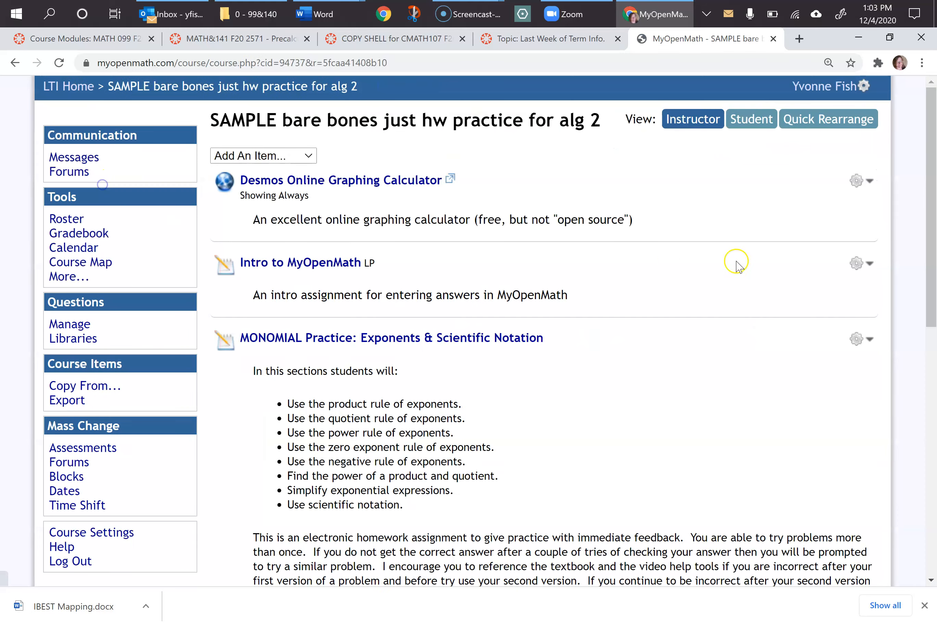
- Preview the slides linked by 1.4 Lesson Presentation in the Section 1.4 block, then close them
{"action": "scroll", "coordinate": [460, 435], "scroll_direction": "down", "scroll_amount": 5}
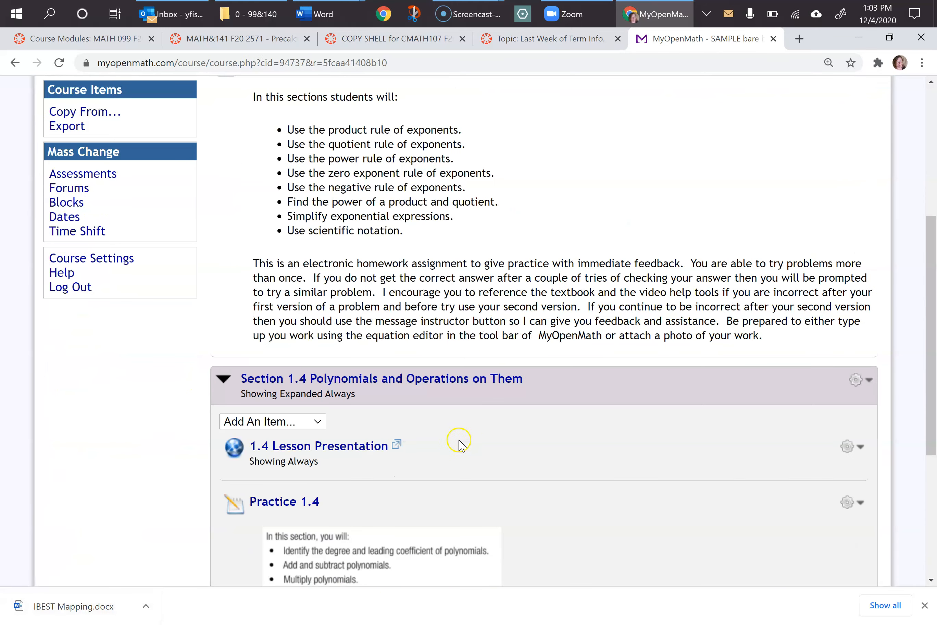
{"action": "scroll", "coordinate": [307, 443], "scroll_direction": "down", "scroll_amount": 4}
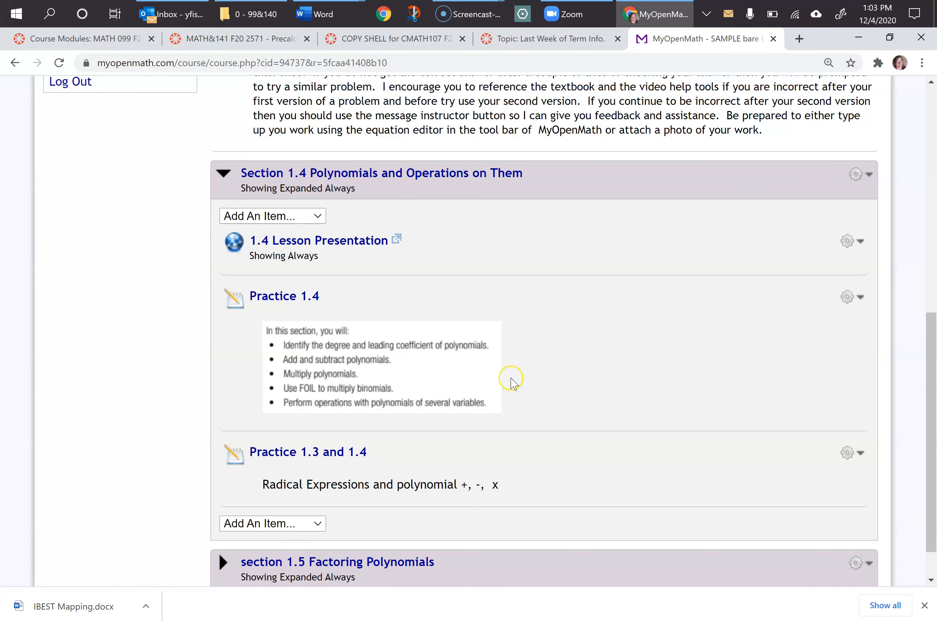
{"action": "scroll", "coordinate": [509, 380], "scroll_direction": "up", "scroll_amount": 3}
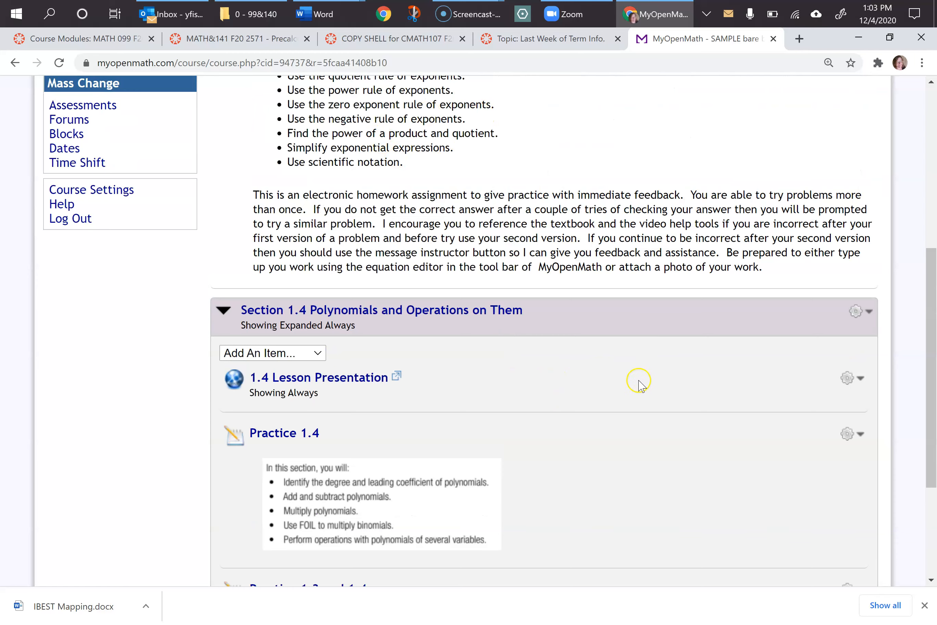
{"action": "left_click", "coordinate": [378, 378]}
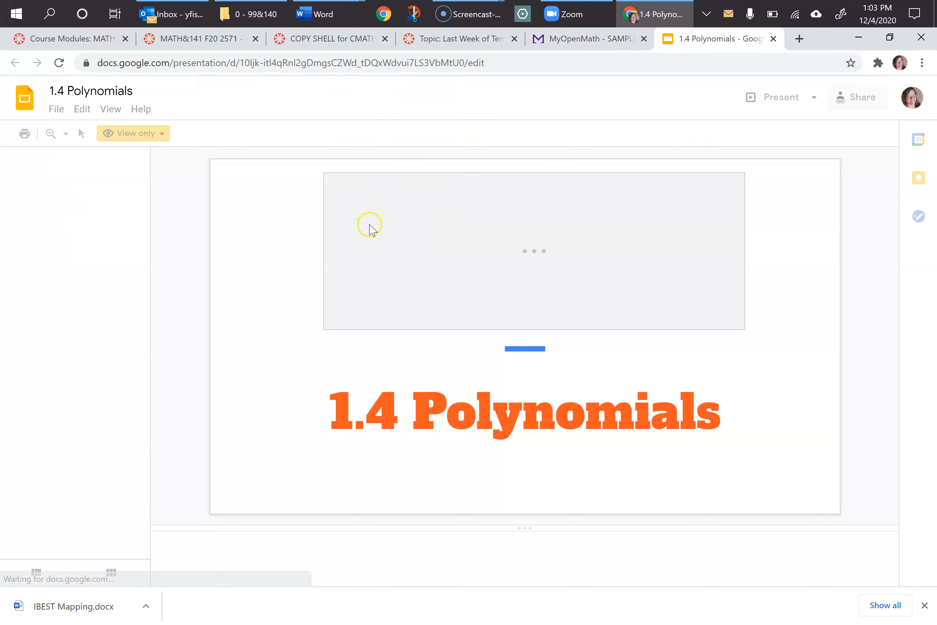
{"action": "left_click", "coordinate": [773, 39]}
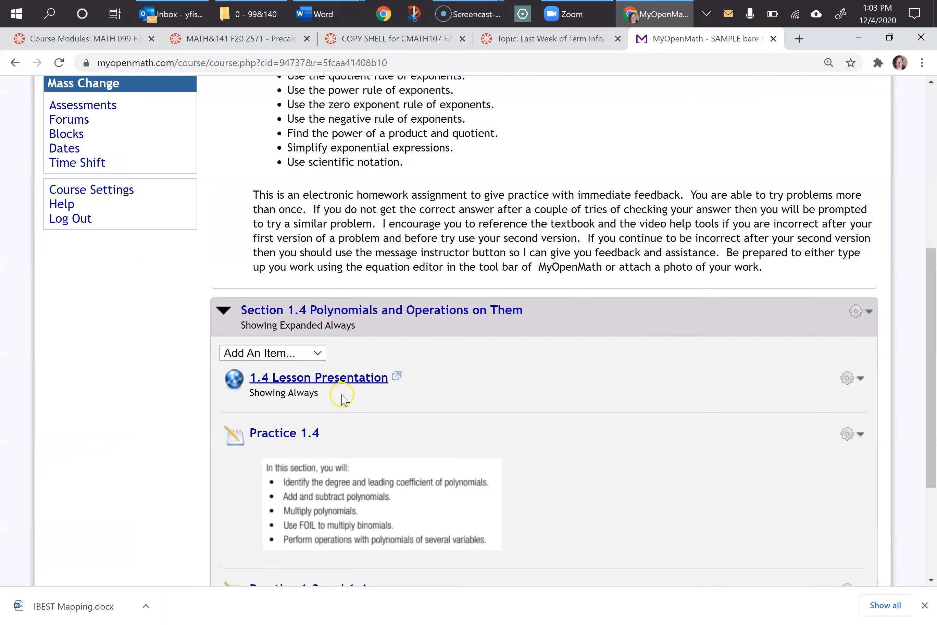
- Delete the 1.4 Lesson Presentation link from the Section 1.4 block and confirm the deletion
{"action": "left_click", "coordinate": [862, 377]}
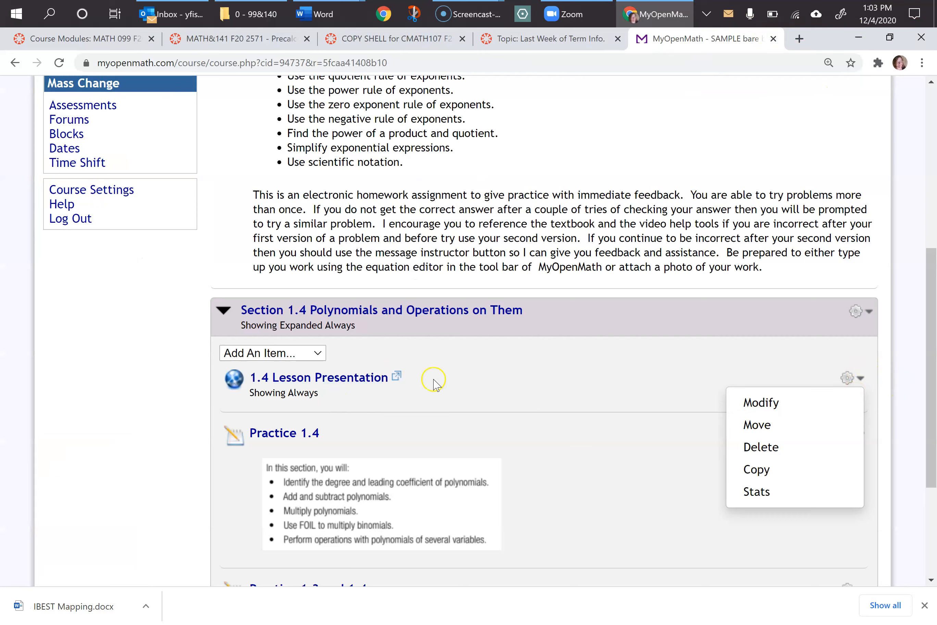
{"action": "left_click", "coordinate": [762, 447]}
{"action": "left_click", "coordinate": [92, 181]}
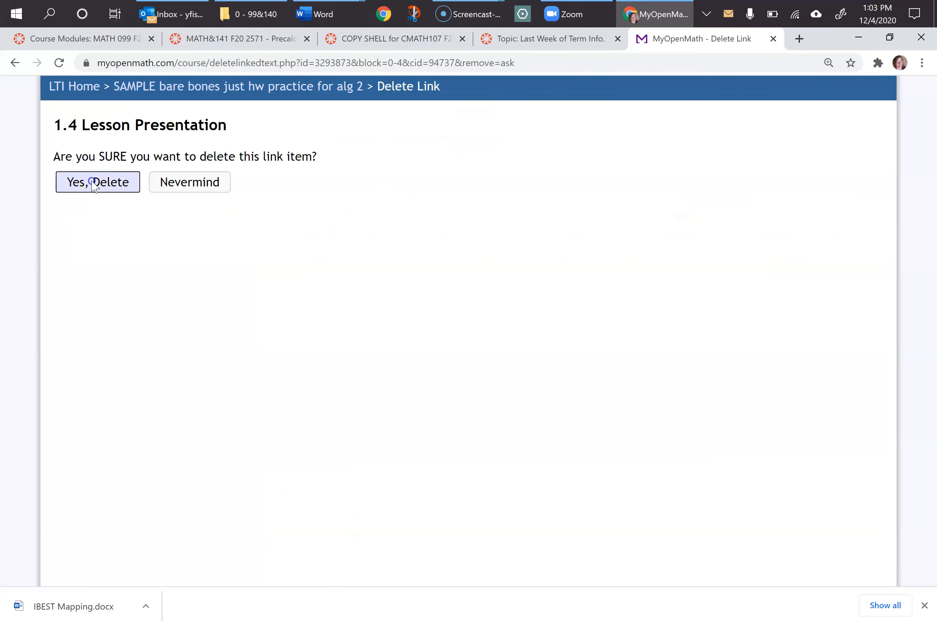
- Delete the Practice 1.3 and 1.4 assessment from the Section 1.4 block and confirm the deletion
{"action": "scroll", "coordinate": [613, 483], "scroll_direction": "down", "scroll_amount": 8}
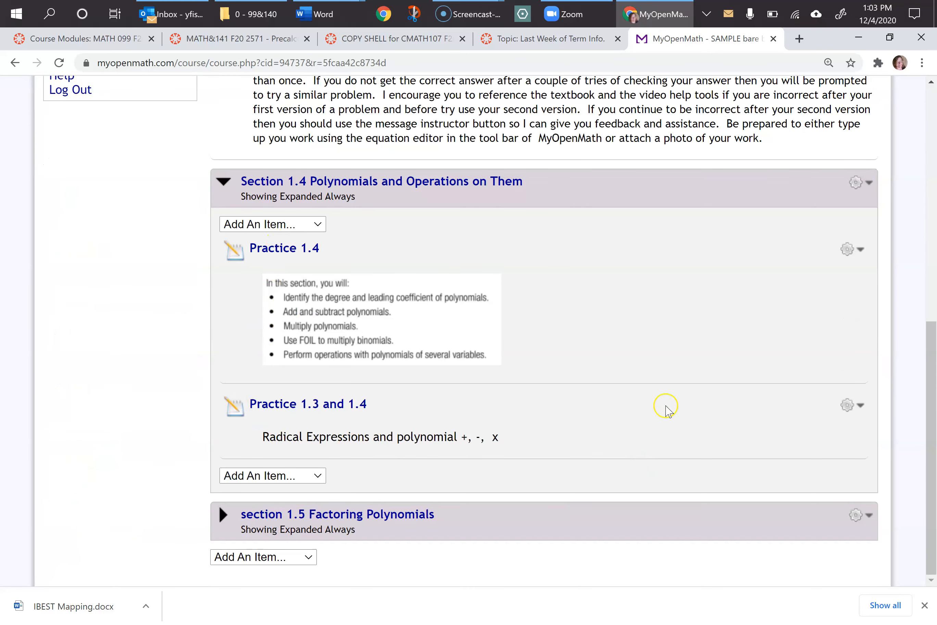
{"action": "left_click", "coordinate": [861, 405]}
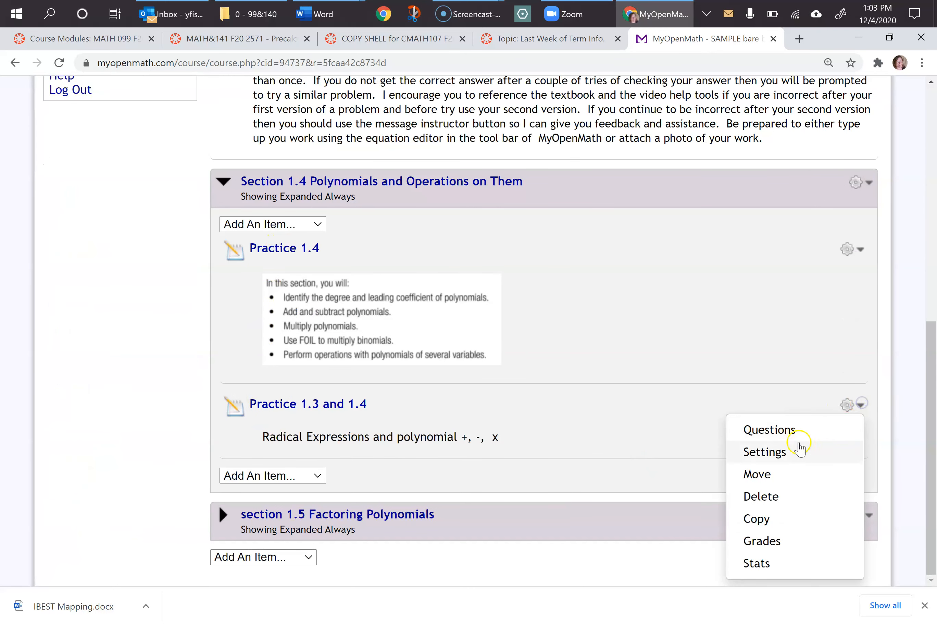
{"action": "left_click", "coordinate": [764, 502]}
{"action": "left_click", "coordinate": [119, 183]}
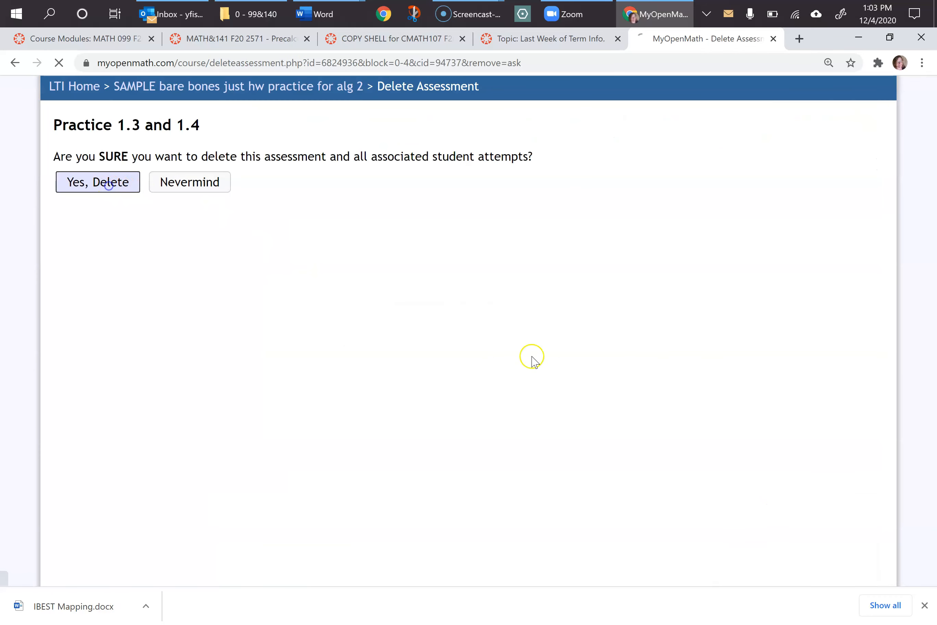
- Move Practice 1.4 out of its block to the Main Course Page, after MONOMIAL Practice: Exponents & Scientific Notation
{"action": "scroll", "coordinate": [624, 508], "scroll_direction": "down", "scroll_amount": 8}
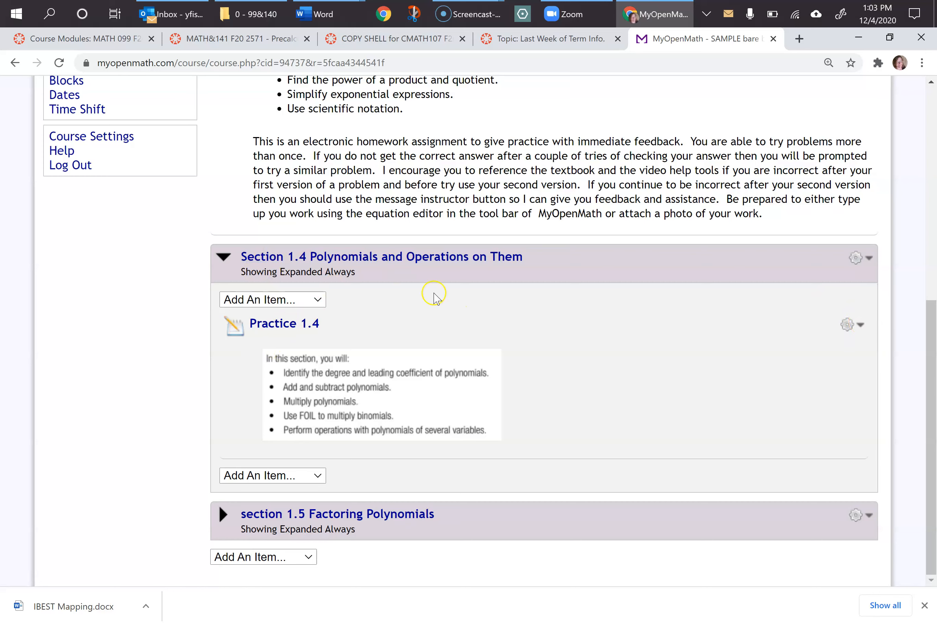
{"action": "left_click", "coordinate": [859, 322]}
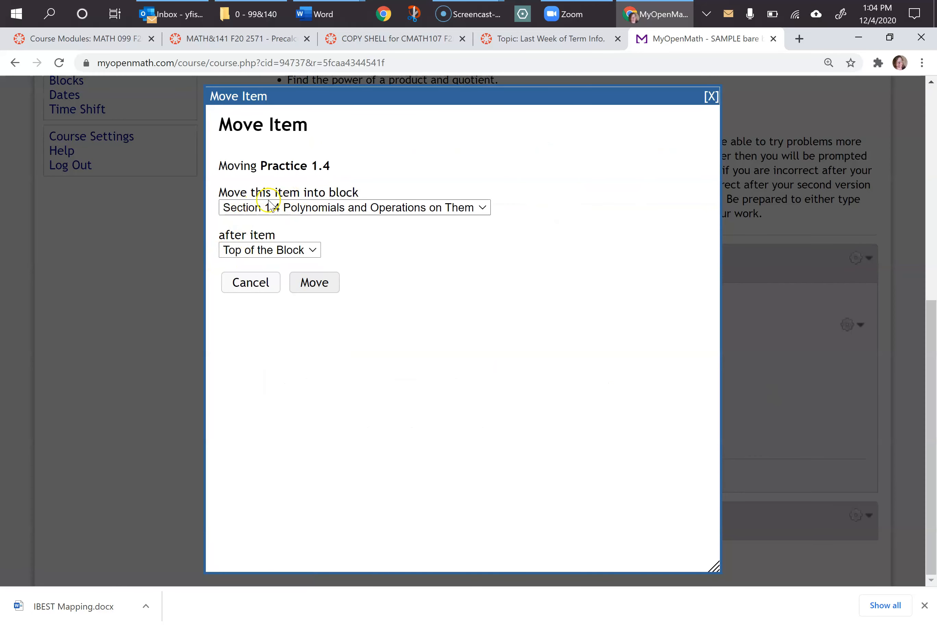
{"action": "left_click", "coordinate": [349, 209]}
{"action": "left_click", "coordinate": [316, 223]}
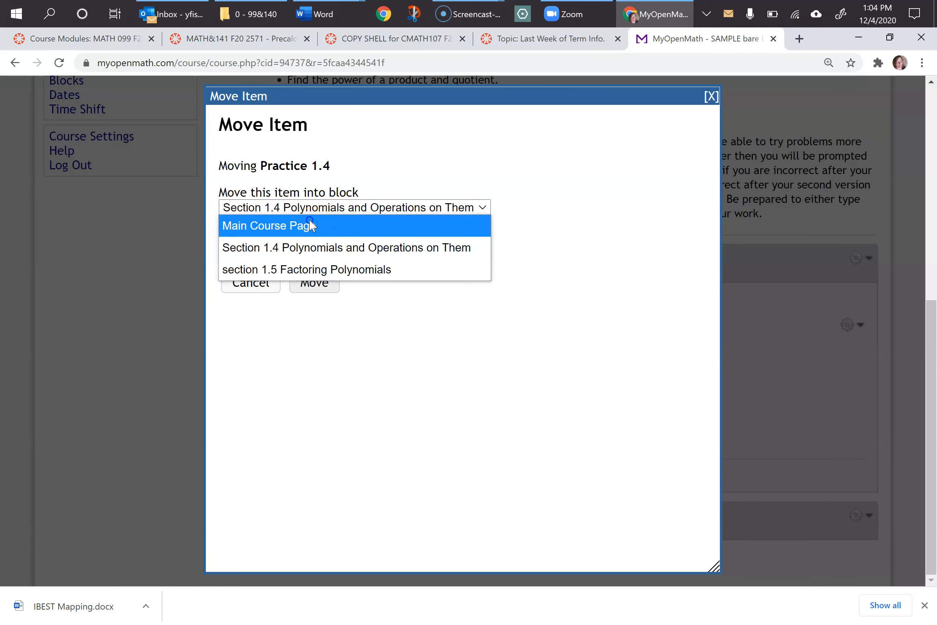
{"action": "left_click", "coordinate": [308, 248]}
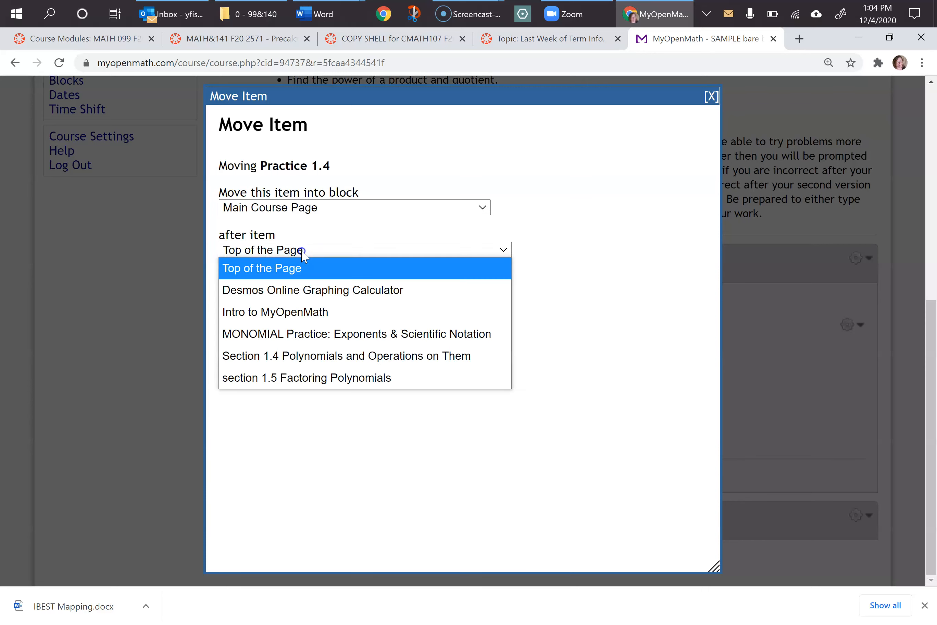
{"action": "left_click", "coordinate": [296, 333]}
{"action": "left_click", "coordinate": [313, 282]}
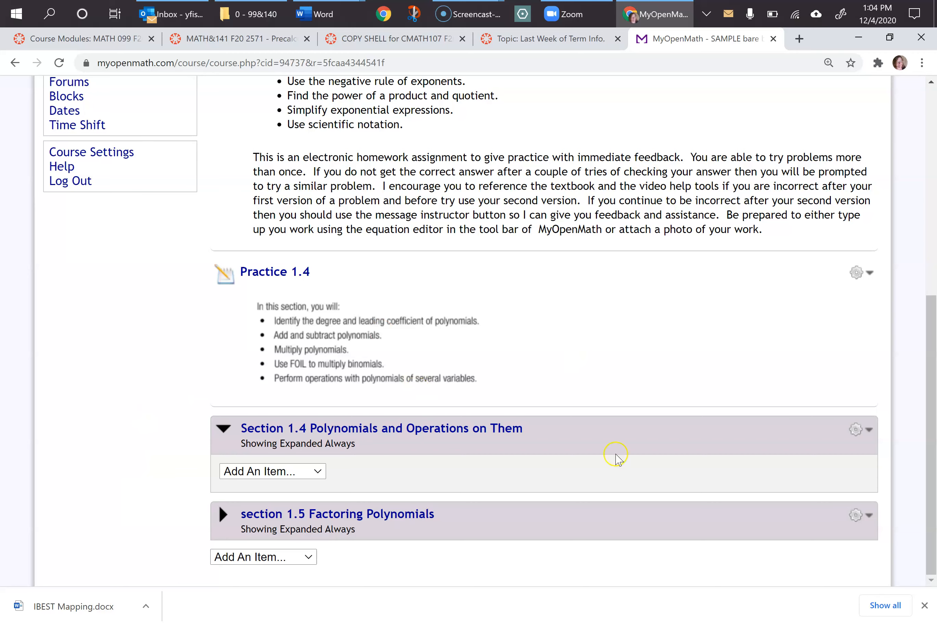
- Delete the emptied Section 1.4 Polynomials and Operations on Them block with the option to also delete all its items
{"action": "left_click", "coordinate": [869, 432]}
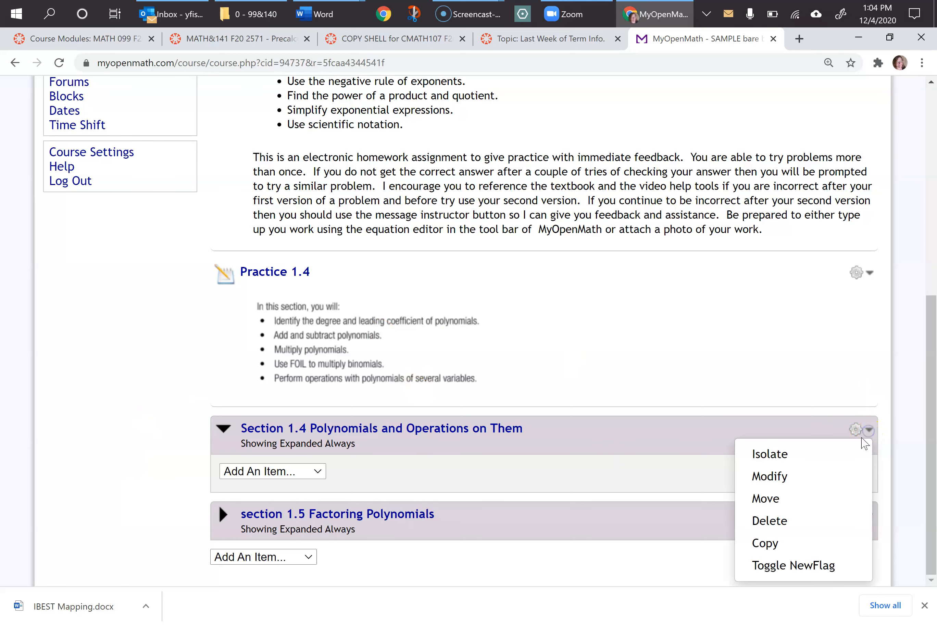
{"action": "left_click", "coordinate": [769, 520]}
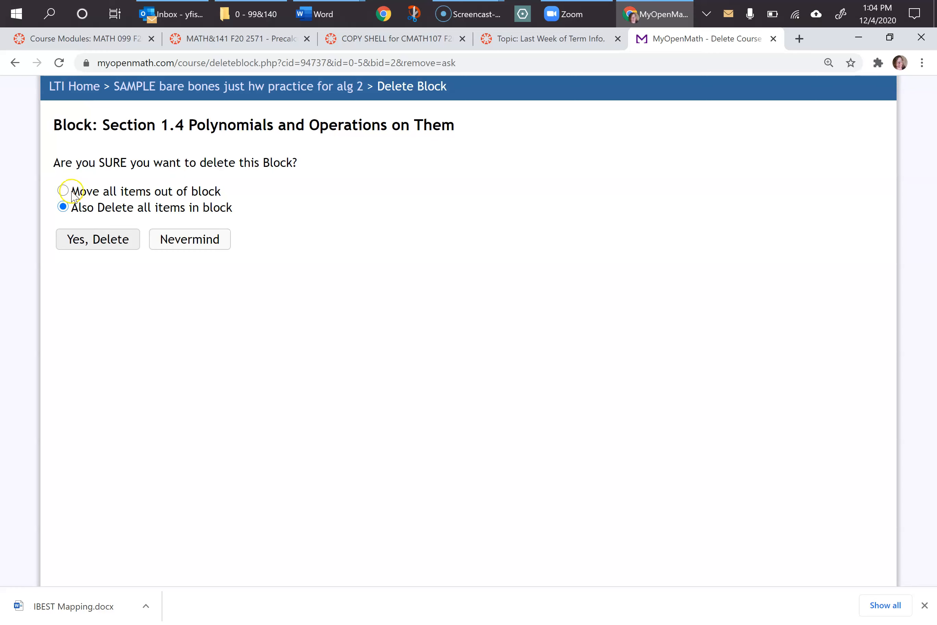
{"action": "left_click", "coordinate": [114, 241]}
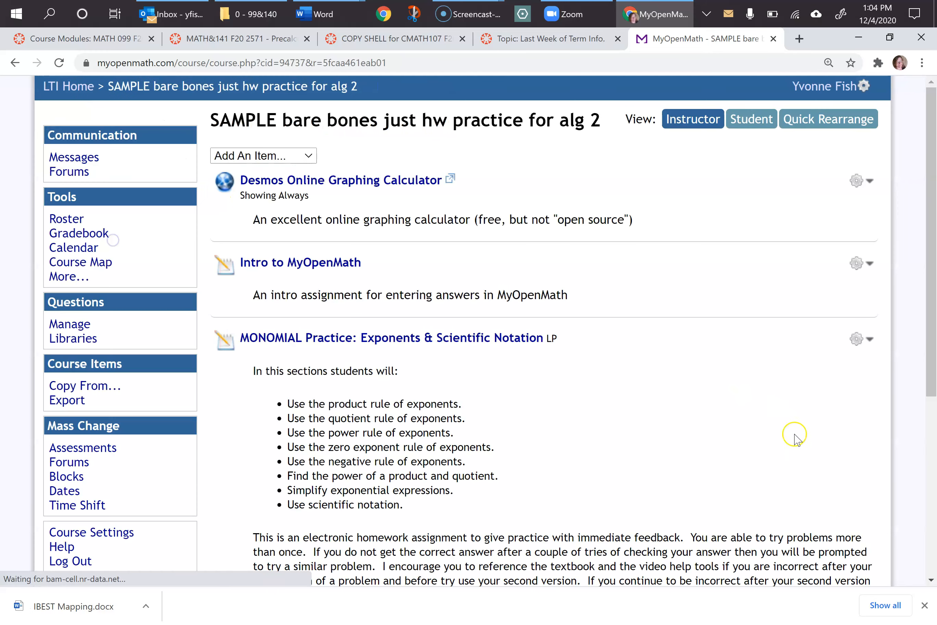
- Open Practice 1.4 in Teacher Preview and examine all of its polynomial questions through Question 8
{"action": "scroll", "coordinate": [624, 477], "scroll_direction": "down", "scroll_amount": 5}
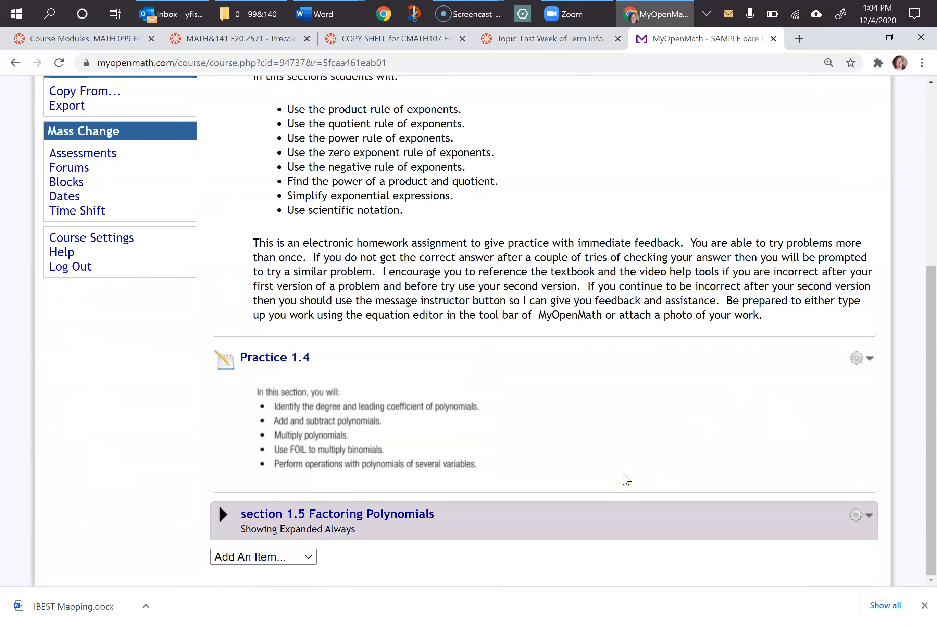
{"action": "left_click", "coordinate": [278, 358]}
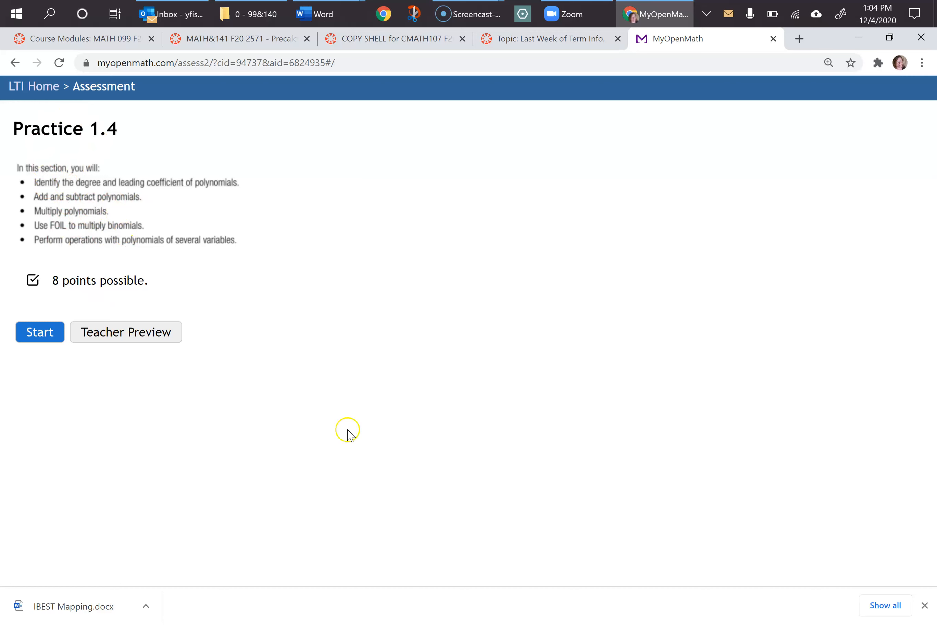
{"action": "left_click", "coordinate": [126, 336]}
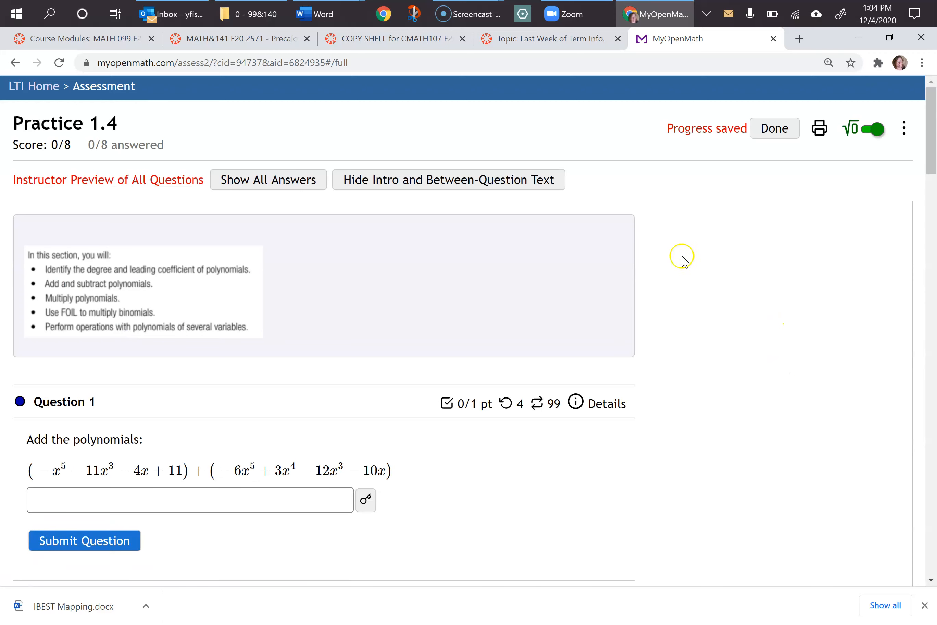
{"action": "scroll", "coordinate": [701, 408], "scroll_direction": "down", "scroll_amount": 5}
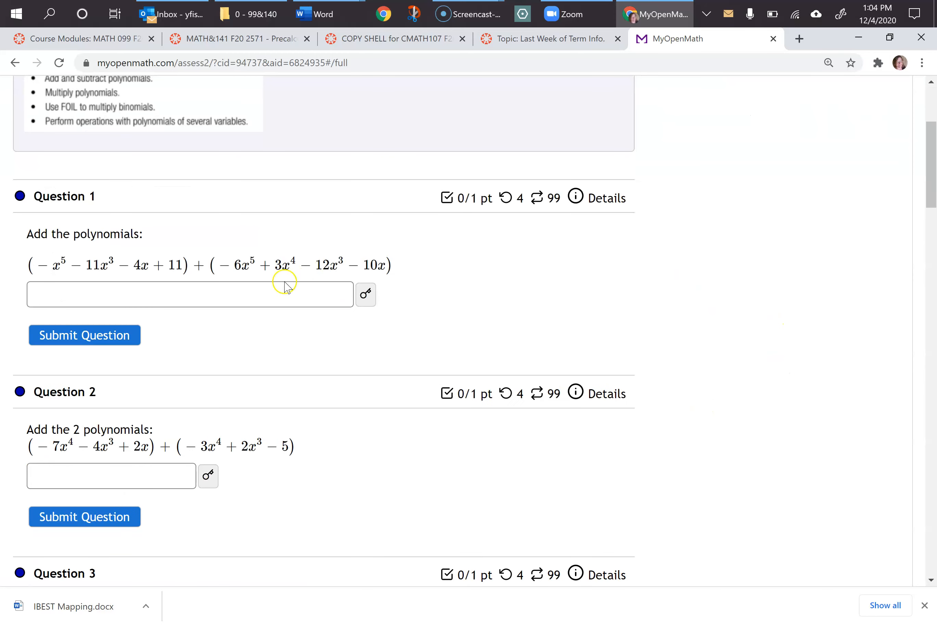
{"action": "scroll", "coordinate": [439, 373], "scroll_direction": "down", "scroll_amount": 10}
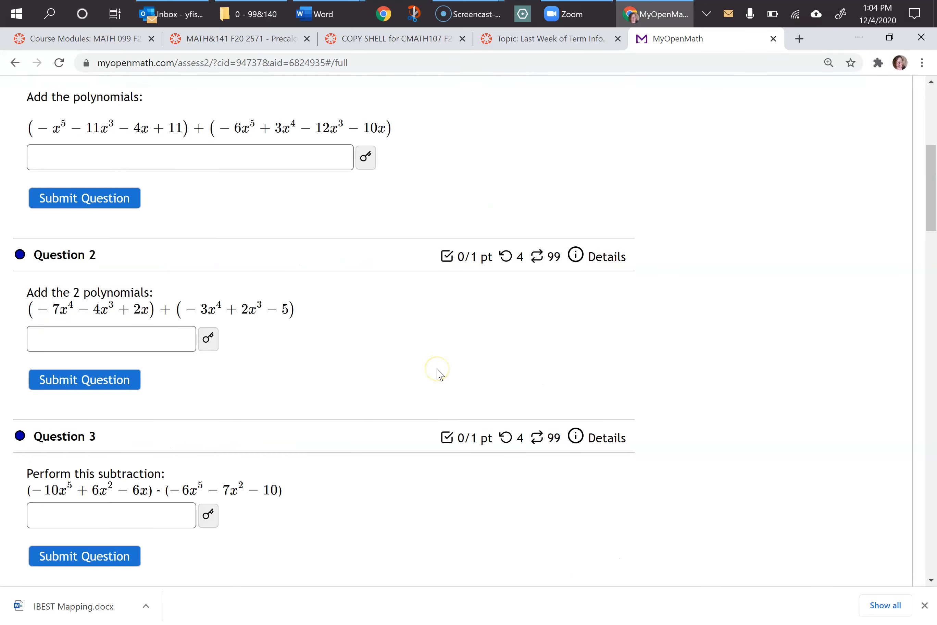
{"action": "scroll", "coordinate": [440, 373], "scroll_direction": "down", "scroll_amount": 7}
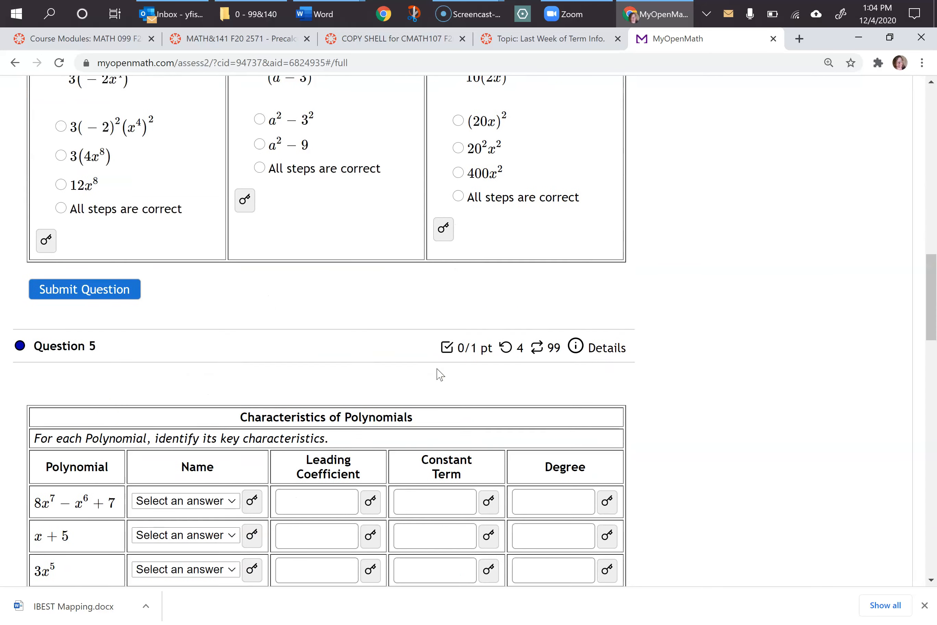
{"action": "scroll", "coordinate": [442, 374], "scroll_direction": "up", "scroll_amount": 2}
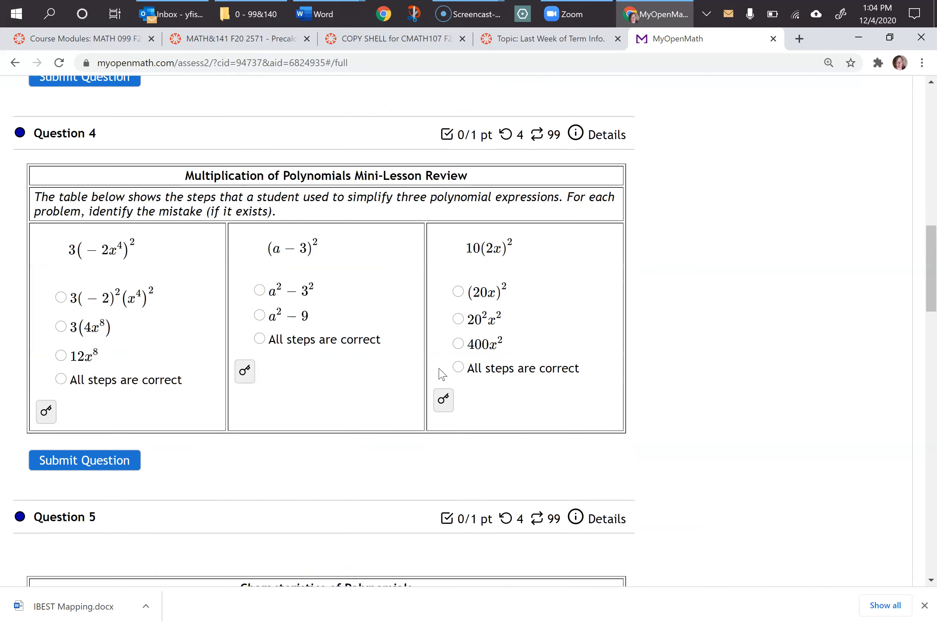
{"action": "scroll", "coordinate": [716, 366], "scroll_direction": "down", "scroll_amount": 7}
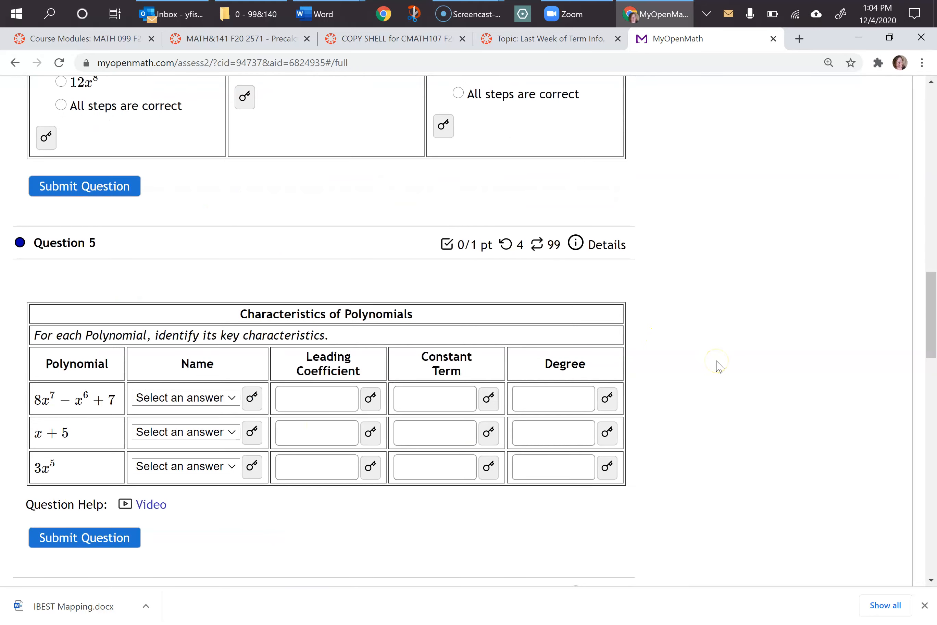
{"action": "scroll", "coordinate": [719, 367], "scroll_direction": "down", "scroll_amount": 9}
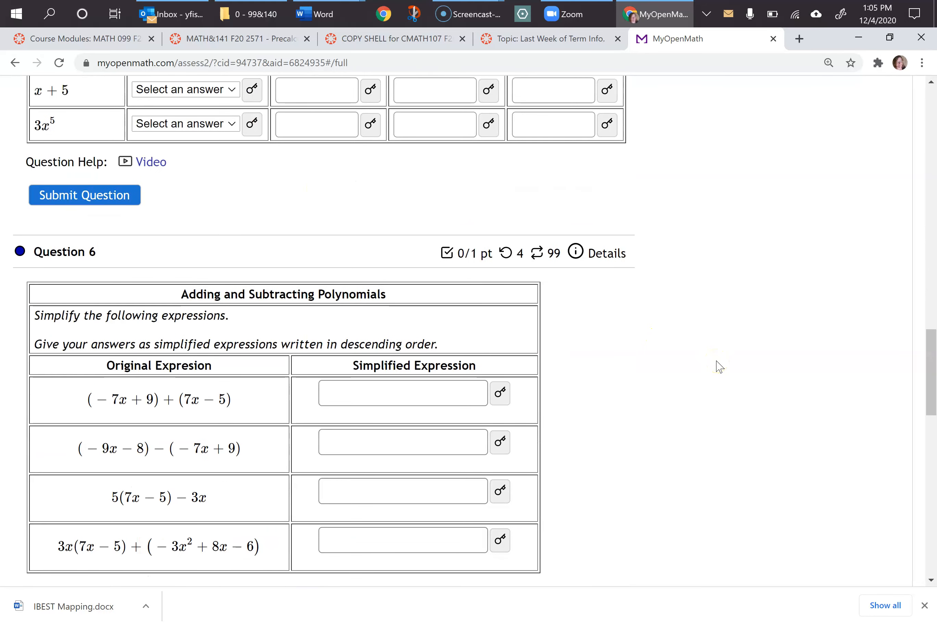
{"action": "scroll", "coordinate": [719, 366], "scroll_direction": "down", "scroll_amount": 5}
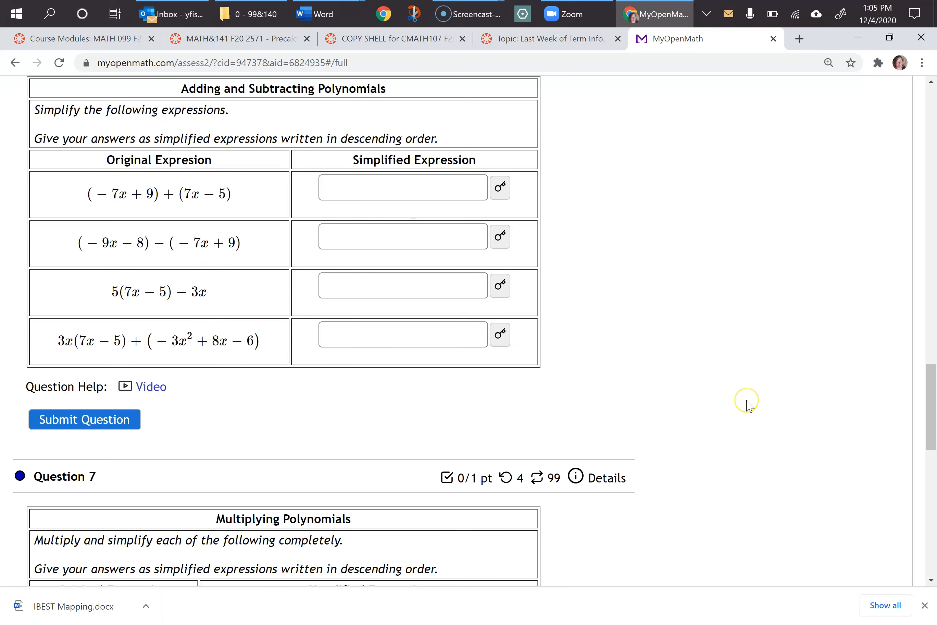
{"action": "scroll", "coordinate": [747, 405], "scroll_direction": "down", "scroll_amount": 8}
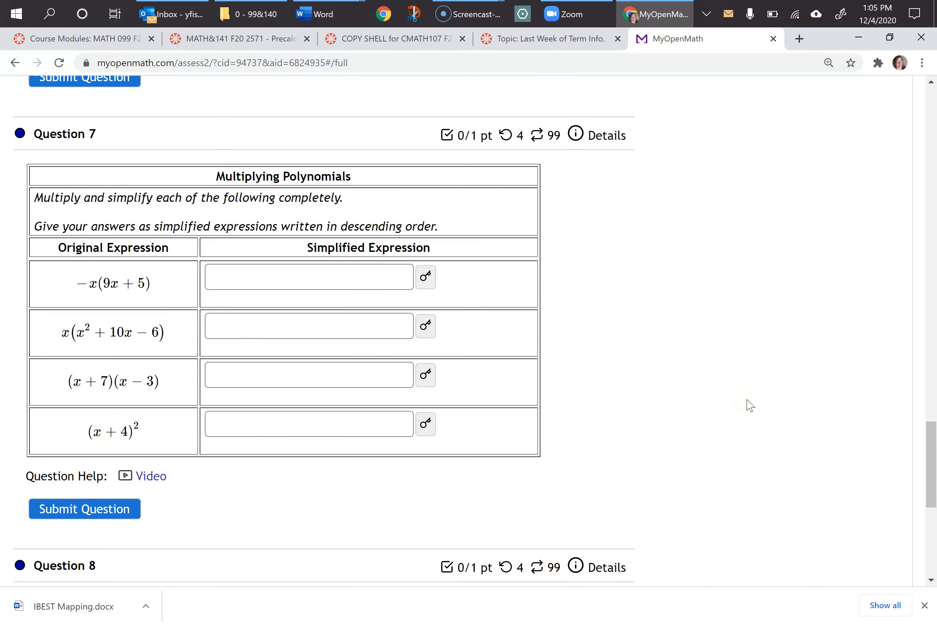
{"action": "scroll", "coordinate": [749, 404], "scroll_direction": "down", "scroll_amount": 6}
{"action": "scroll", "coordinate": [749, 405], "scroll_direction": "down", "scroll_amount": 3}
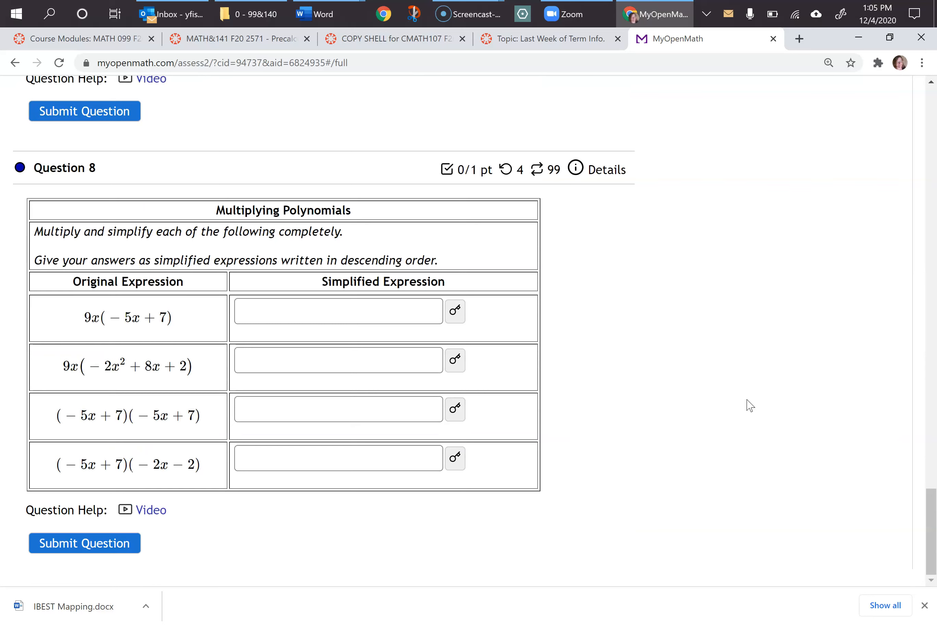
{"action": "left_click", "coordinate": [702, 427]}
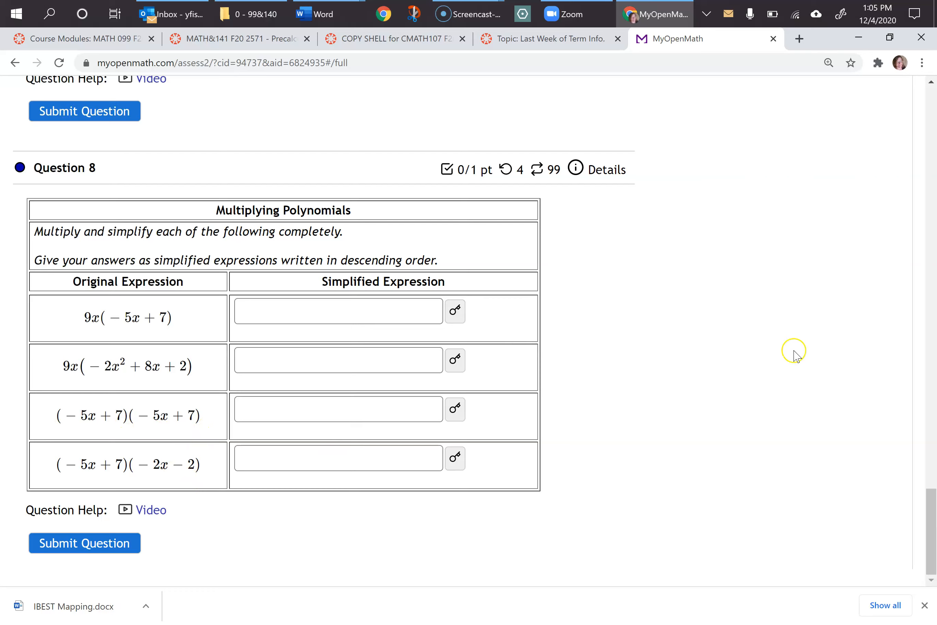
- Check the objectives in the Practice 1.4 introduction, then finish the preview and return to the course page
{"action": "left_click_drag", "start_coordinate": [932, 524], "coordinate": [935, 359]}
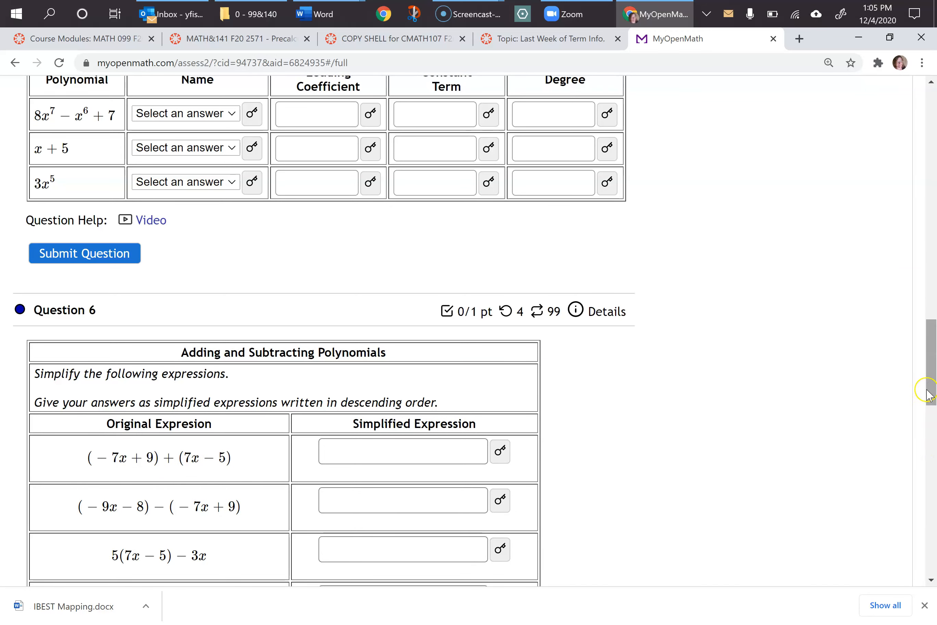
{"action": "left_click_drag", "start_coordinate": [929, 386], "coordinate": [933, 87]}
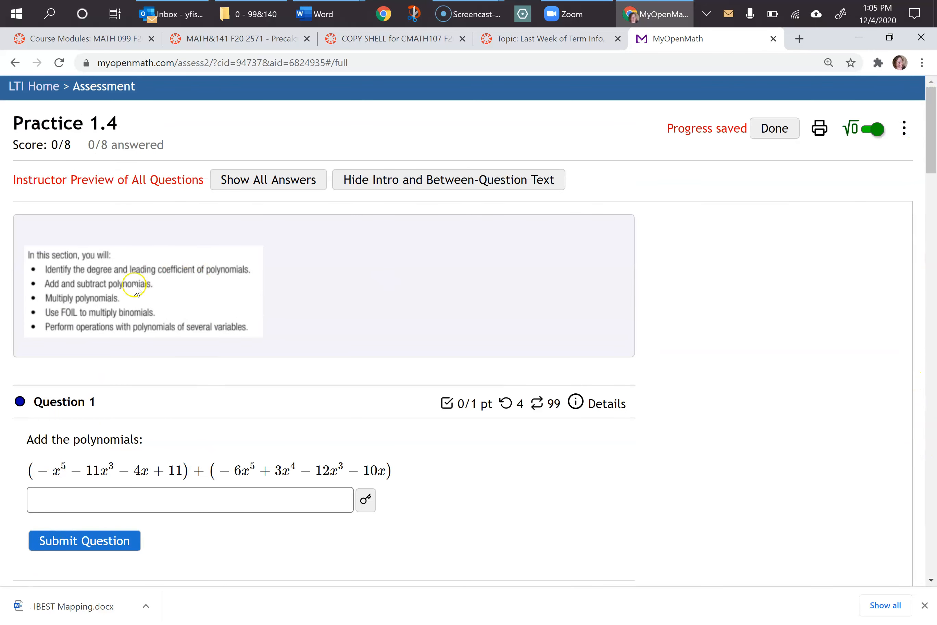
{"action": "left_click", "coordinate": [780, 129]}
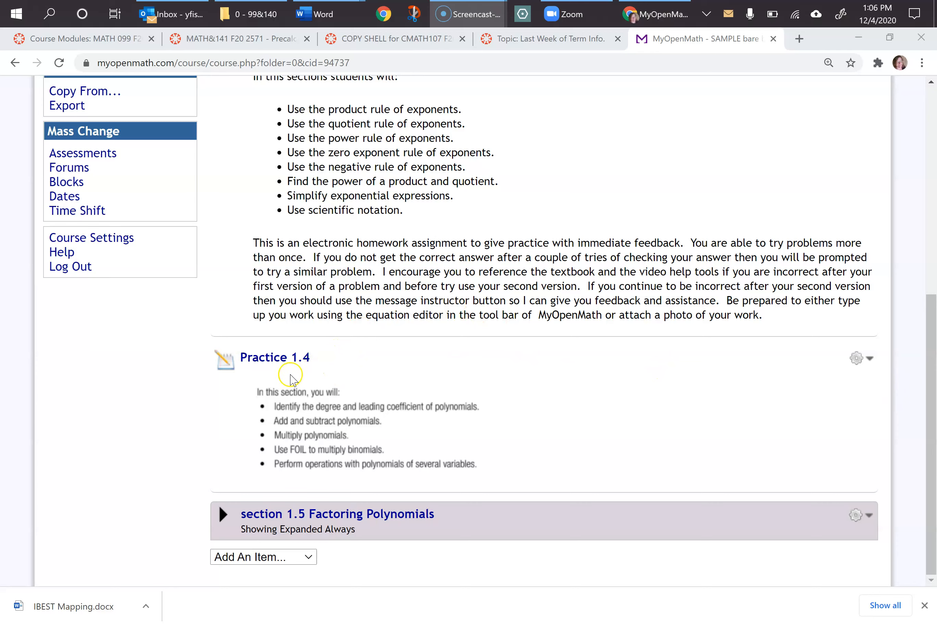
- Open the settings of Practice 1.4 and rename the assessment as Operations with Polys
{"action": "left_click", "coordinate": [871, 363]}
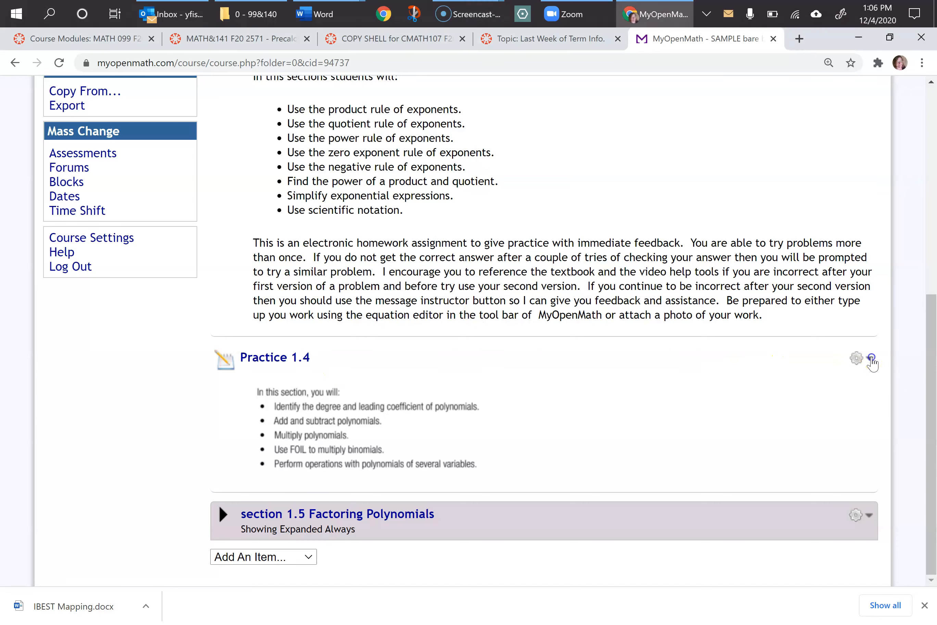
{"action": "left_click", "coordinate": [871, 358]}
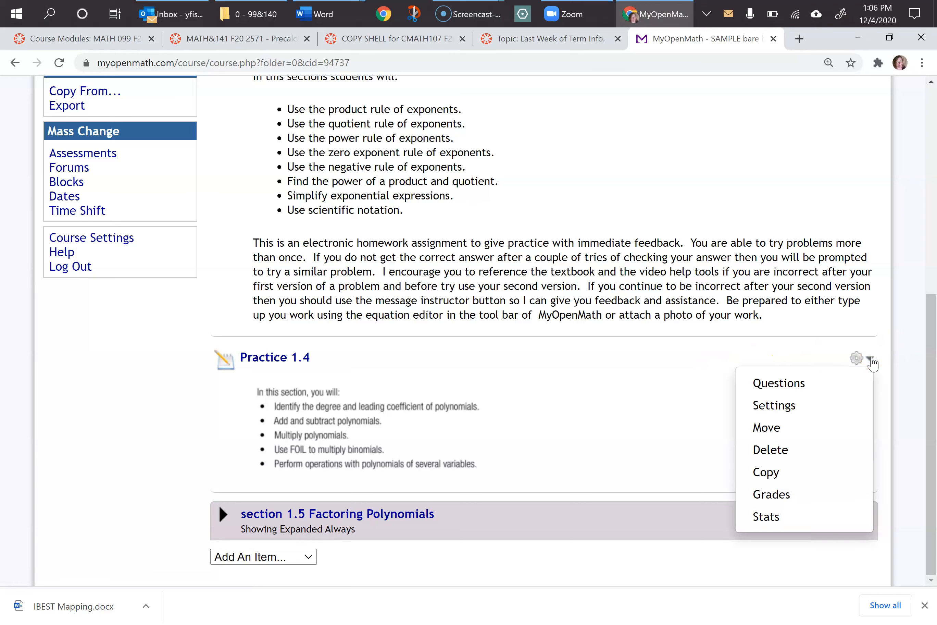
{"action": "left_click", "coordinate": [786, 410]}
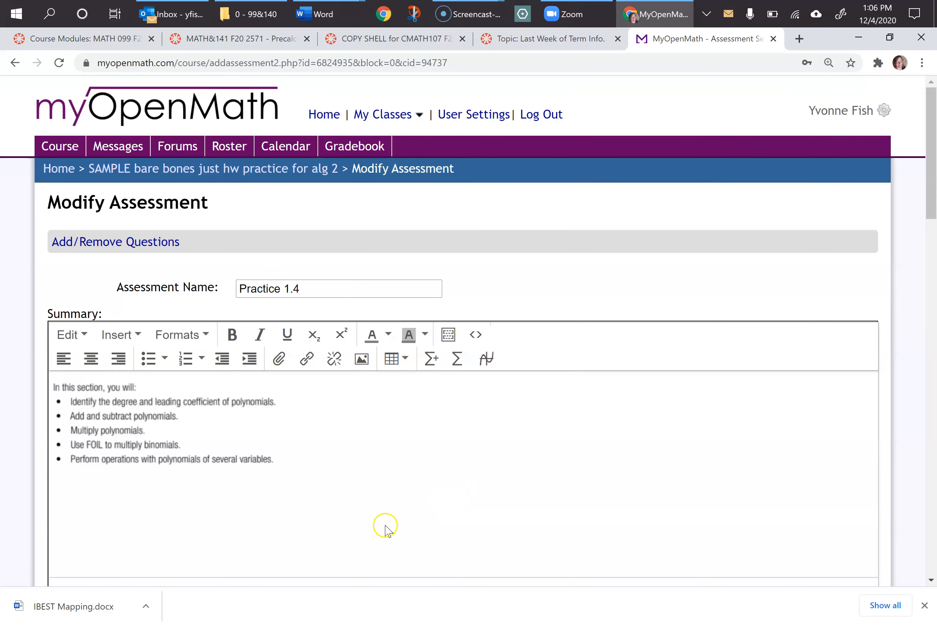
{"action": "left_click_drag", "start_coordinate": [301, 282], "coordinate": [228, 292]}
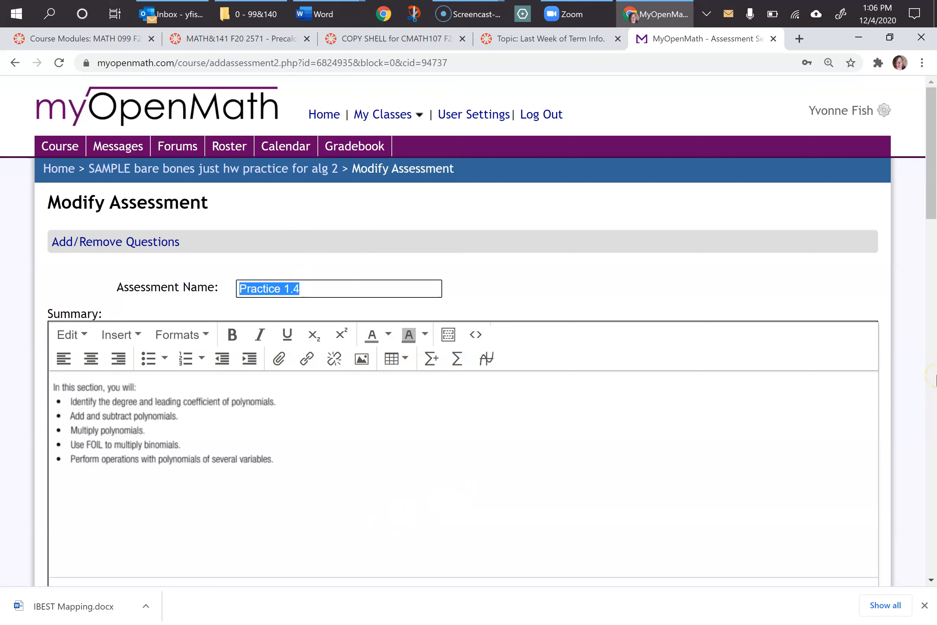
{"action": "type", "text": "Operations with Polys"}
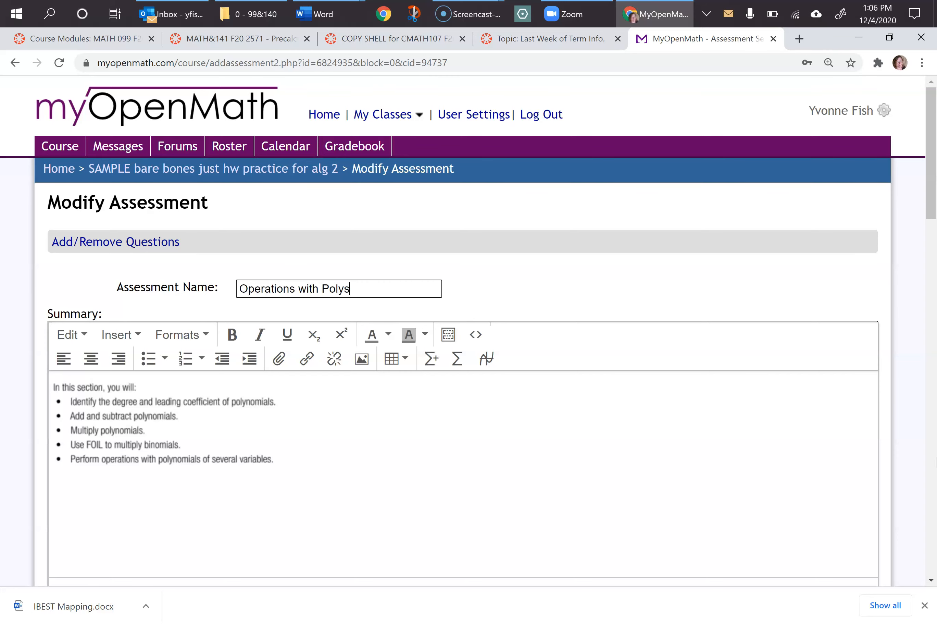
- Copy the assessment options from MONOMIAL Practice: Exponents & Scientific Notation, including its Summary and Intro/Instructions
{"action": "scroll", "coordinate": [355, 464], "scroll_direction": "down", "scroll_amount": 5}
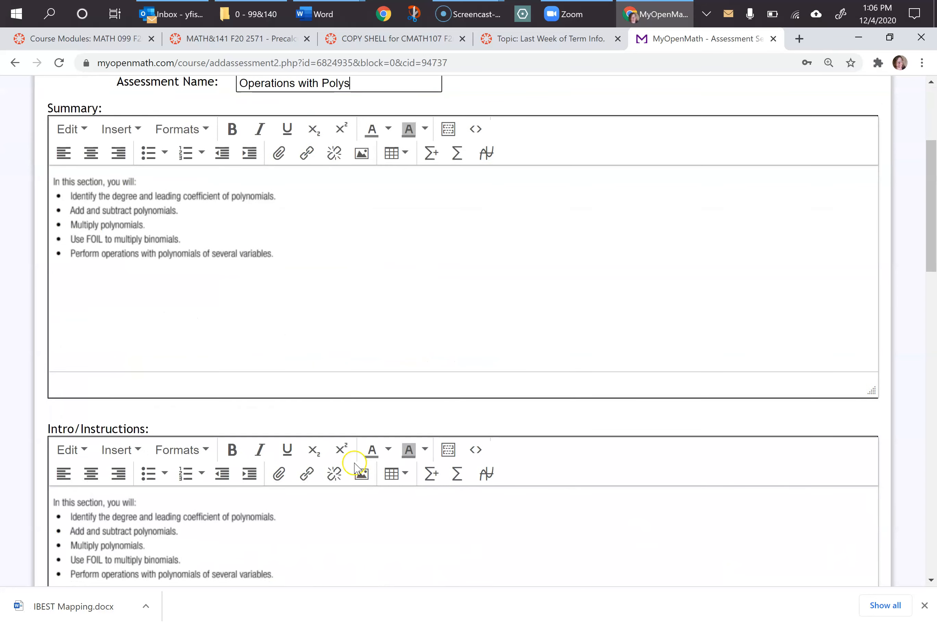
{"action": "scroll", "coordinate": [355, 467], "scroll_direction": "down", "scroll_amount": 5}
{"action": "scroll", "coordinate": [392, 491], "scroll_direction": "up", "scroll_amount": 7}
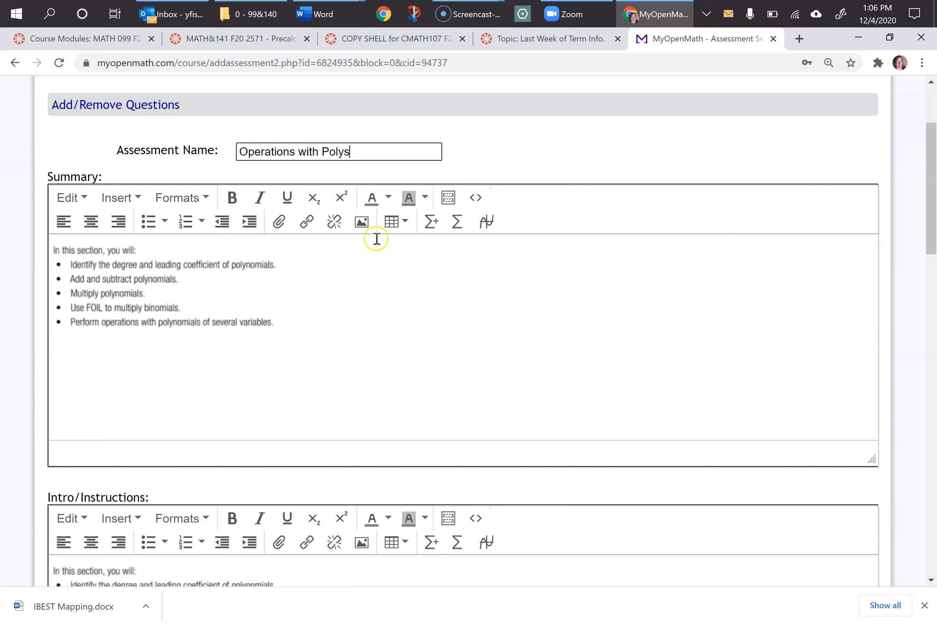
{"action": "scroll", "coordinate": [484, 440], "scroll_direction": "down", "scroll_amount": 7}
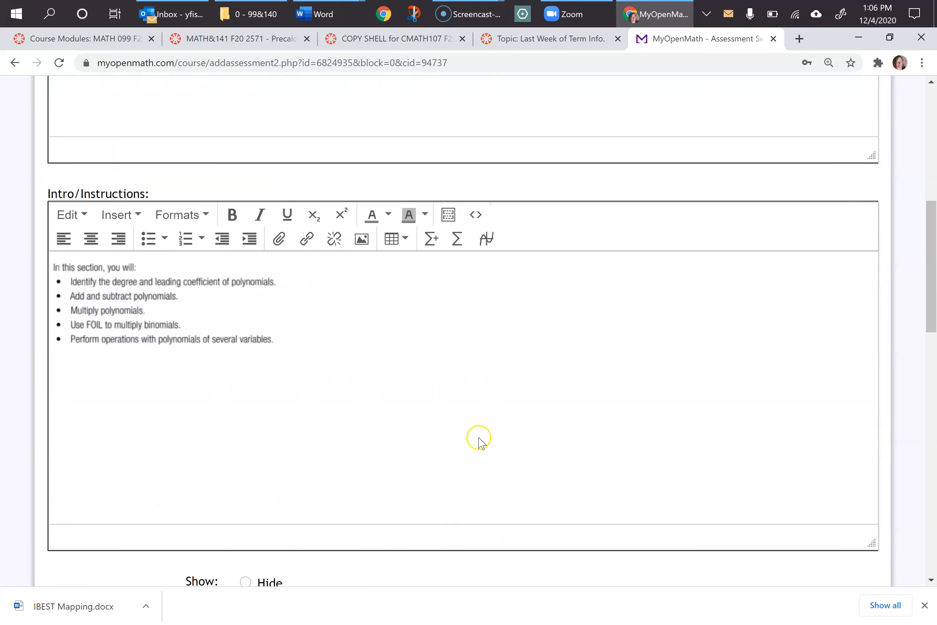
{"action": "scroll", "coordinate": [479, 440], "scroll_direction": "down", "scroll_amount": 6}
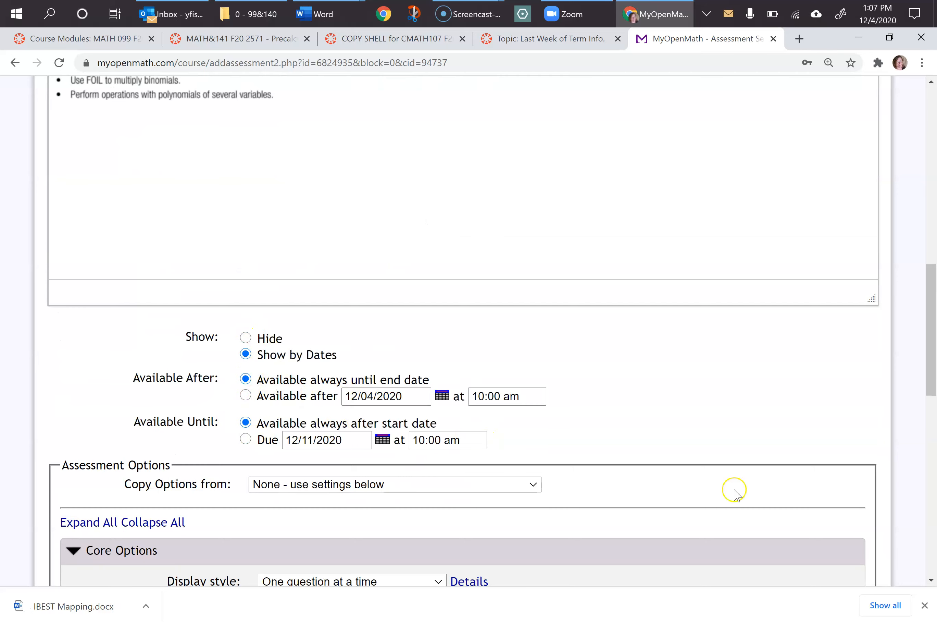
{"action": "scroll", "coordinate": [732, 489], "scroll_direction": "down", "scroll_amount": 5}
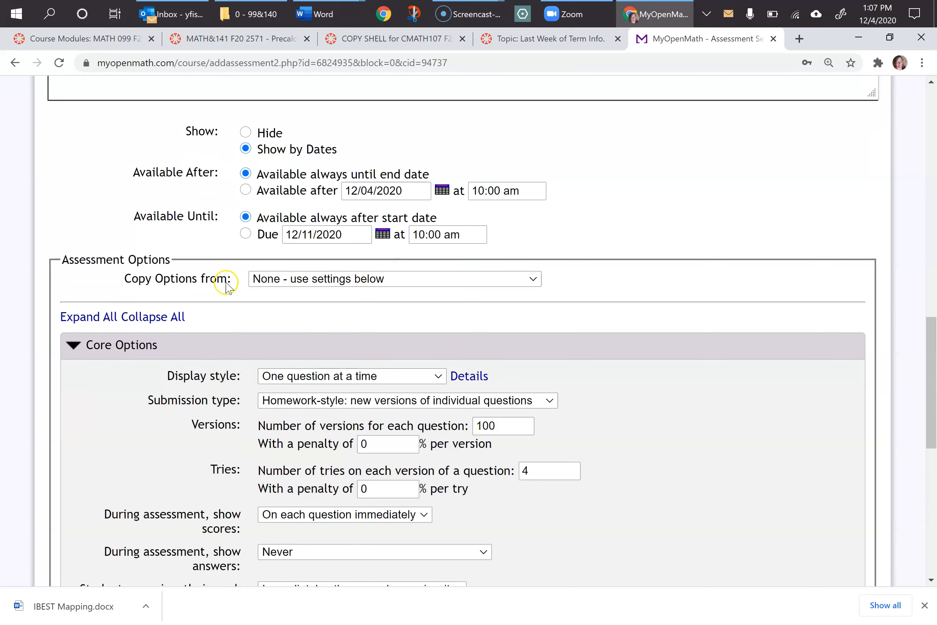
{"action": "left_click", "coordinate": [301, 279]}
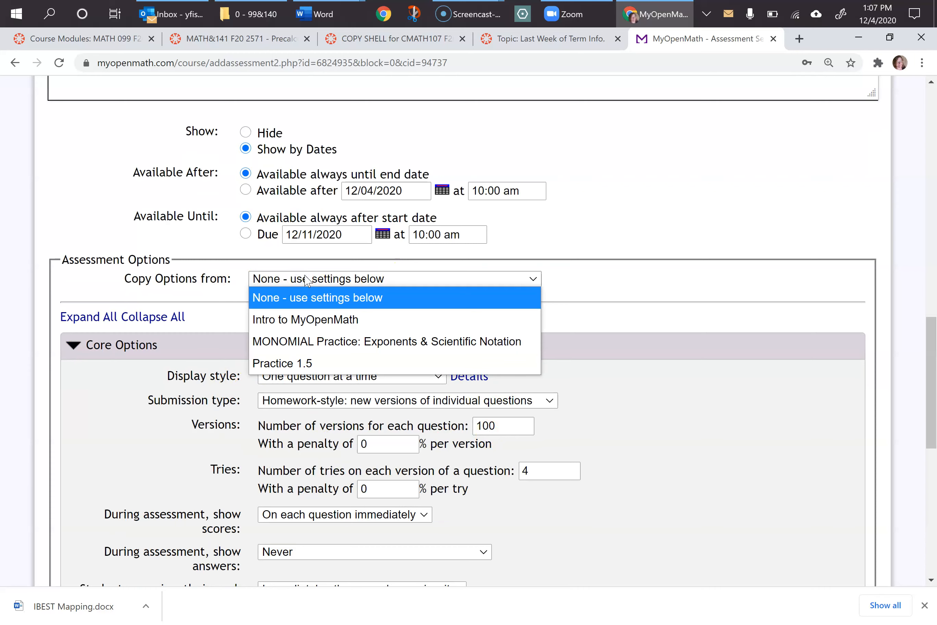
{"action": "left_click", "coordinate": [308, 342]}
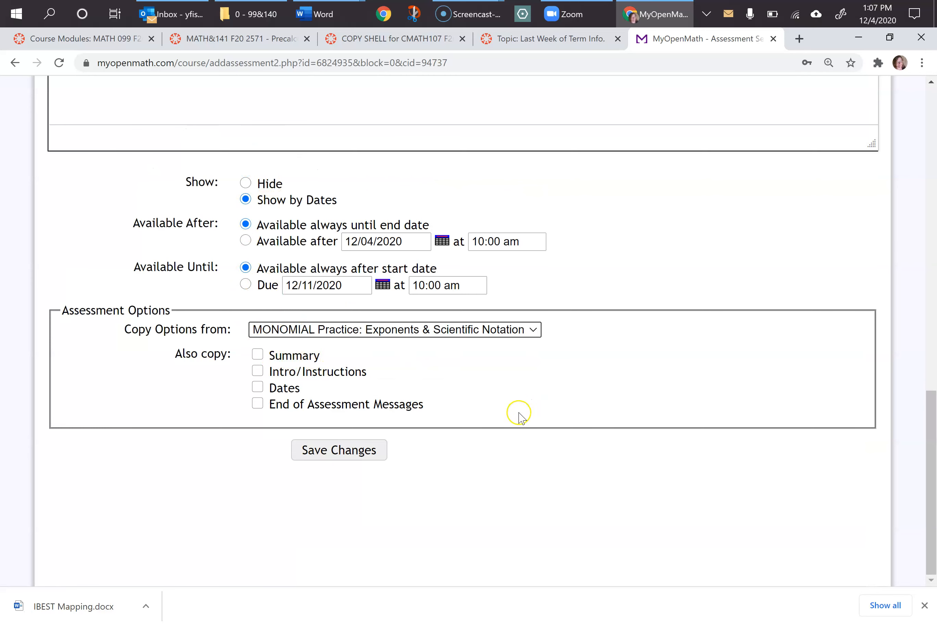
{"action": "left_click", "coordinate": [258, 355]}
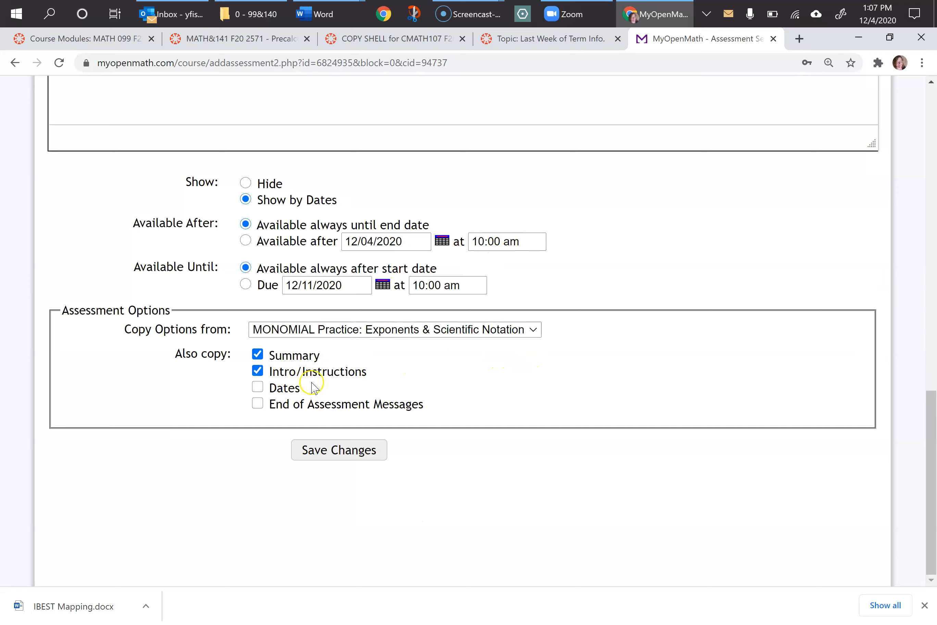
- Copy the polynomial objectives image from the Summary to the clipboard and save the assessment changes
{"action": "scroll", "coordinate": [585, 447], "scroll_direction": "up", "scroll_amount": 10}
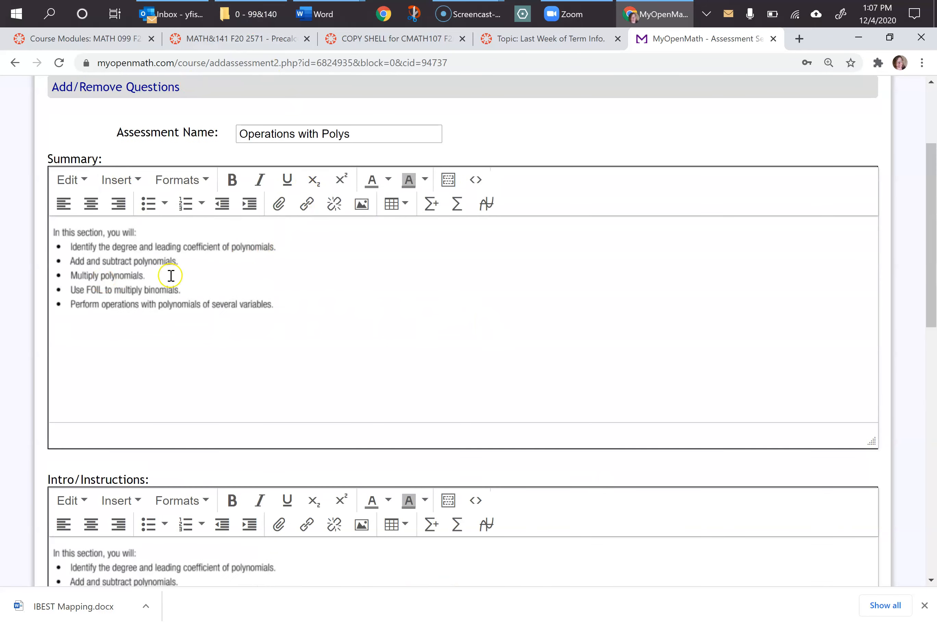
{"action": "left_click", "coordinate": [139, 289]}
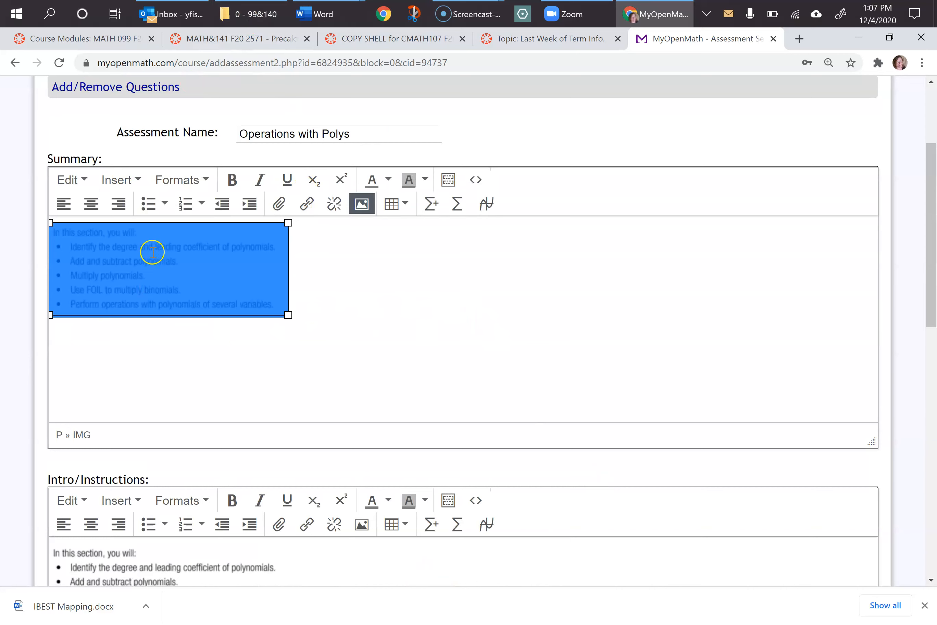
{"action": "right_click", "coordinate": [116, 247]}
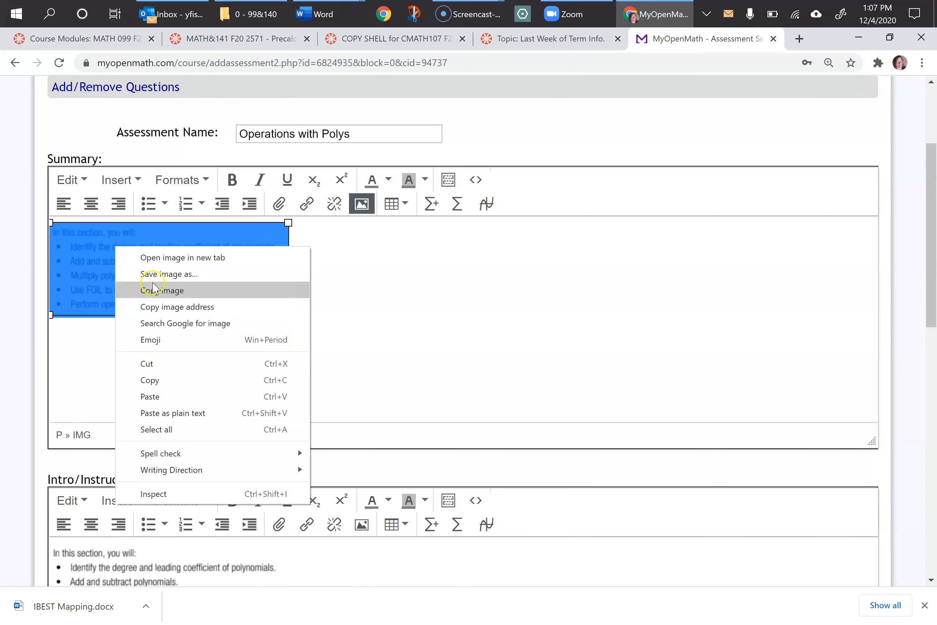
{"action": "left_click", "coordinate": [150, 381]}
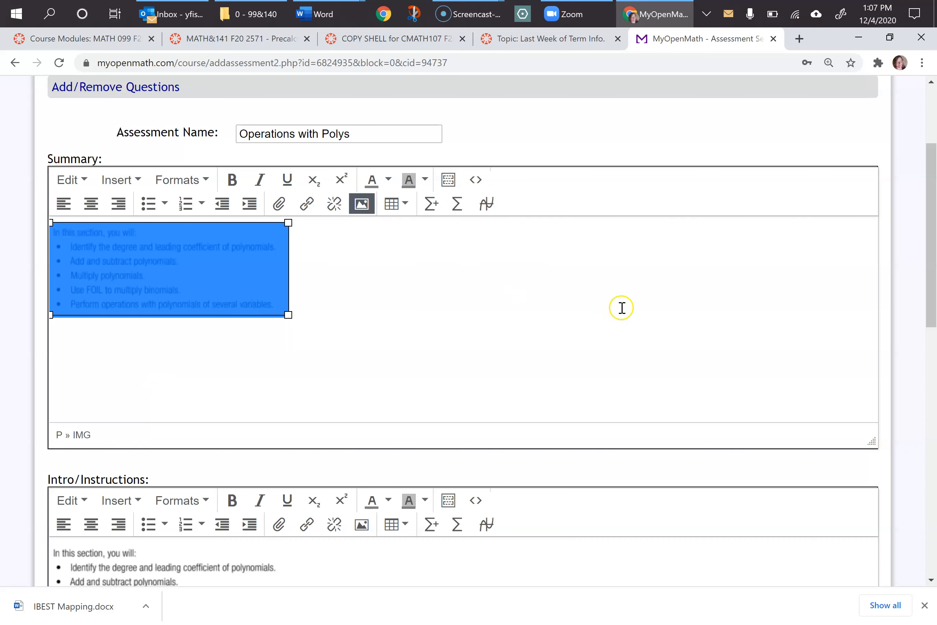
{"action": "scroll", "coordinate": [537, 375], "scroll_direction": "down", "scroll_amount": 8}
{"action": "scroll", "coordinate": [519, 371], "scroll_direction": "down", "scroll_amount": 6}
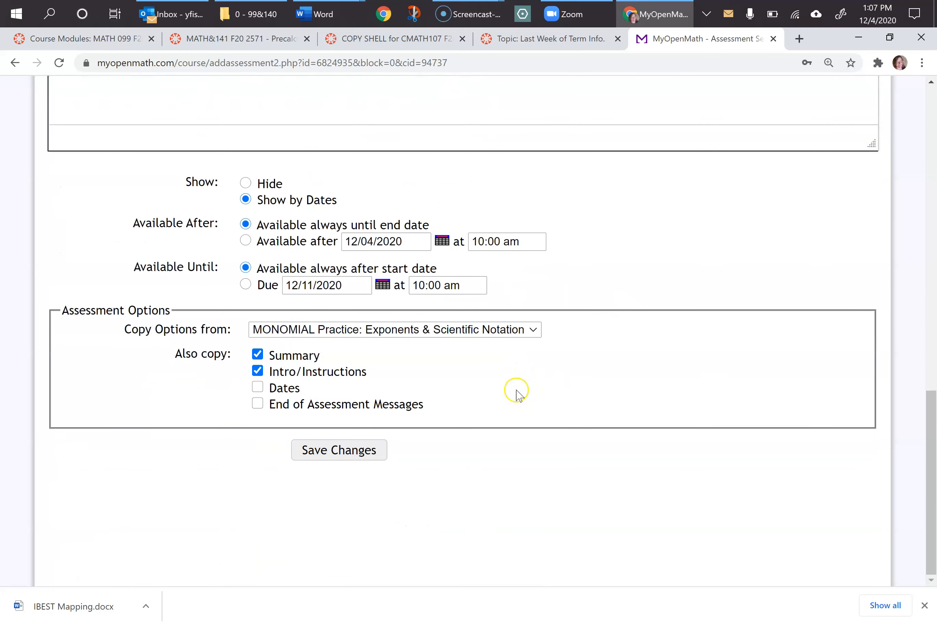
{"action": "left_click", "coordinate": [355, 459]}
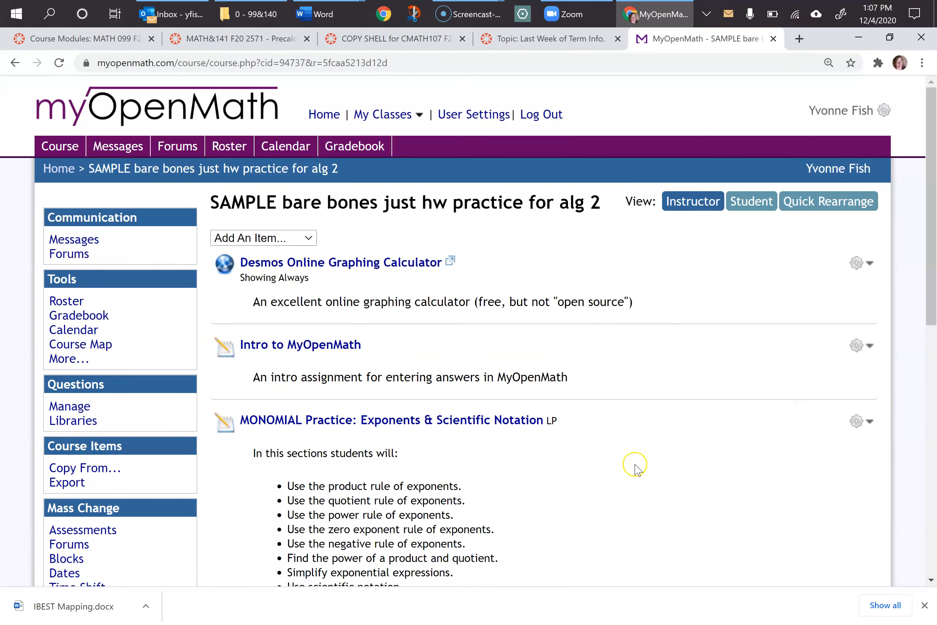
- Compare the summaries of MONOMIAL Practice and Operations with Polys on the course page, then reopen the Operations with Polys settings
{"action": "scroll", "coordinate": [634, 466], "scroll_direction": "down", "scroll_amount": 10}
{"action": "scroll", "coordinate": [637, 469], "scroll_direction": "down", "scroll_amount": 1}
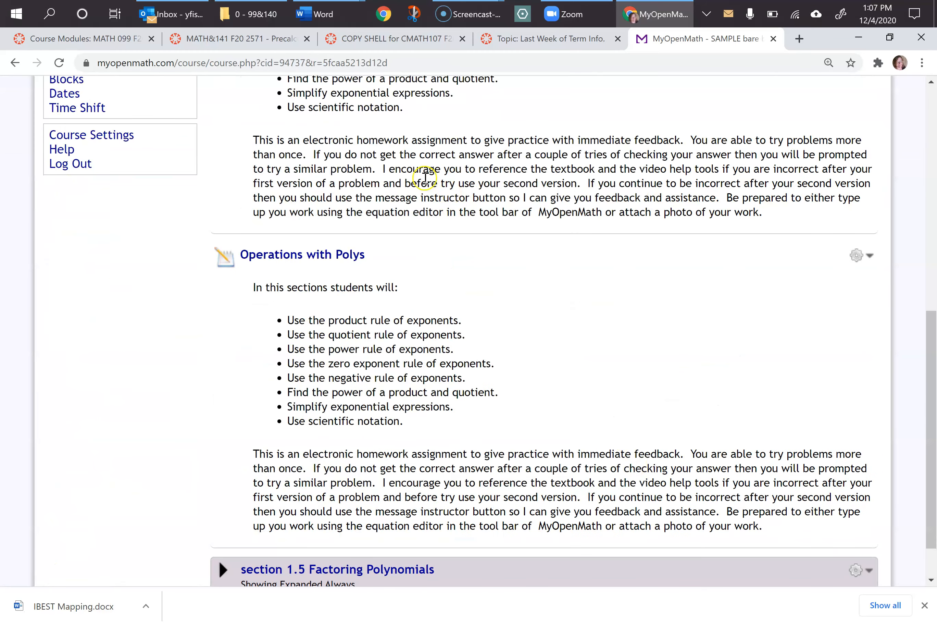
{"action": "scroll", "coordinate": [503, 367], "scroll_direction": "up", "scroll_amount": 5}
{"action": "left_click_drag", "start_coordinate": [287, 256], "coordinate": [521, 375]}
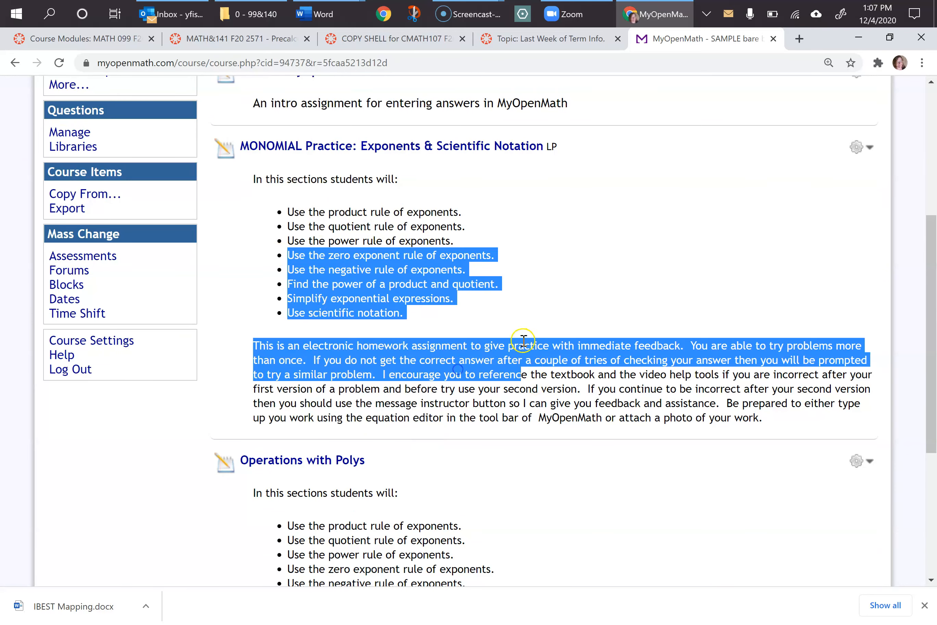
{"action": "left_click", "coordinate": [209, 417]}
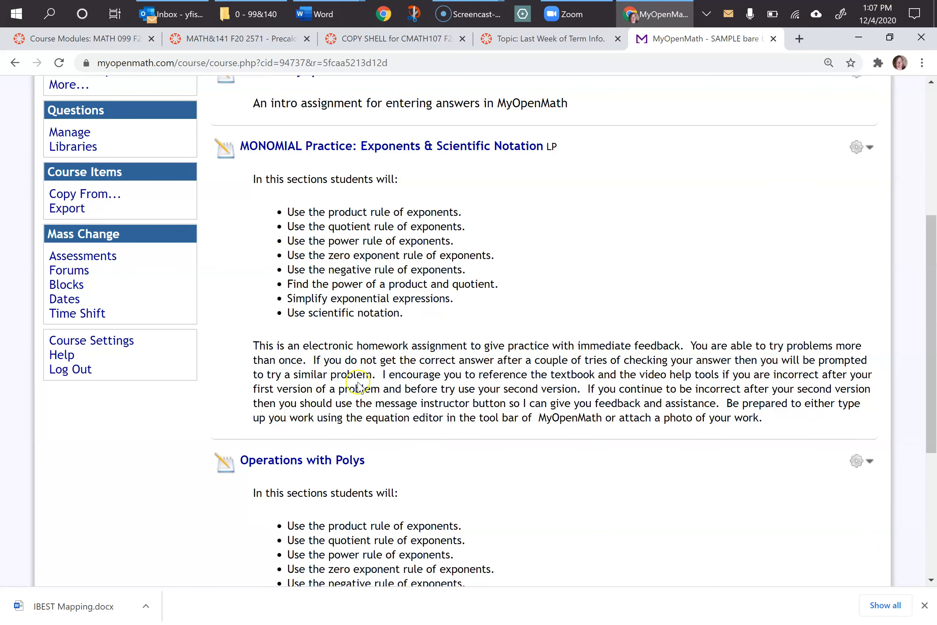
{"action": "scroll", "coordinate": [561, 538], "scroll_direction": "down", "scroll_amount": 6}
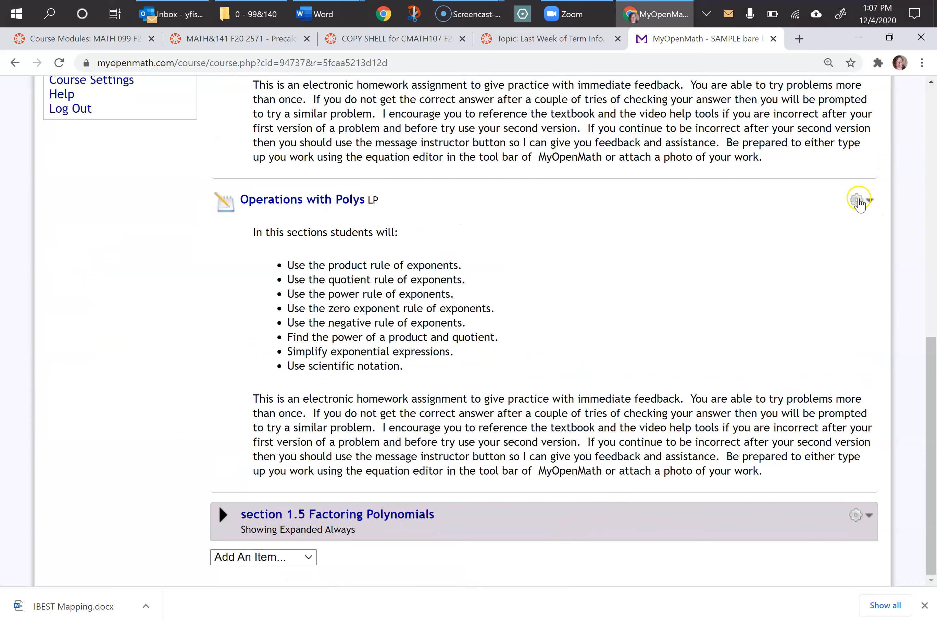
{"action": "left_click", "coordinate": [868, 202]}
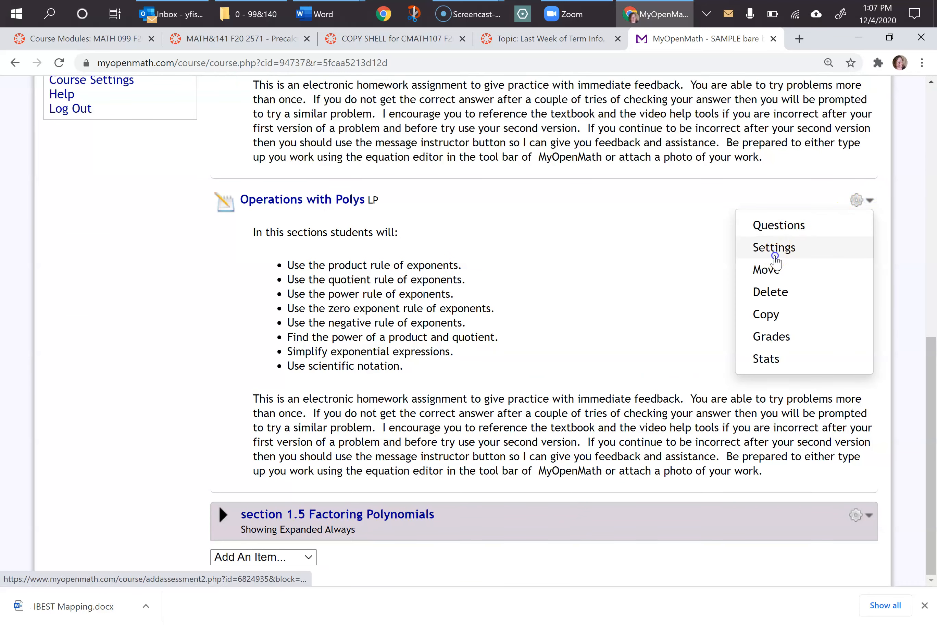
{"action": "left_click", "coordinate": [790, 248]}
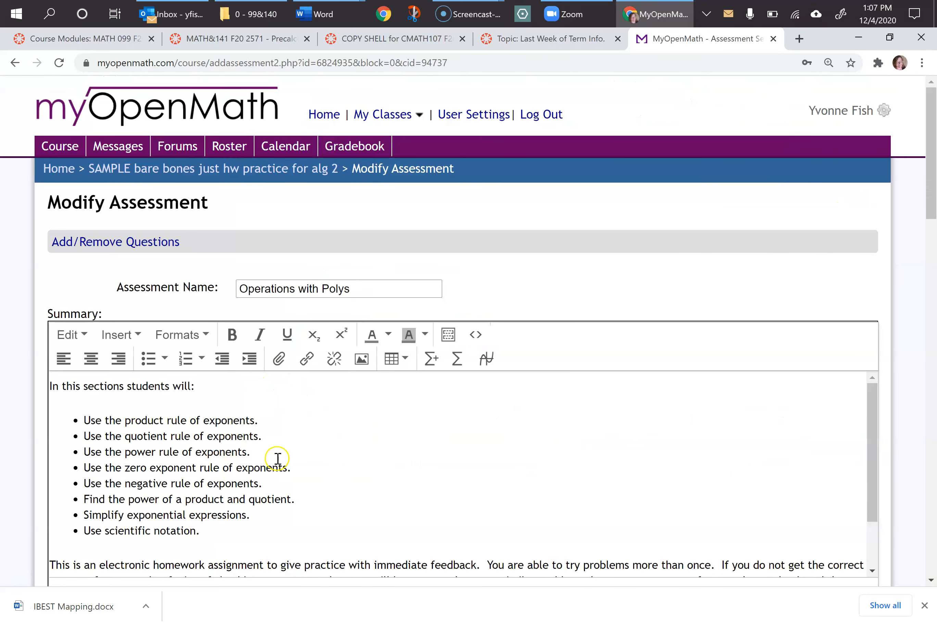
- Replace the bulleted exponent objectives in the Summary with the copied polynomial objectives image
{"action": "scroll", "coordinate": [278, 458], "scroll_direction": "down", "scroll_amount": 2}
{"action": "left_click_drag", "start_coordinate": [234, 464], "coordinate": [66, 425]}
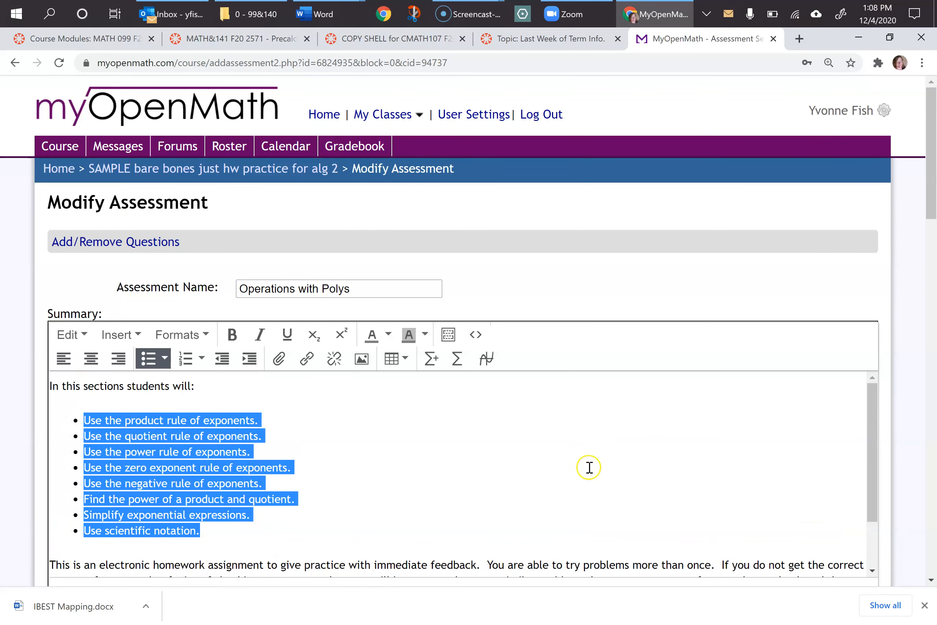
{"action": "key", "text": "BackSpace"}
{"action": "mouse_move", "coordinate": [573, 14]}
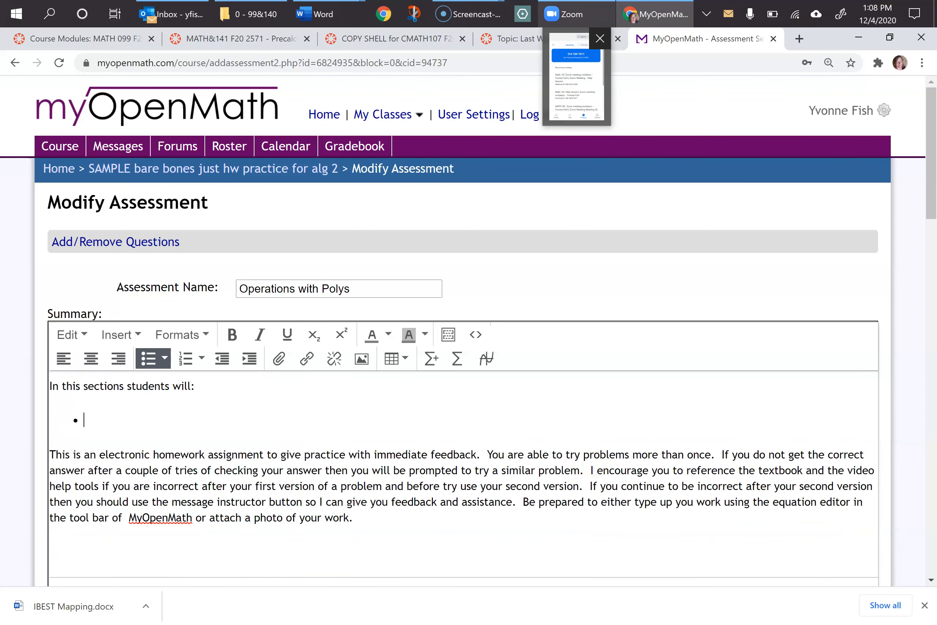
{"action": "key", "text": "BackSpace"}
{"action": "left_click", "coordinate": [573, 14]}
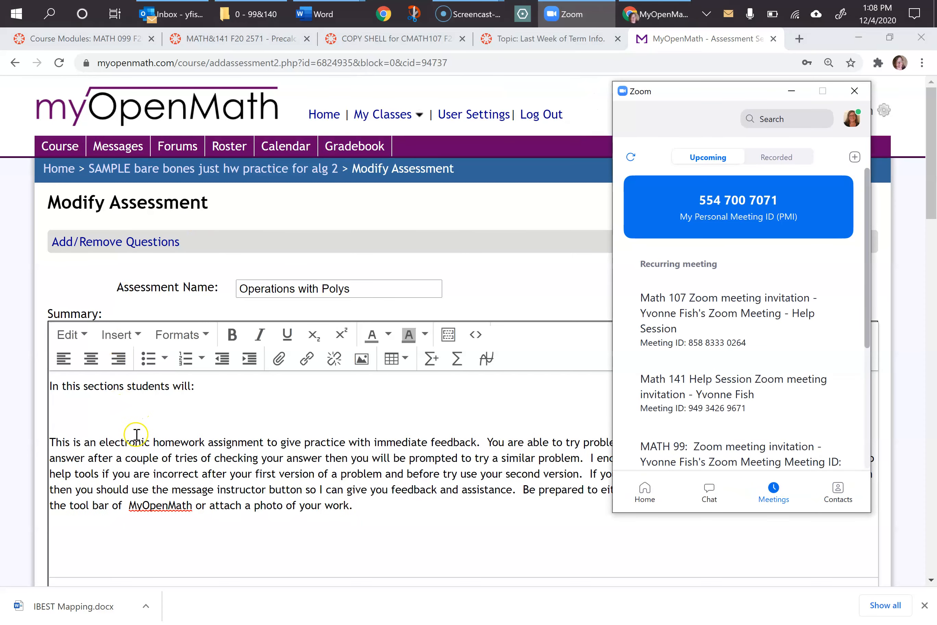
{"action": "left_click", "coordinate": [92, 415]}
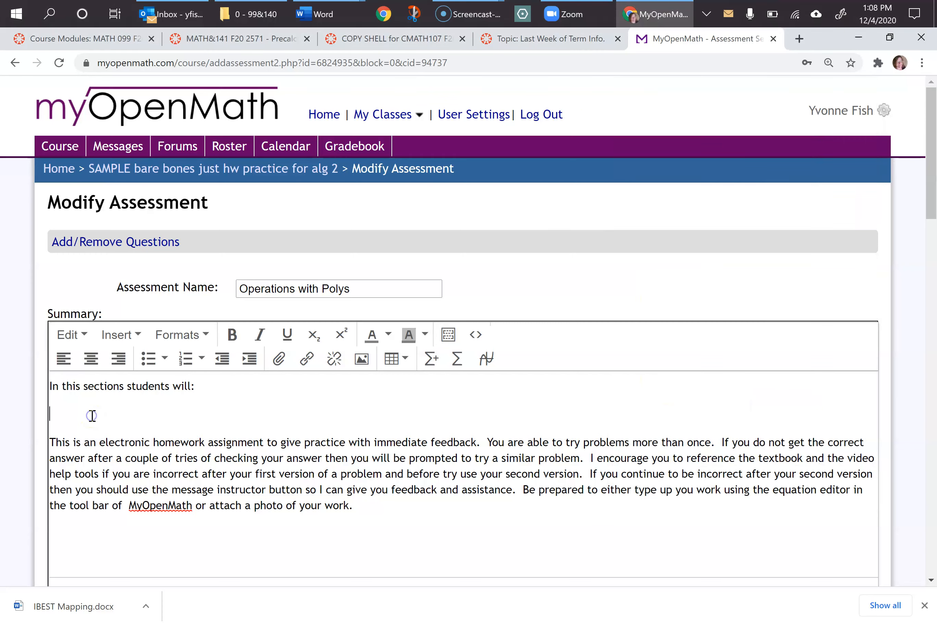
{"action": "key", "text": "ctrl+v"}
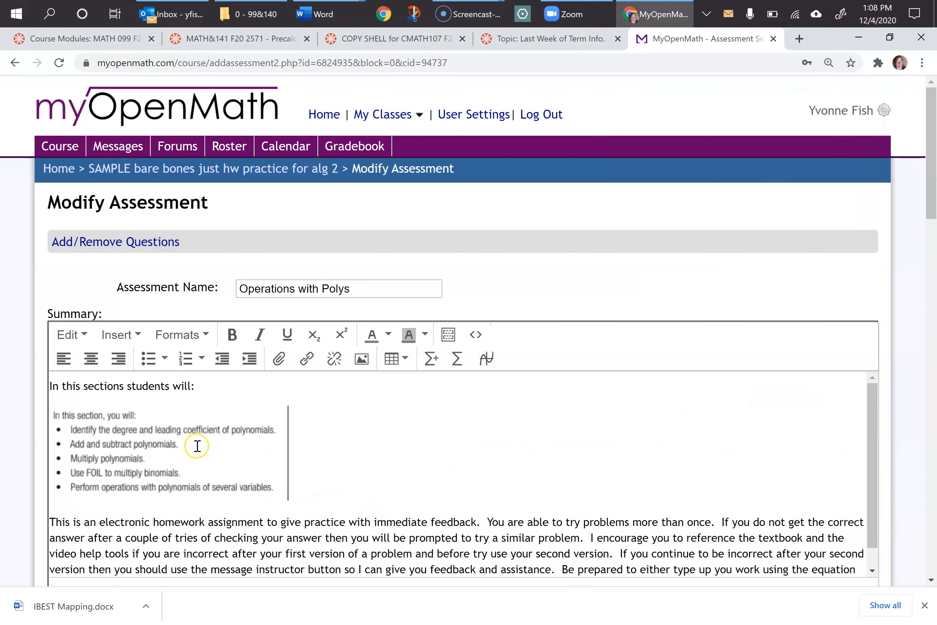
- Replace the bulleted exponent objectives in the Intro/Instructions with the copied polynomial objectives image
{"action": "scroll", "coordinate": [443, 533], "scroll_direction": "down", "scroll_amount": 5}
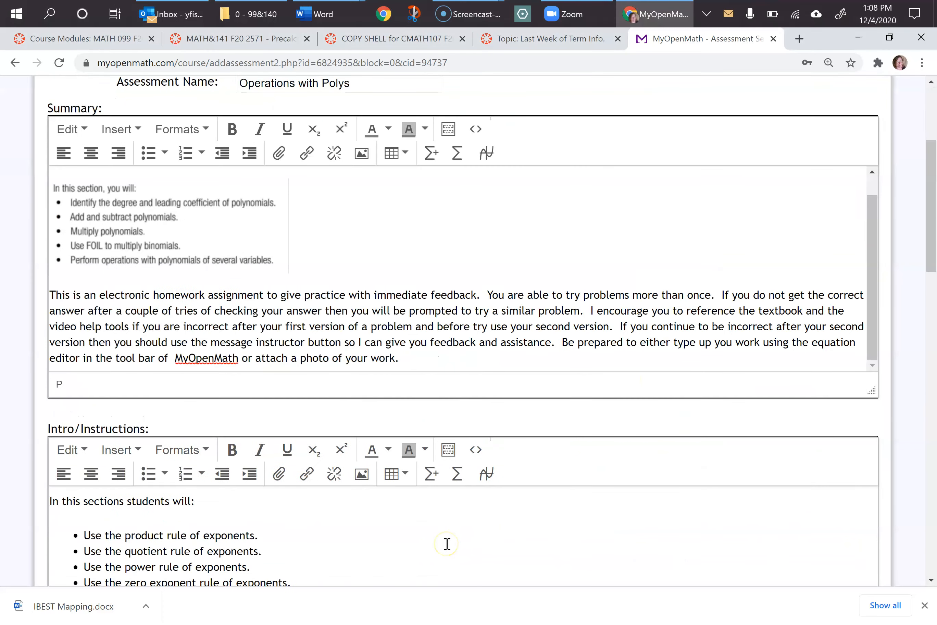
{"action": "scroll", "coordinate": [446, 543], "scroll_direction": "down", "scroll_amount": 3}
{"action": "left_click", "coordinate": [225, 512]}
{"action": "left_click_drag", "start_coordinate": [224, 513], "coordinate": [92, 390]}
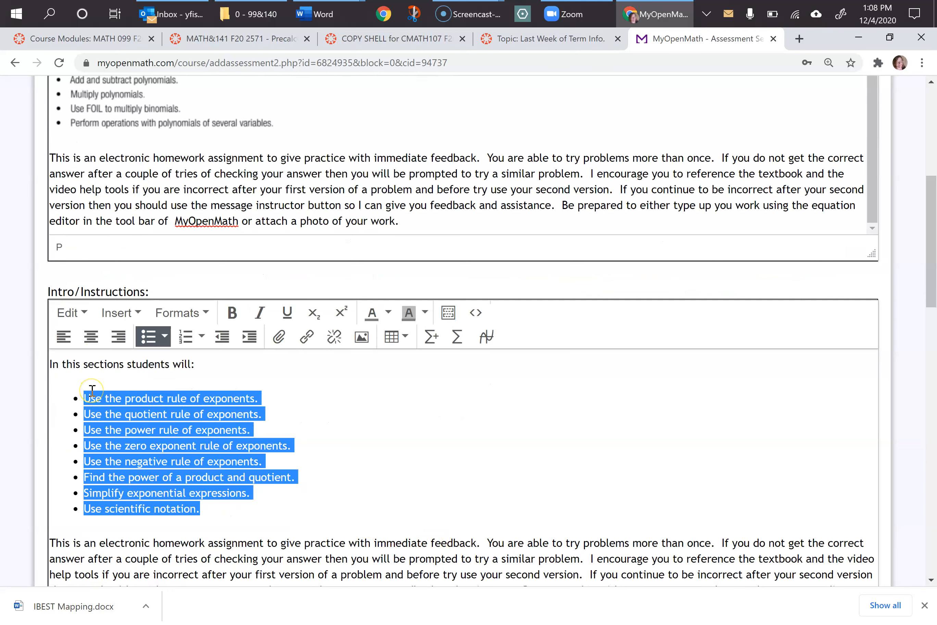
{"action": "key", "text": "BackSpace"}
{"action": "key", "text": "Return"}
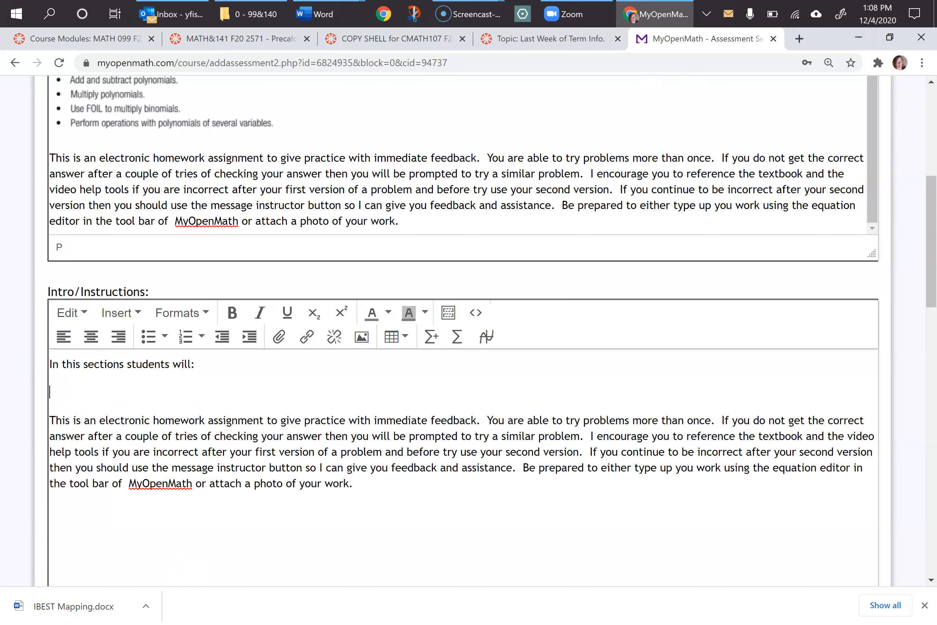
{"action": "key", "text": "ctrl+v"}
{"action": "scroll", "coordinate": [380, 411], "scroll_direction": "down", "scroll_amount": 5}
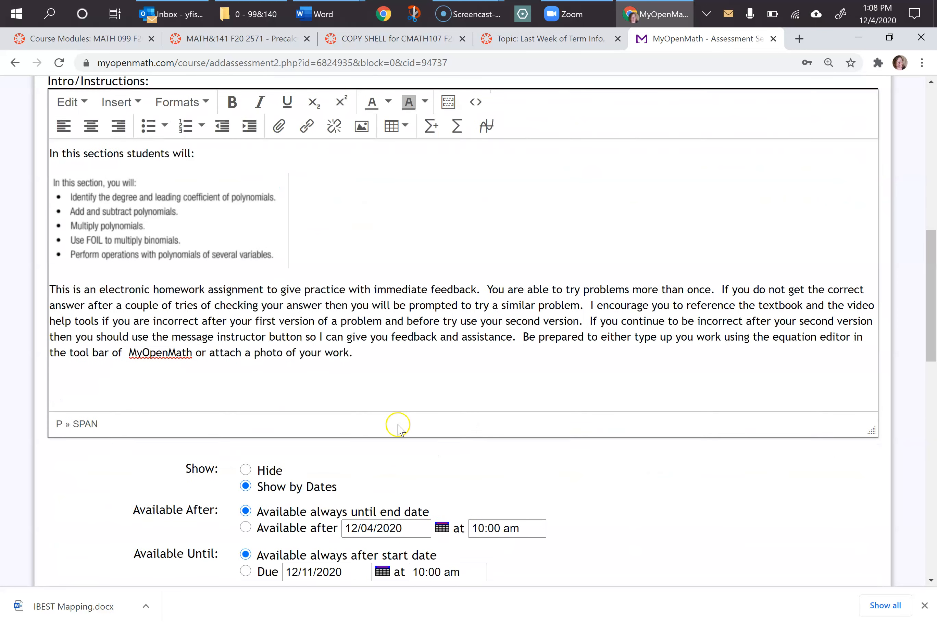
{"action": "scroll", "coordinate": [398, 427], "scroll_direction": "down", "scroll_amount": 5}
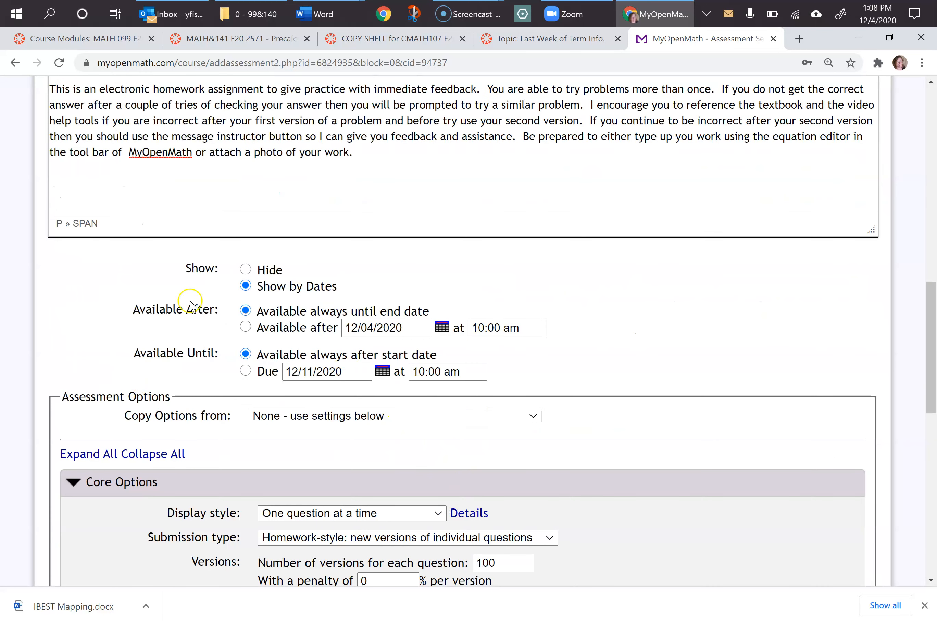
- Review the assessment's core and display options, and allow LatePasses after the due date
{"action": "scroll", "coordinate": [572, 522], "scroll_direction": "down", "scroll_amount": 3}
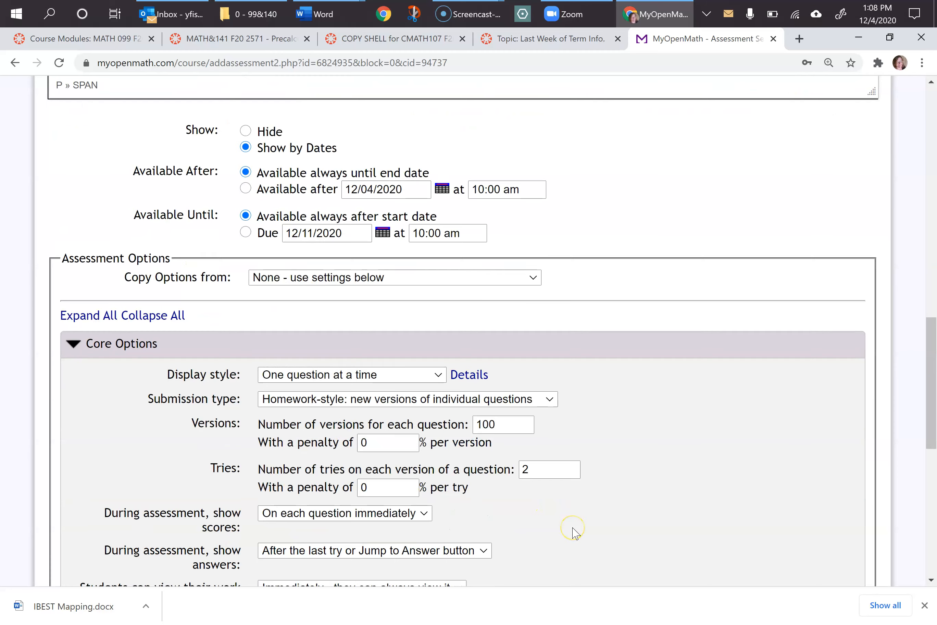
{"action": "scroll", "coordinate": [572, 532], "scroll_direction": "down", "scroll_amount": 5}
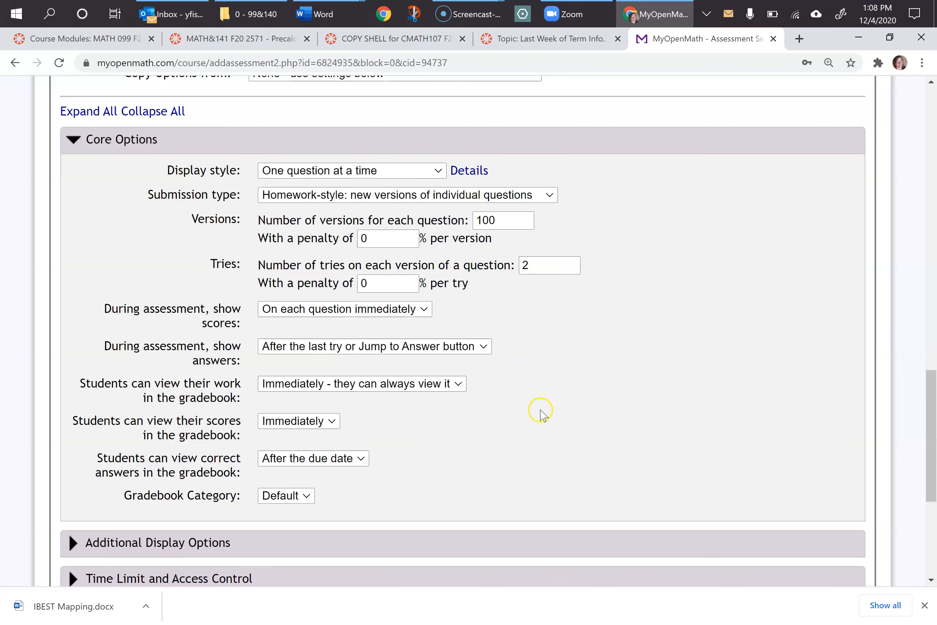
{"action": "scroll", "coordinate": [542, 411], "scroll_direction": "down", "scroll_amount": 3}
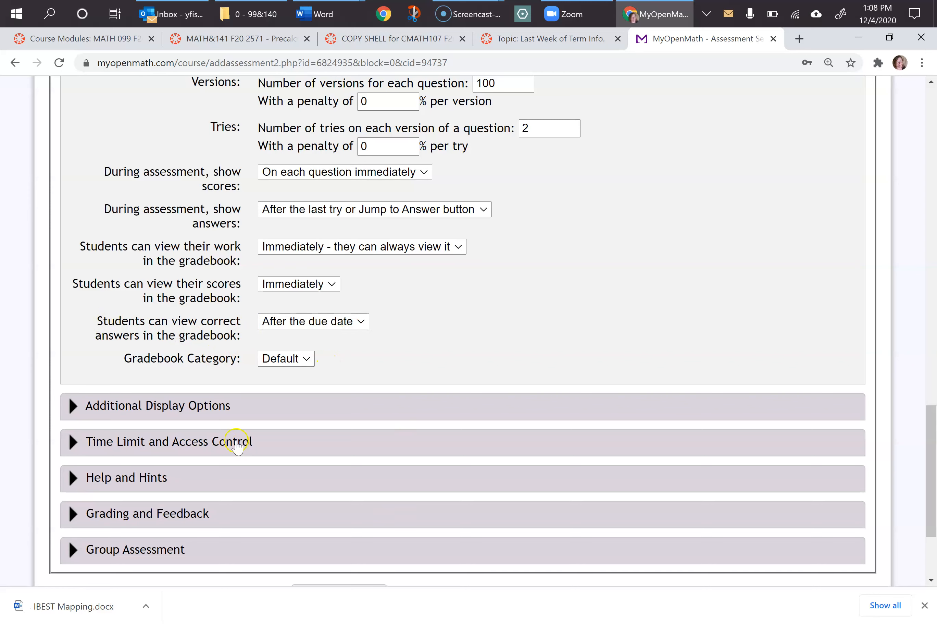
{"action": "left_click", "coordinate": [156, 404]}
{"action": "scroll", "coordinate": [444, 438], "scroll_direction": "down", "scroll_amount": 5}
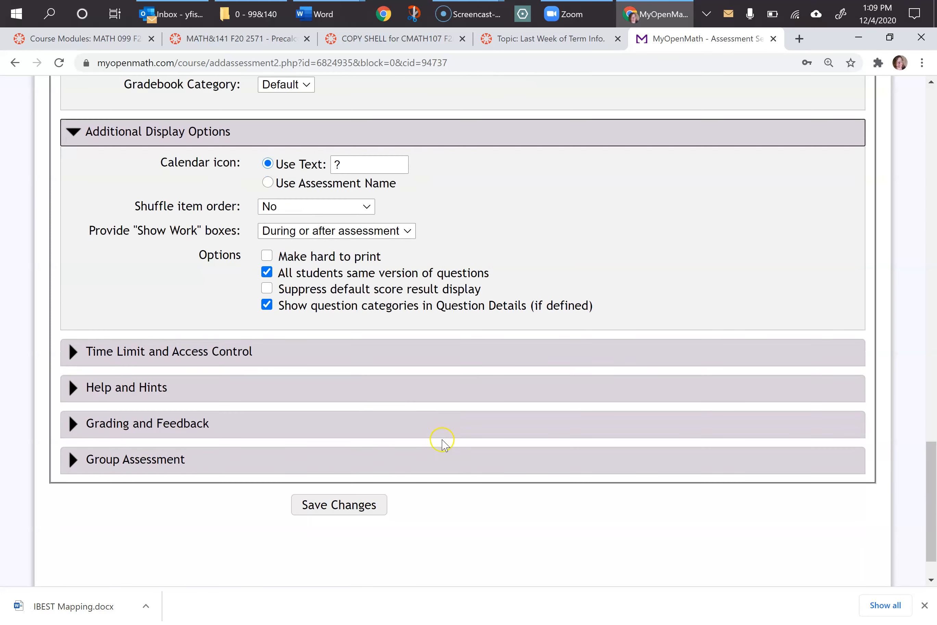
{"action": "scroll", "coordinate": [443, 443], "scroll_direction": "down", "scroll_amount": 1}
{"action": "left_click", "coordinate": [162, 305]}
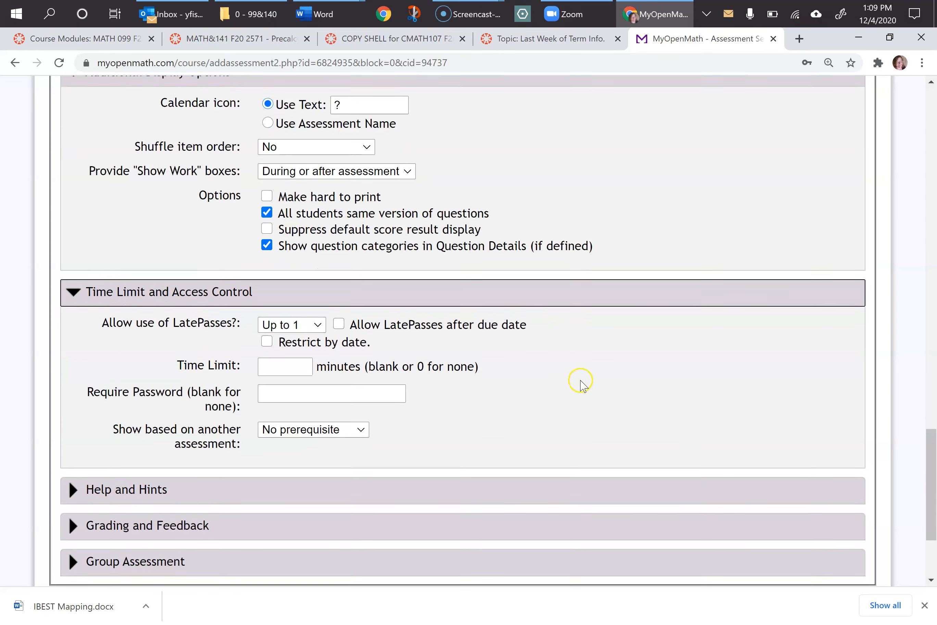
{"action": "scroll", "coordinate": [581, 383], "scroll_direction": "down", "scroll_amount": 3}
{"action": "left_click", "coordinate": [339, 167]}
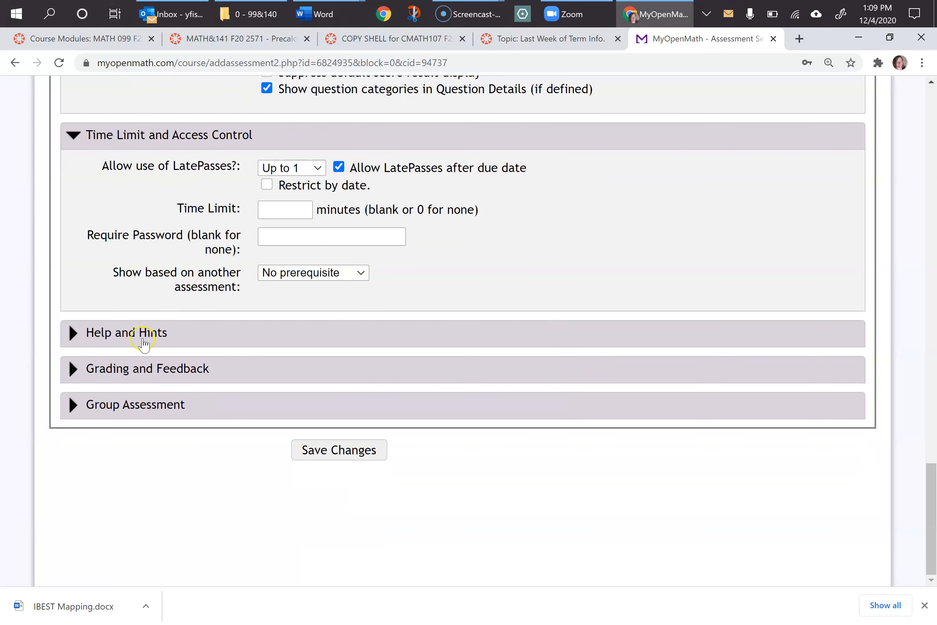
- Check the assessment's Help and Hints and Grading and Feedback options, and save the changes
{"action": "left_click", "coordinate": [123, 335]}
{"action": "scroll", "coordinate": [119, 329], "scroll_direction": "down", "scroll_amount": 3}
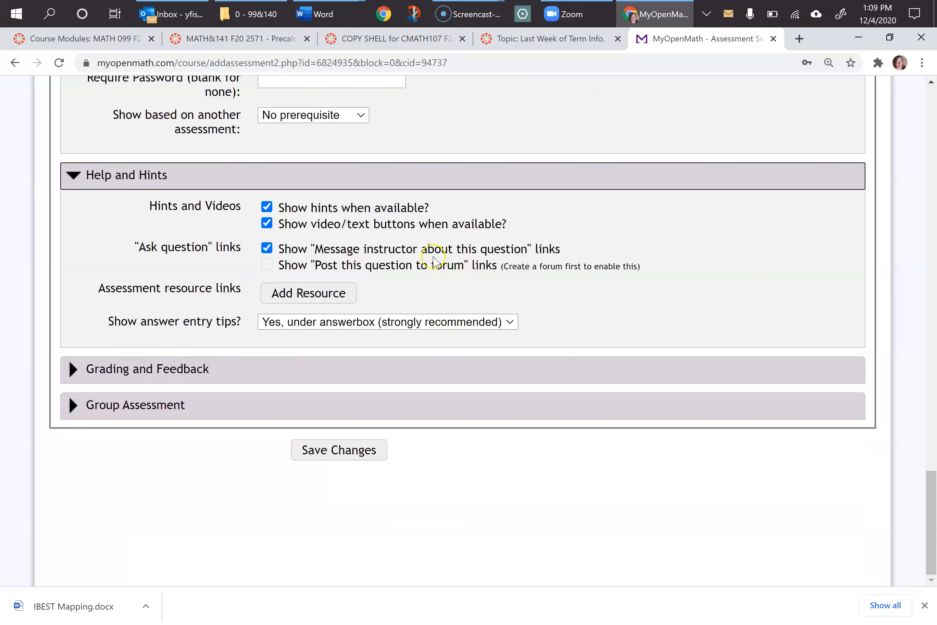
{"action": "left_click", "coordinate": [133, 385]}
{"action": "scroll", "coordinate": [480, 392], "scroll_direction": "down", "scroll_amount": 4}
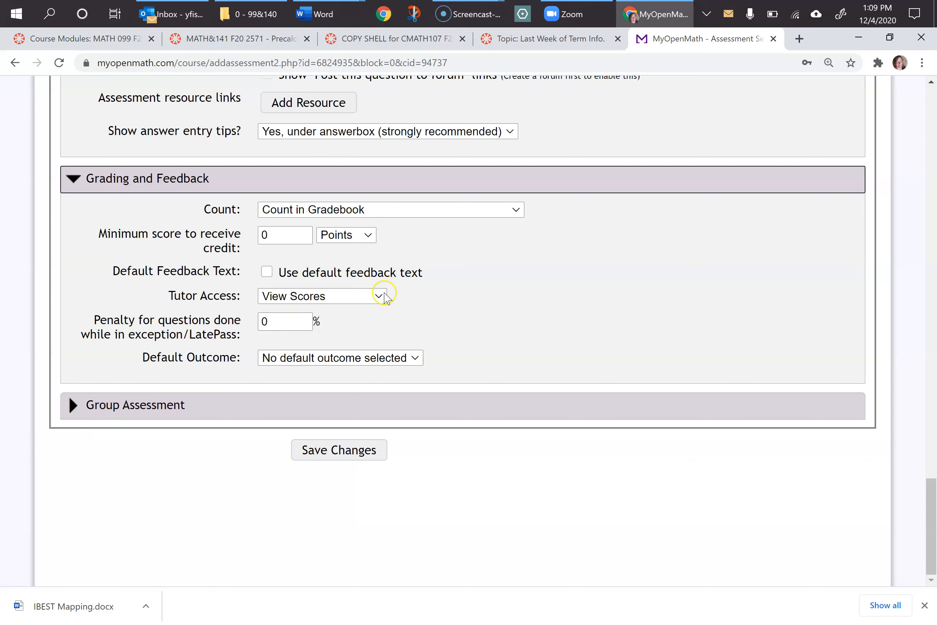
{"action": "left_click", "coordinate": [319, 451]}
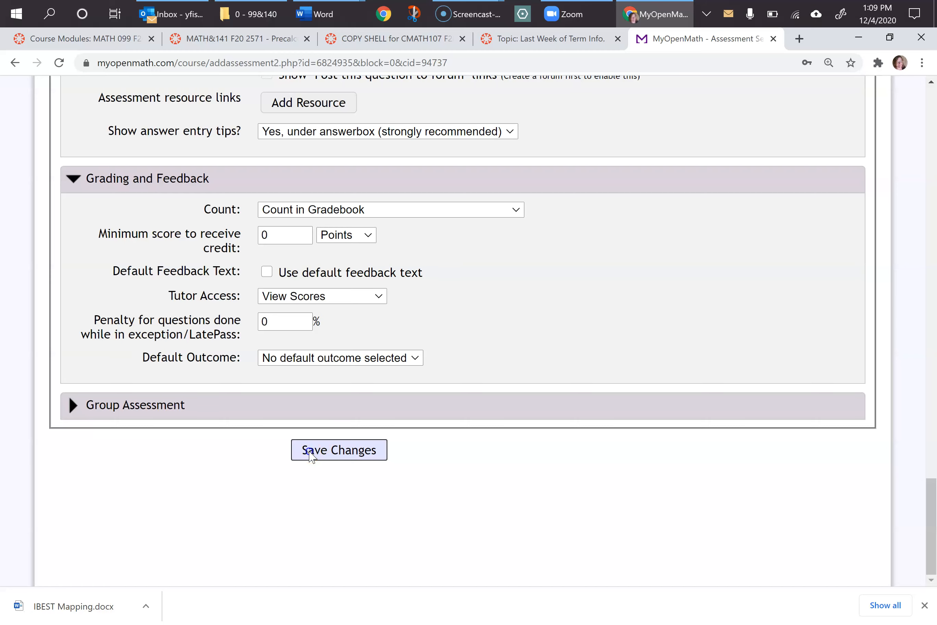
- Open the questions of the Operations with Polys assessment and set the default points per question to 3
{"action": "scroll", "coordinate": [617, 456], "scroll_direction": "down", "scroll_amount": 5}
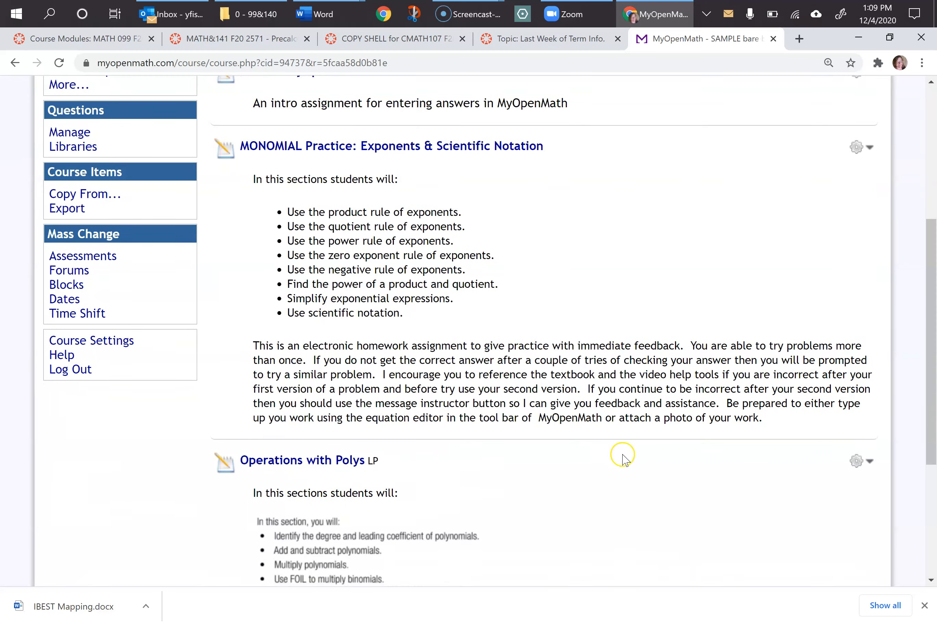
{"action": "scroll", "coordinate": [623, 456], "scroll_direction": "down", "scroll_amount": 5}
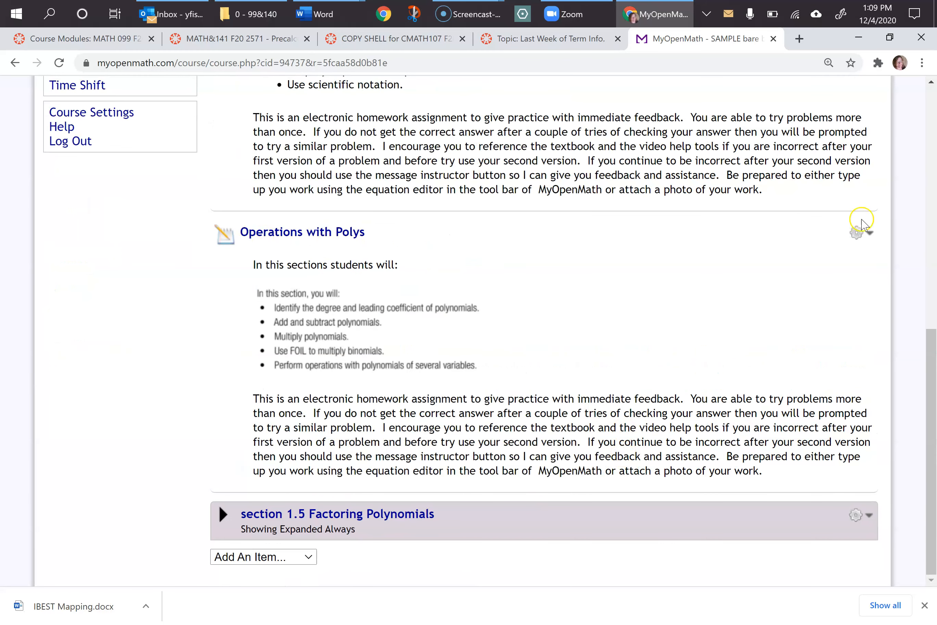
{"action": "left_click", "coordinate": [869, 238]}
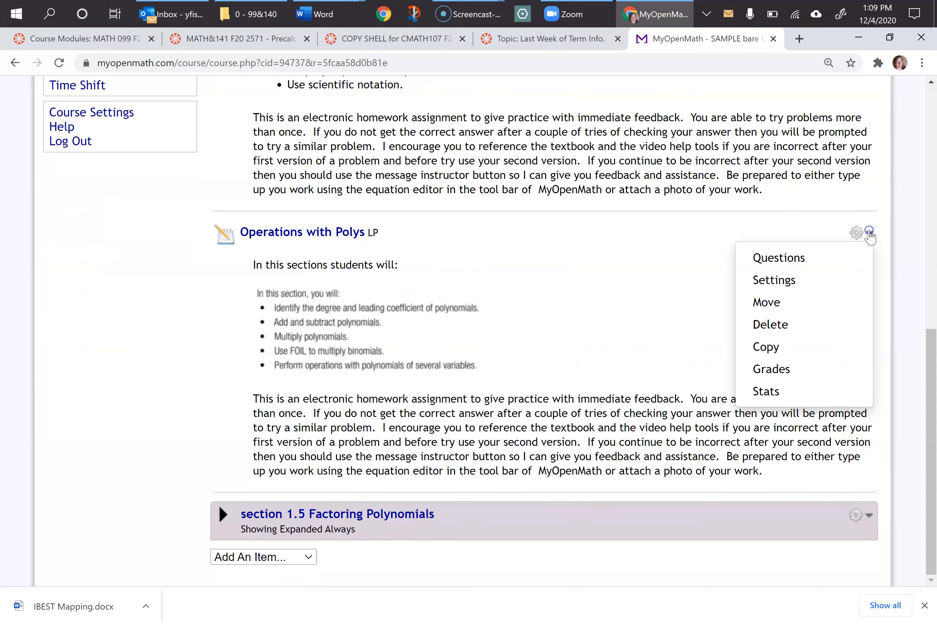
{"action": "left_click", "coordinate": [792, 254]}
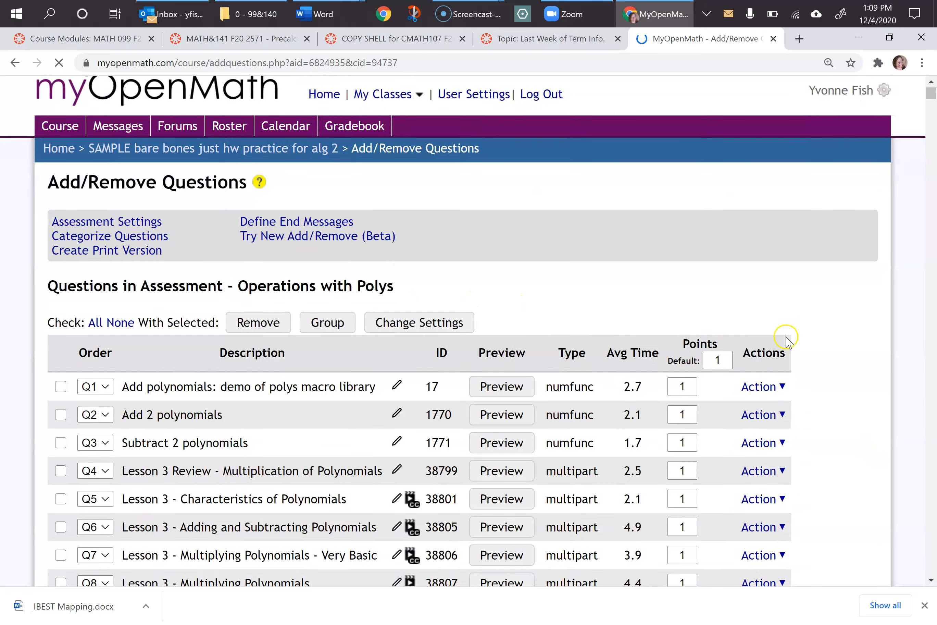
{"action": "scroll", "coordinate": [846, 234], "scroll_direction": "down", "scroll_amount": 2}
{"action": "double_click", "coordinate": [716, 243]}
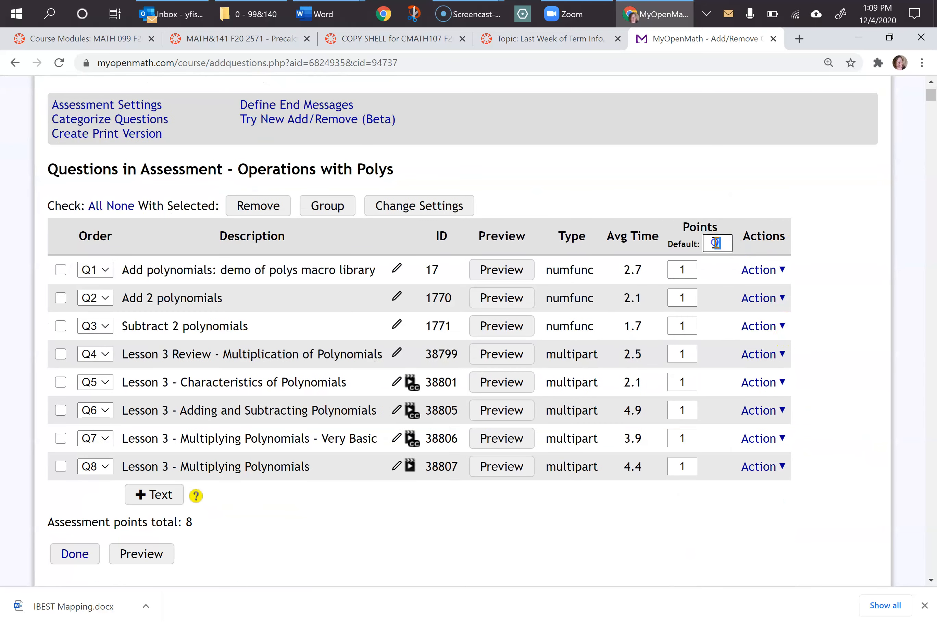
{"action": "type", "text": "3"}
{"action": "left_click", "coordinate": [861, 277]}
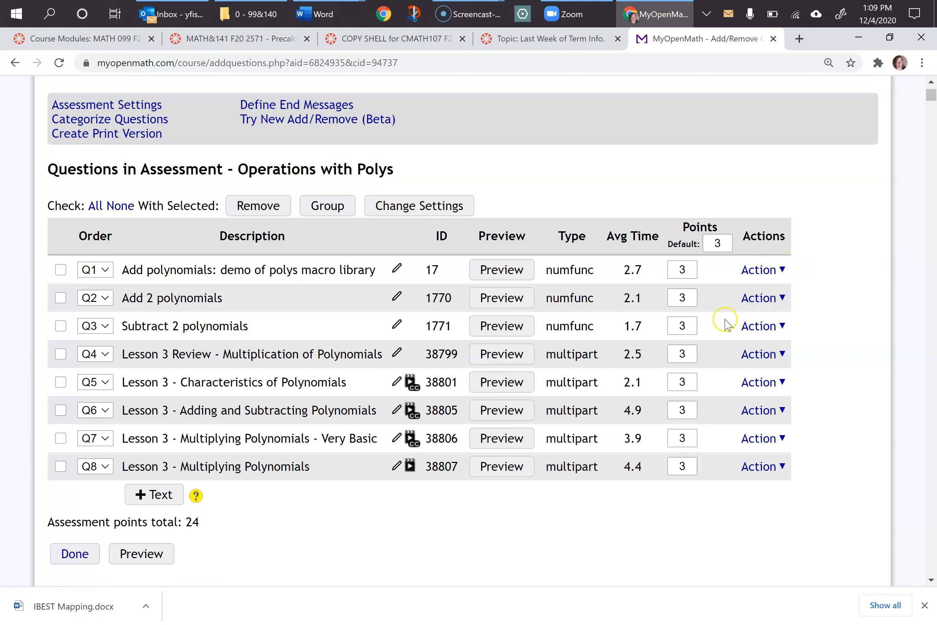
- Set the Adding and Subtracting Polynomials question to 5 points and the Subtract 2 polynomials question to 2 points
{"action": "double_click", "coordinate": [682, 355]}
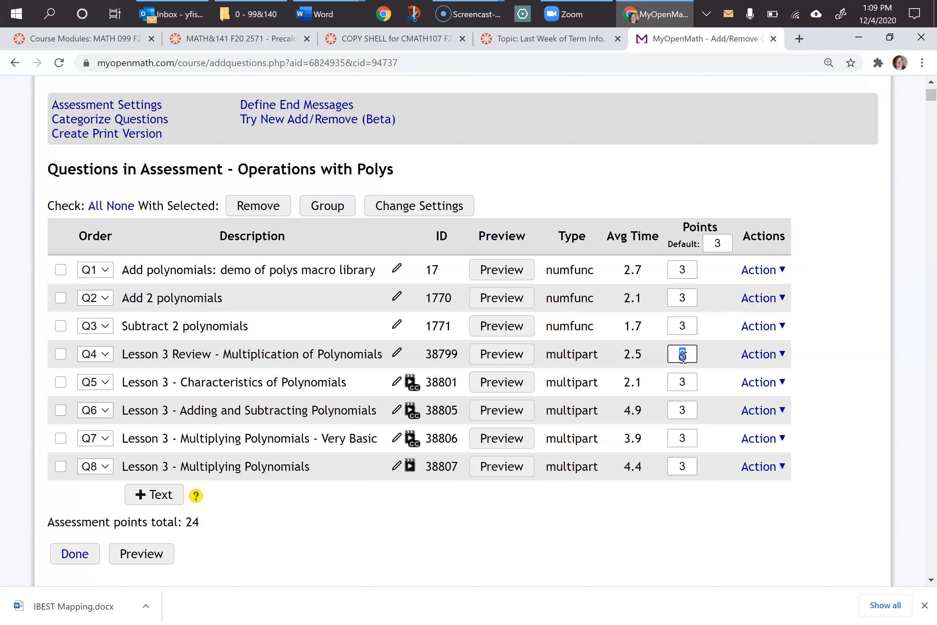
{"action": "double_click", "coordinate": [687, 411]}
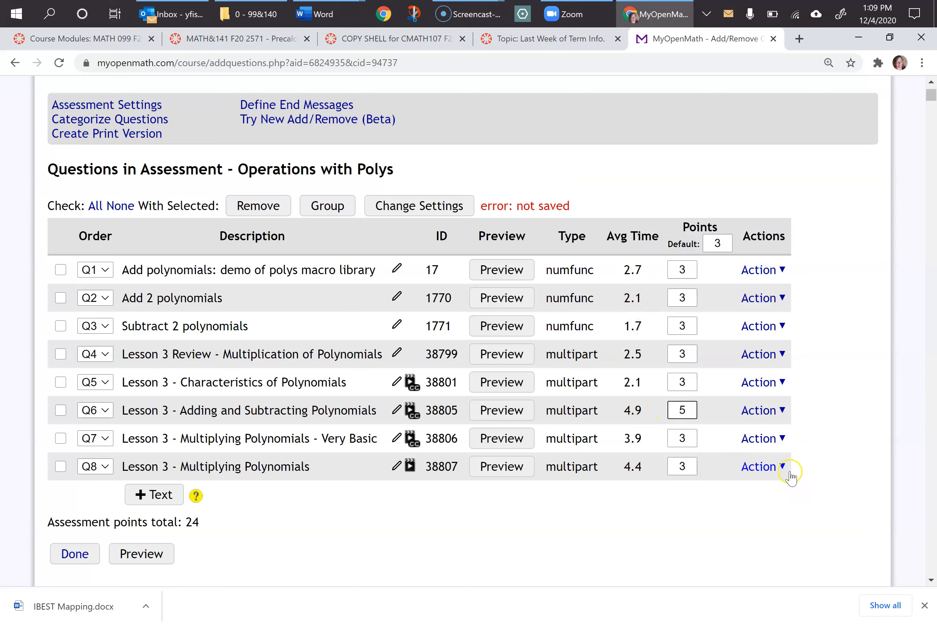
{"action": "left_click", "coordinate": [833, 506]}
{"action": "double_click", "coordinate": [684, 326]}
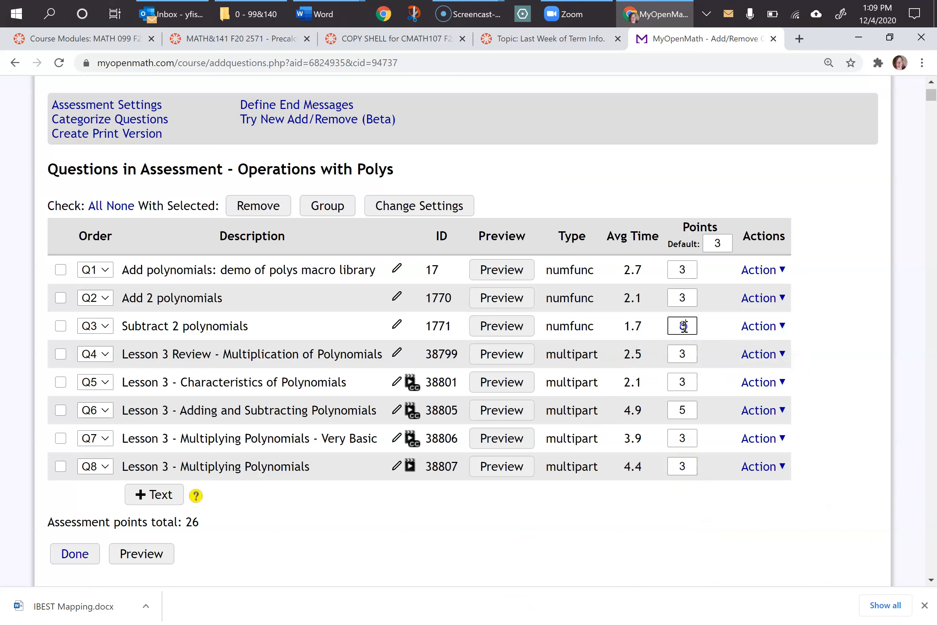
{"action": "type", "text": "2"}
{"action": "left_click", "coordinate": [833, 371]}
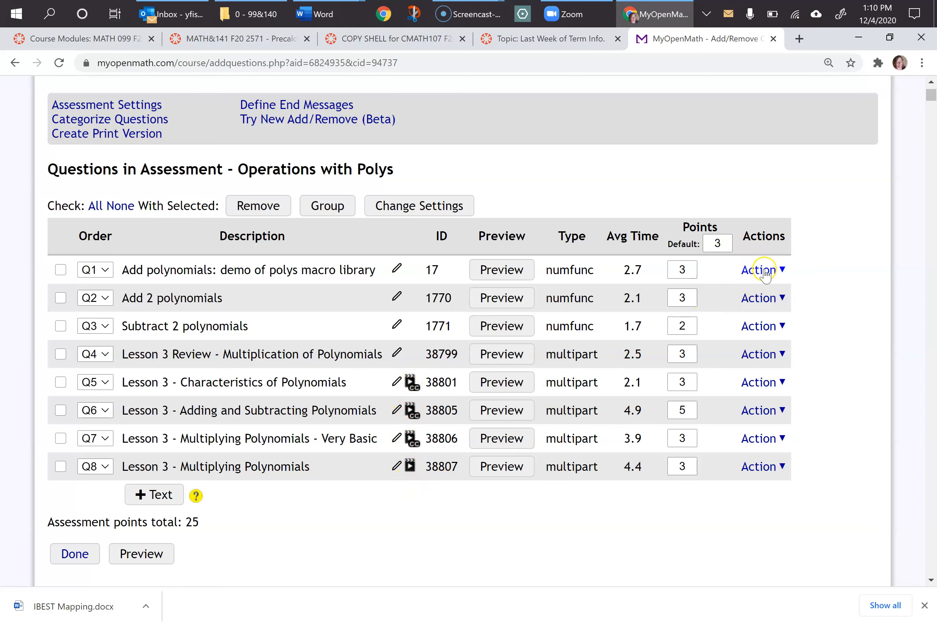
- Preview the assessment's eight questions one after another, try marking the final question for use, and close the preview window
{"action": "left_click", "coordinate": [501, 269]}
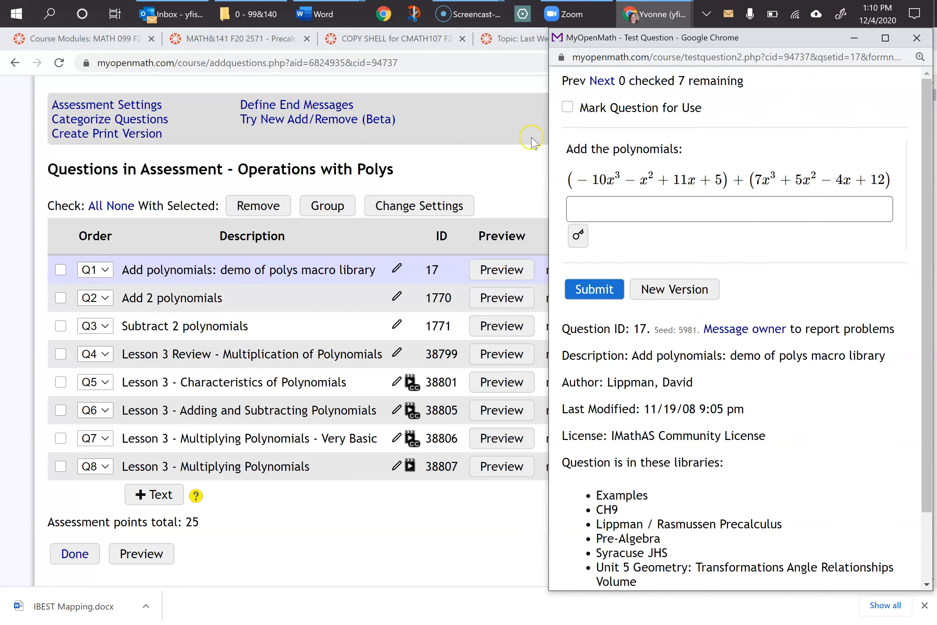
{"action": "left_click", "coordinate": [600, 82]}
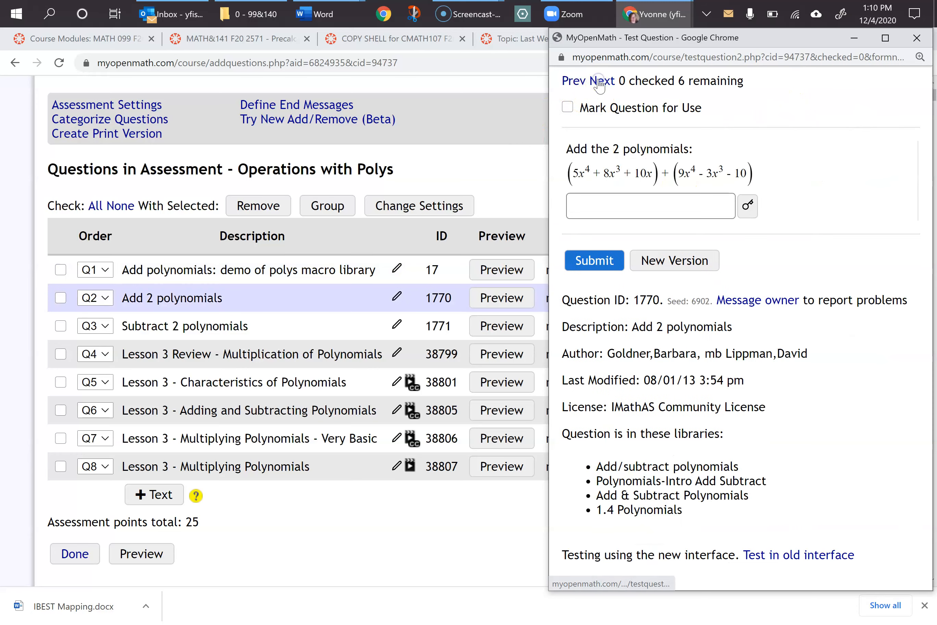
{"action": "left_click", "coordinate": [600, 82]}
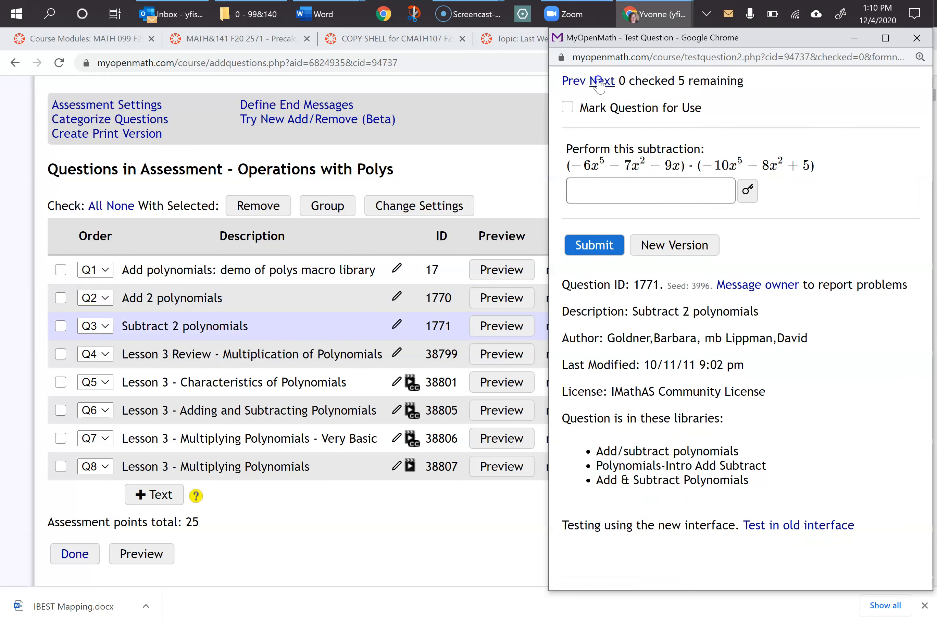
{"action": "left_click", "coordinate": [600, 82]}
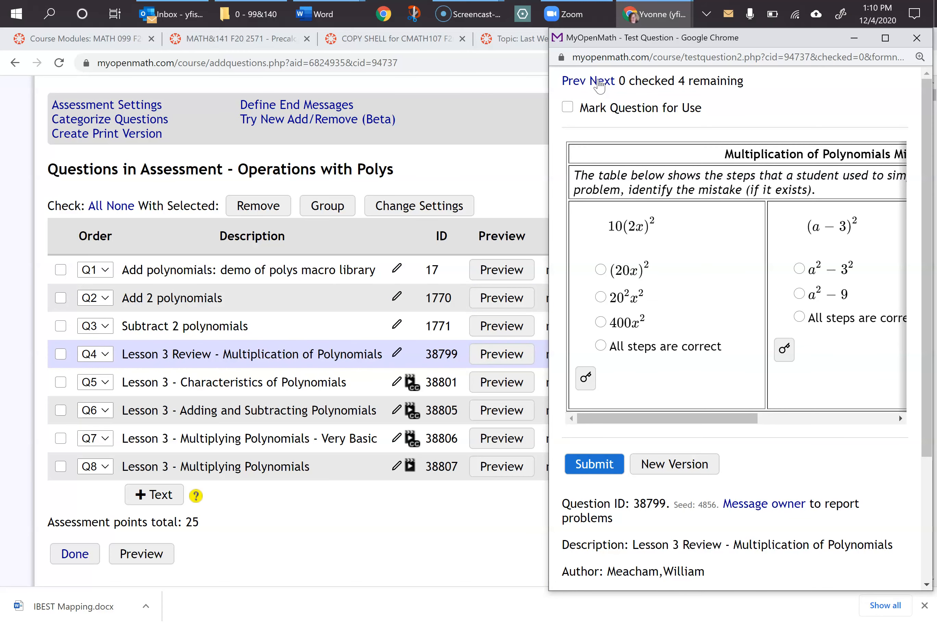
{"action": "left_click", "coordinate": [600, 82]}
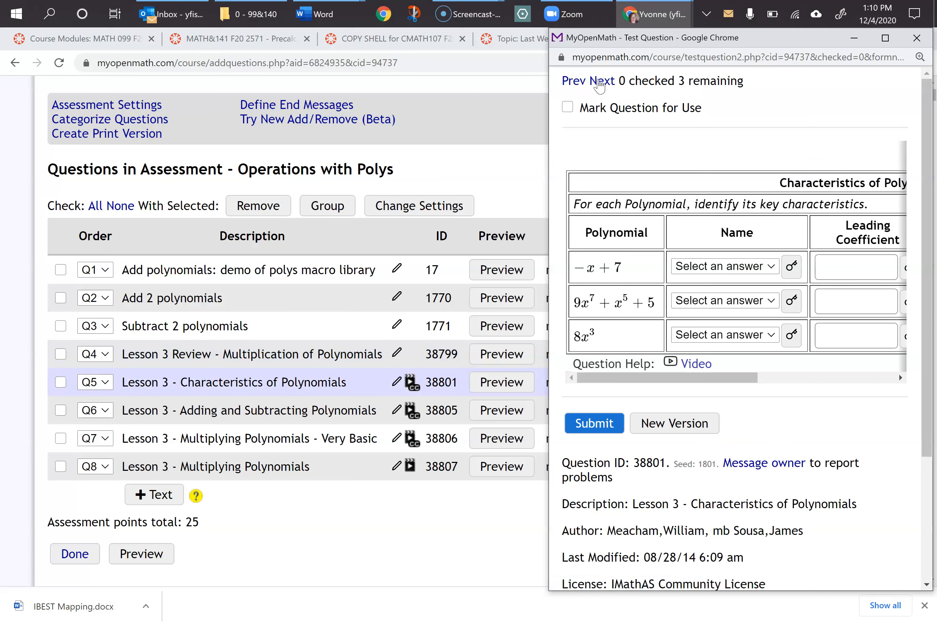
{"action": "left_click", "coordinate": [600, 82]}
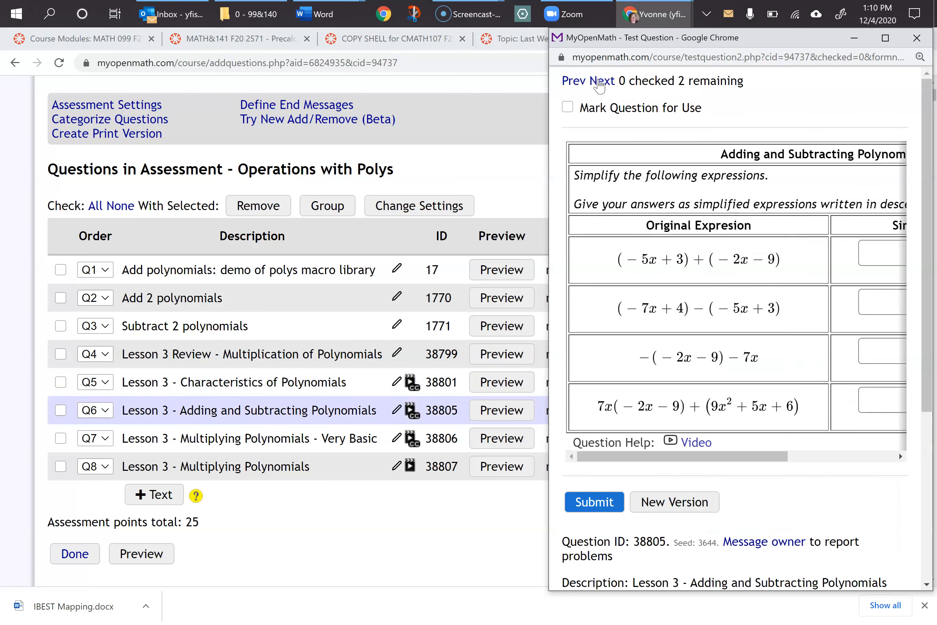
{"action": "left_click", "coordinate": [600, 82]}
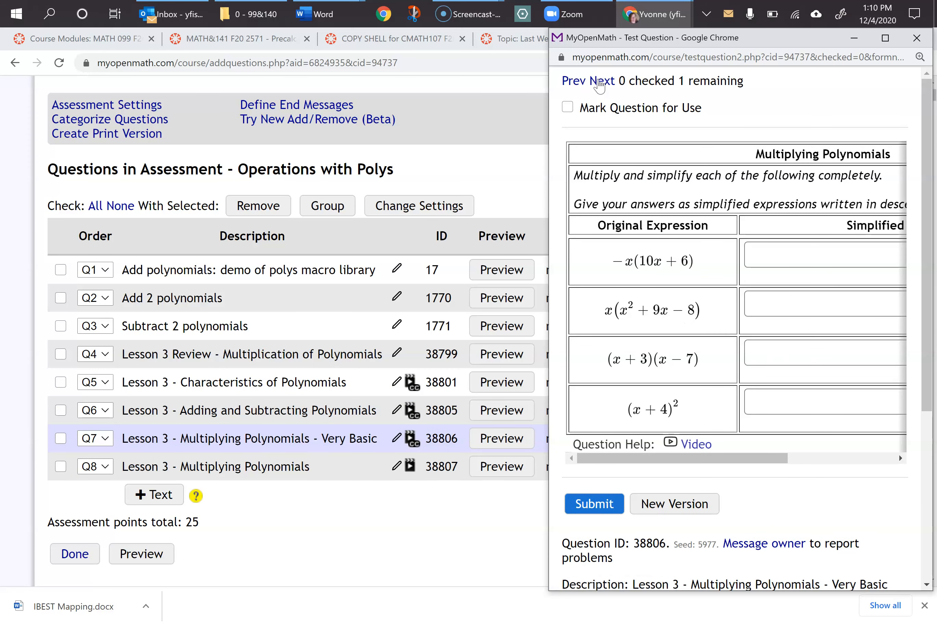
{"action": "left_click", "coordinate": [600, 82]}
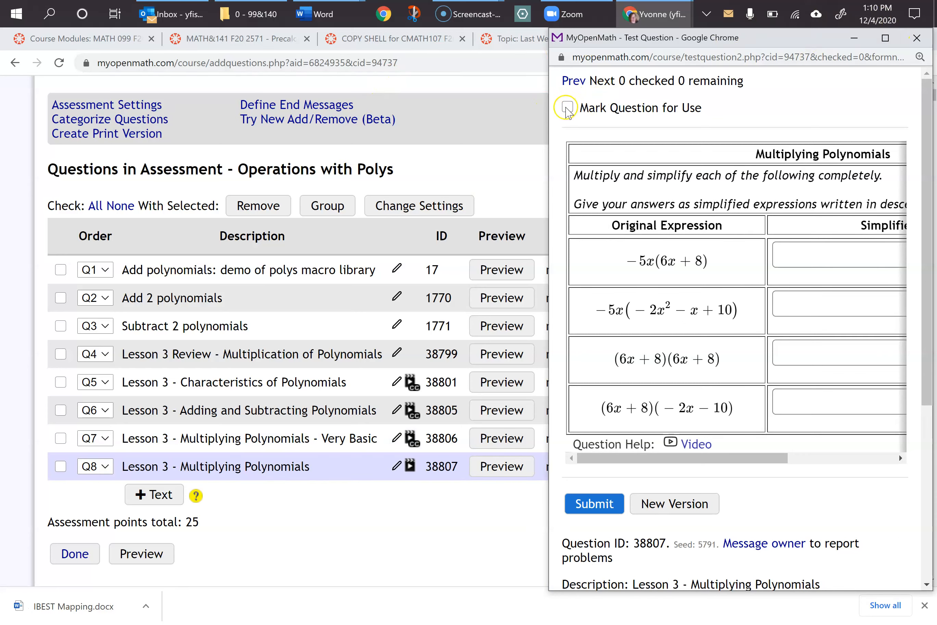
{"action": "left_click", "coordinate": [568, 108]}
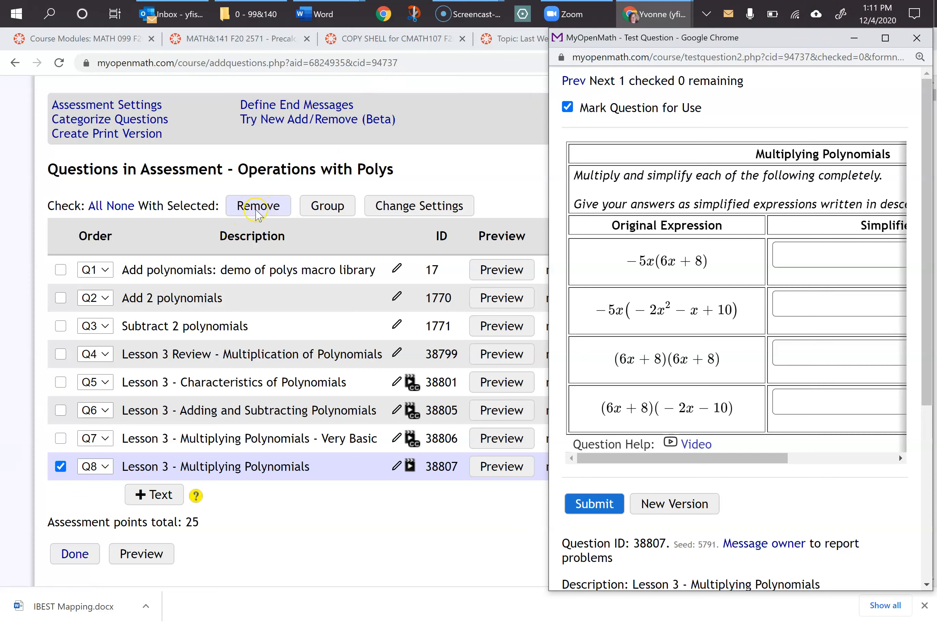
{"action": "left_click", "coordinate": [568, 107]}
{"action": "left_click", "coordinate": [573, 82]}
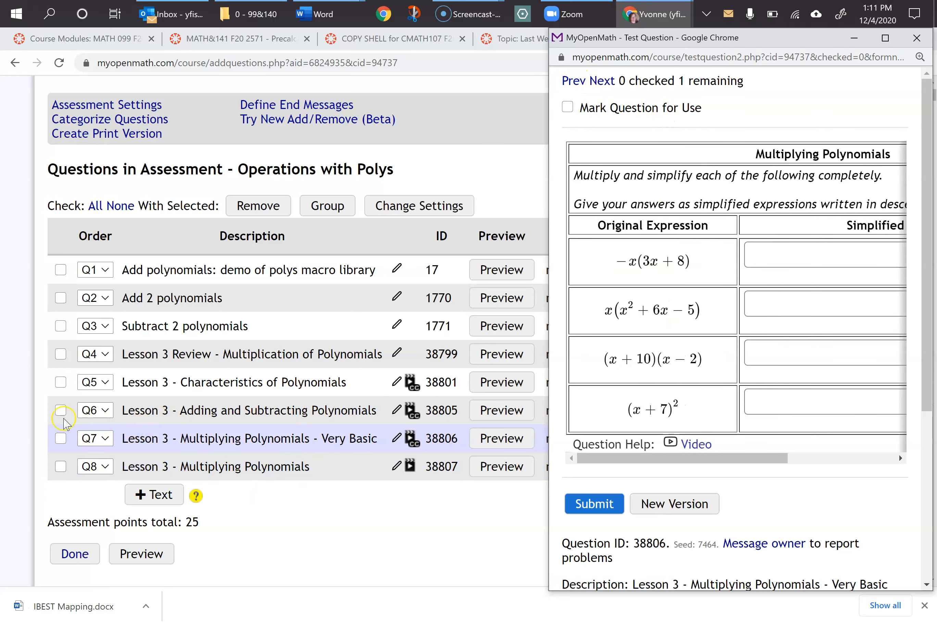
{"action": "left_click", "coordinate": [917, 38]}
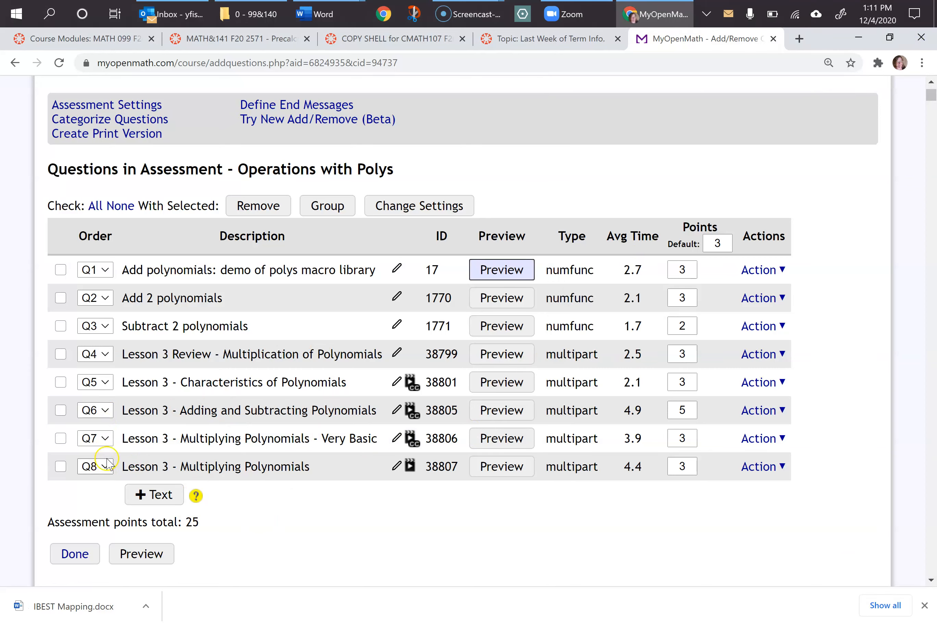
- Move the Characteristics of Polynomials question to Q1 and the Adding and Subtracting Polynomials question to Q2
{"action": "left_click", "coordinate": [96, 382]}
{"action": "left_click", "coordinate": [102, 403]}
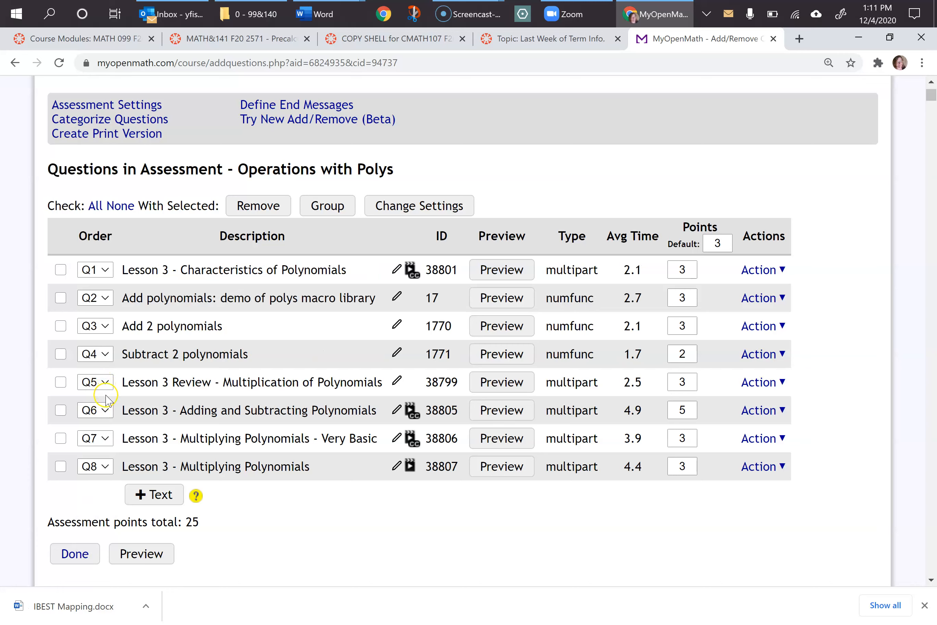
{"action": "left_click", "coordinate": [105, 416]}
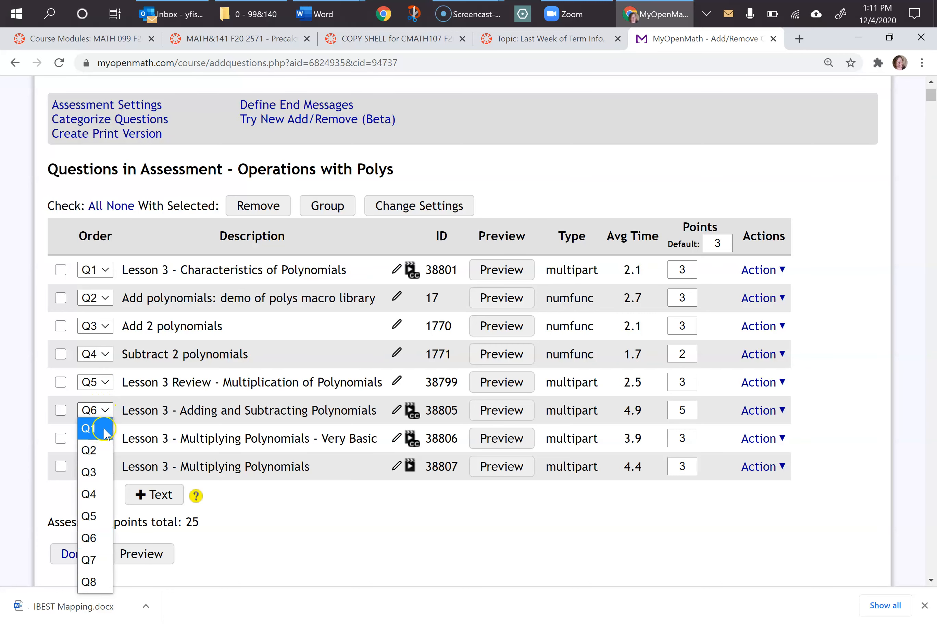
{"action": "left_click", "coordinate": [105, 450]}
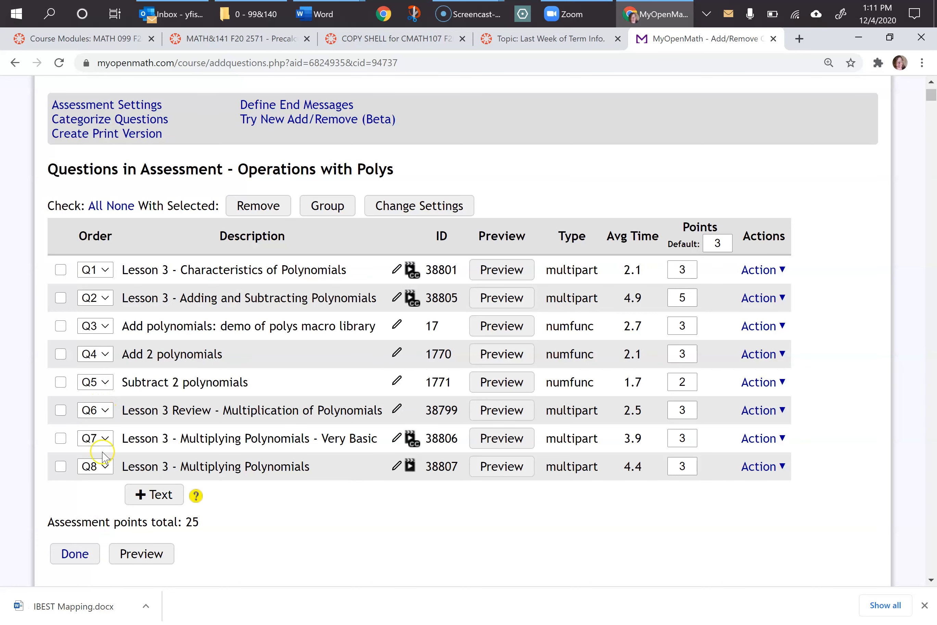
- Move the Multiplying Polynomials - Very Basic question to Q3 and the Lesson 3 - Multiplying Polynomials question to Q4
{"action": "left_click", "coordinate": [97, 439]}
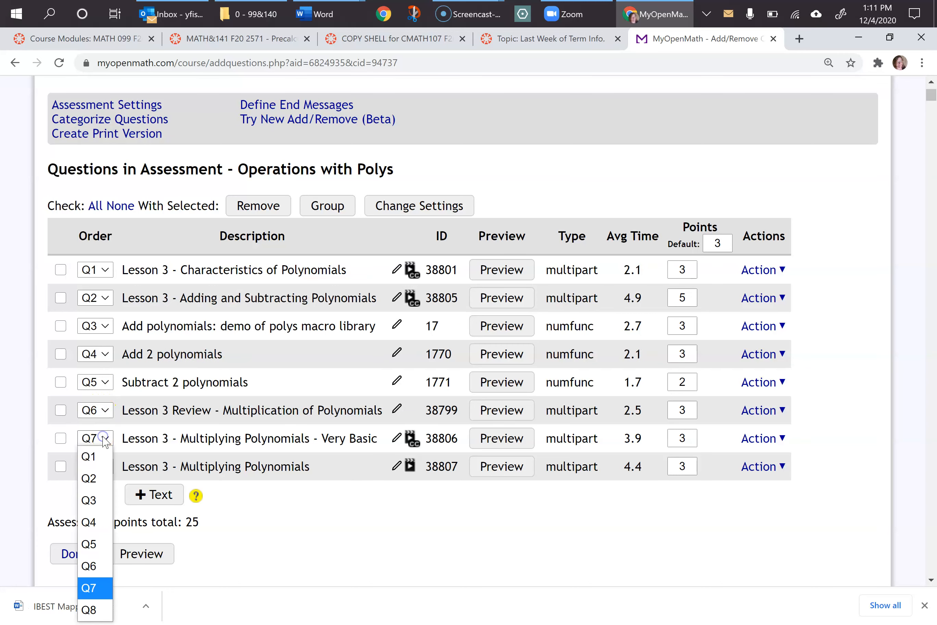
{"action": "left_click", "coordinate": [94, 500]}
{"action": "left_click", "coordinate": [103, 471]}
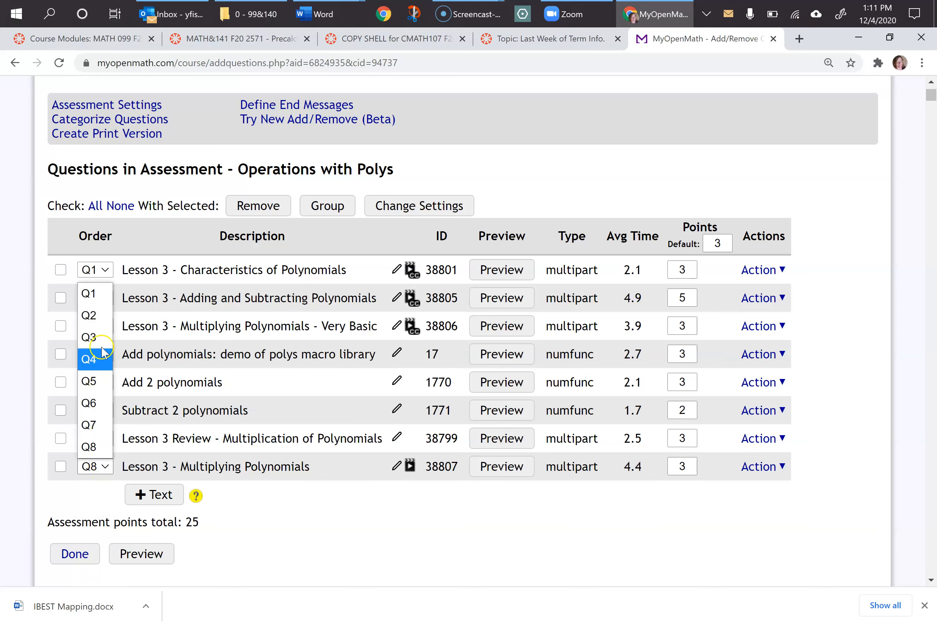
{"action": "left_click", "coordinate": [97, 358]}
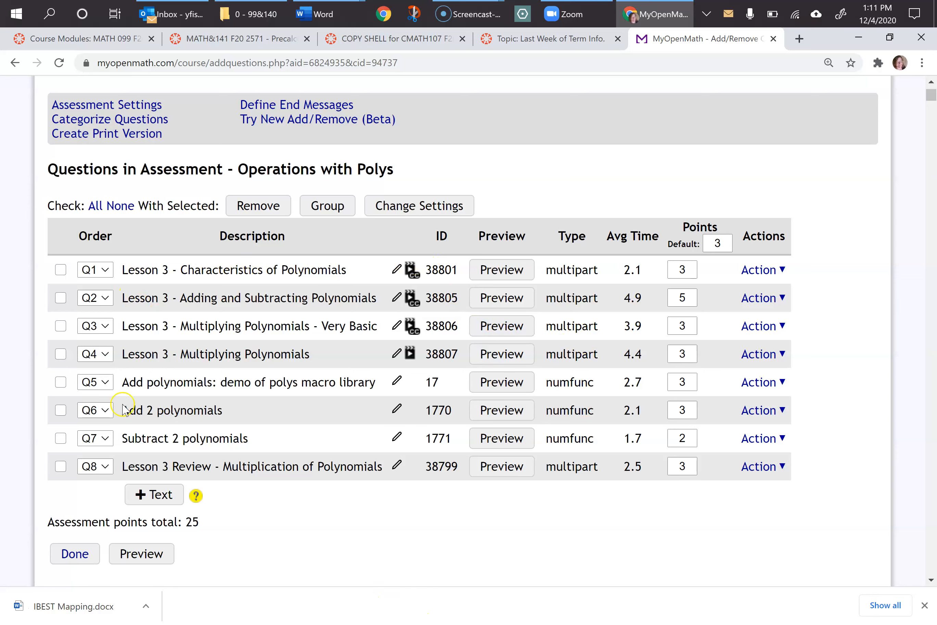
- Try grouping the Characteristics of Polynomials question with the Adding and Subtracting Polynomials question, and ungroup them again
{"action": "scroll", "coordinate": [341, 546], "scroll_direction": "down", "scroll_amount": 1}
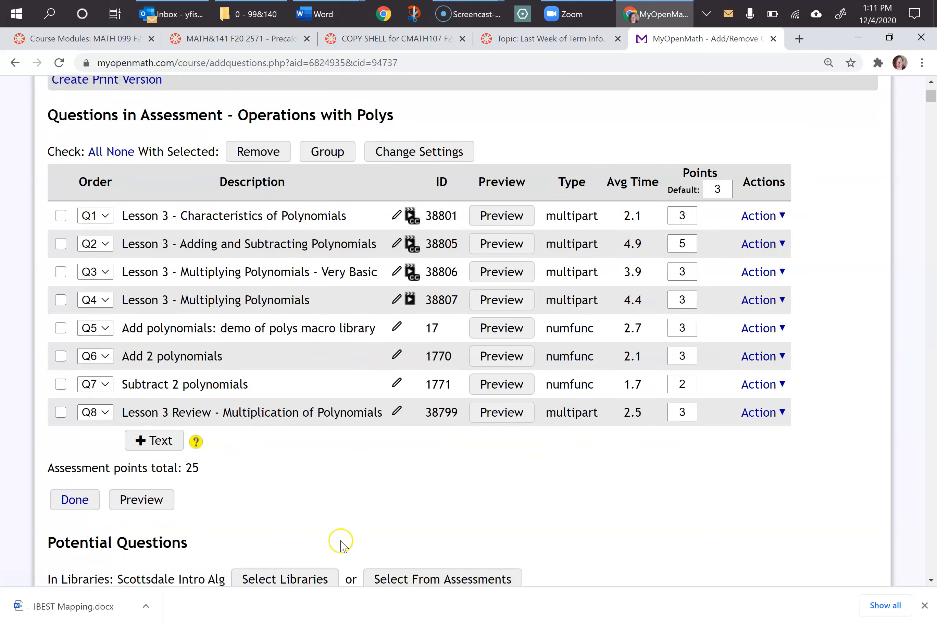
{"action": "scroll", "coordinate": [341, 547], "scroll_direction": "down", "scroll_amount": 3}
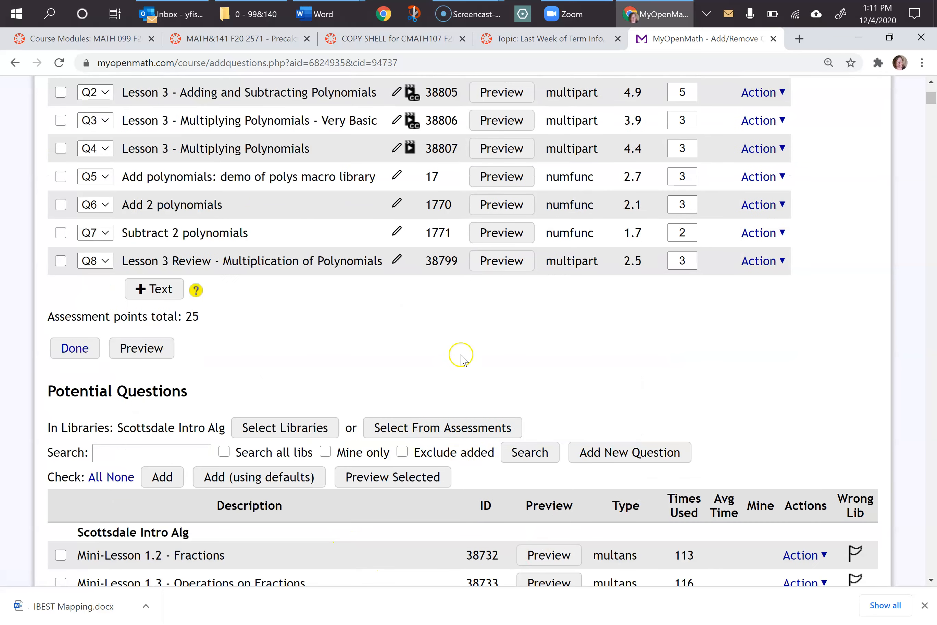
{"action": "scroll", "coordinate": [461, 358], "scroll_direction": "up", "scroll_amount": 3}
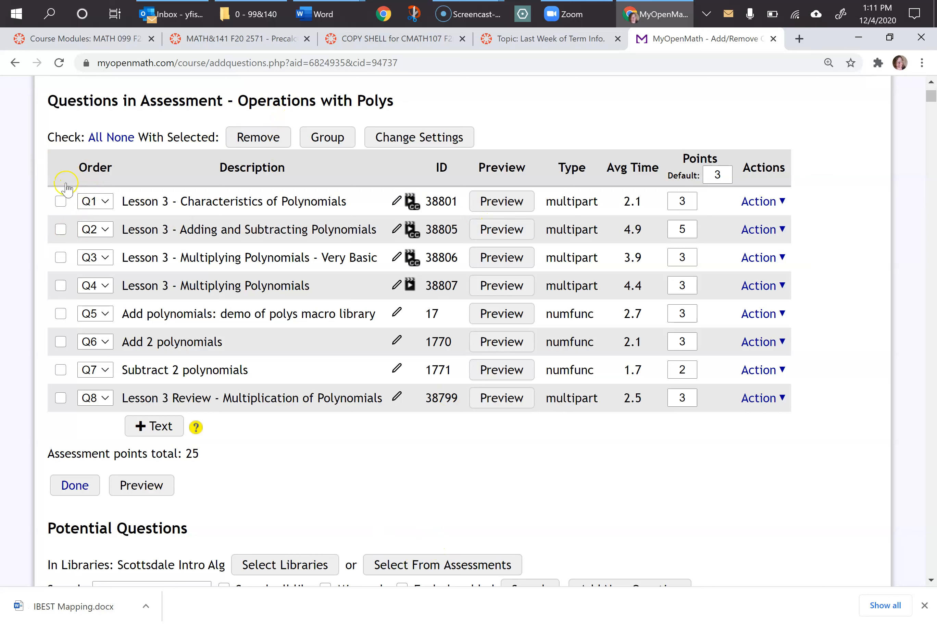
{"action": "left_click", "coordinate": [61, 229]}
{"action": "left_click", "coordinate": [328, 137]}
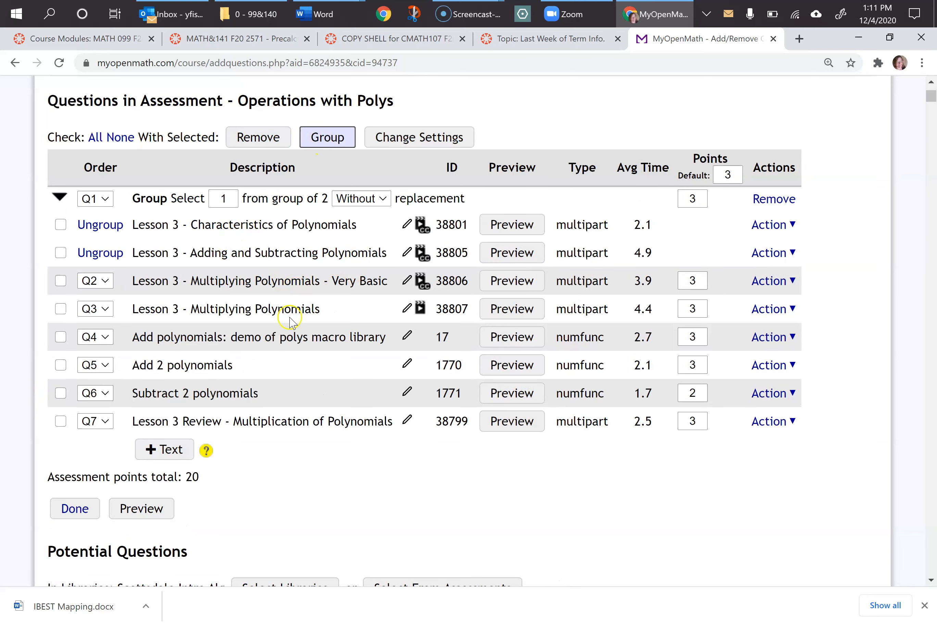
{"action": "left_click", "coordinate": [100, 225]}
- Search all libraries for potential questions matching "polynomials"
{"action": "scroll", "coordinate": [370, 452], "scroll_direction": "down", "scroll_amount": 3}
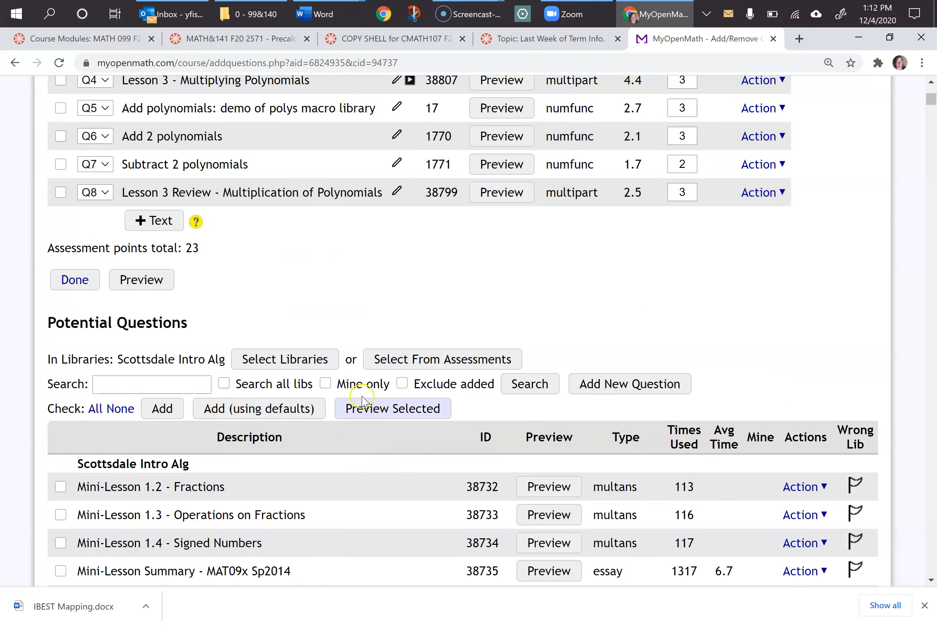
{"action": "scroll", "coordinate": [313, 484], "scroll_direction": "down", "scroll_amount": 3}
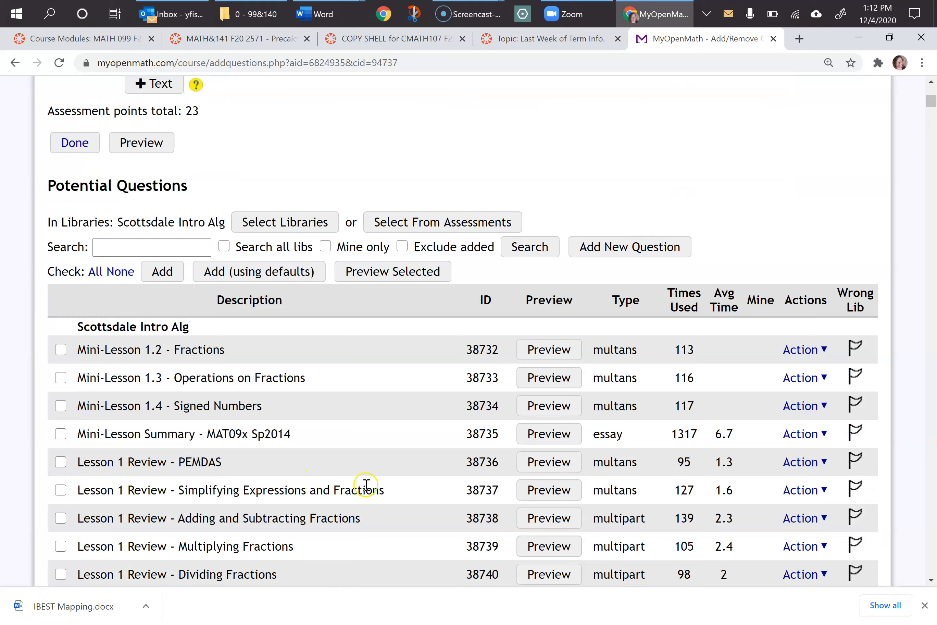
{"action": "scroll", "coordinate": [370, 439], "scroll_direction": "down", "scroll_amount": 5}
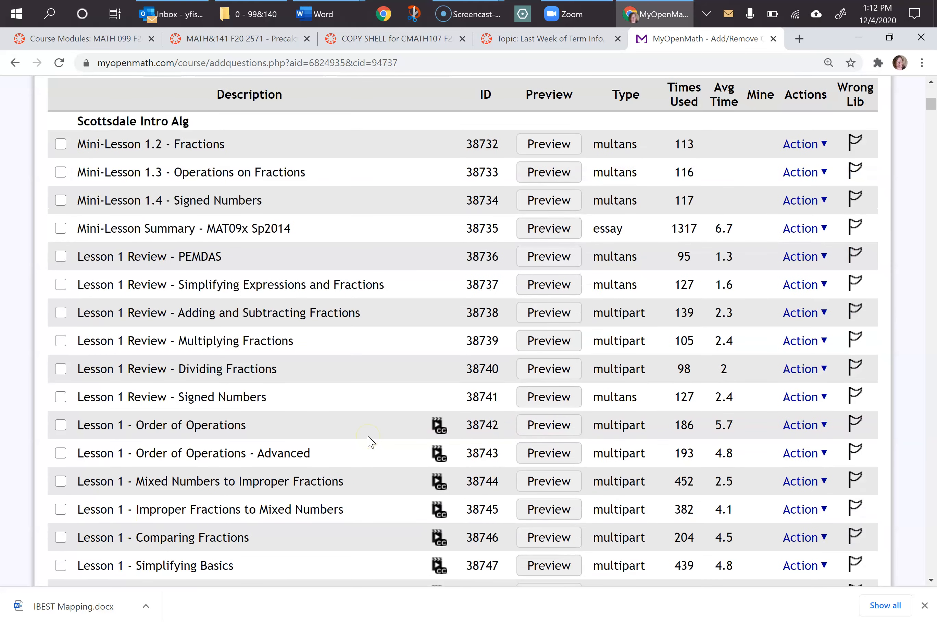
{"action": "scroll", "coordinate": [300, 274], "scroll_direction": "up", "scroll_amount": 5}
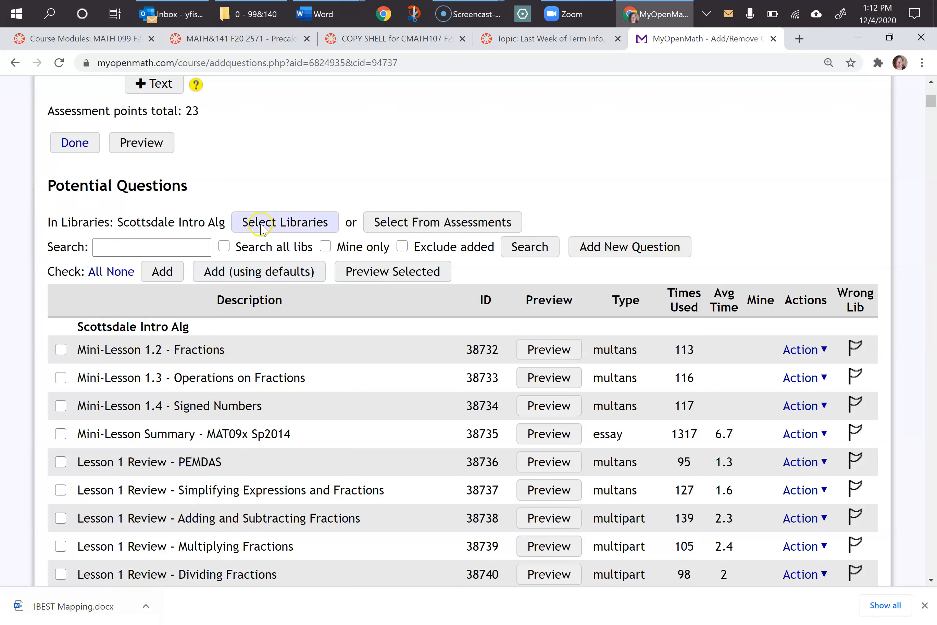
{"action": "left_click", "coordinate": [138, 244]}
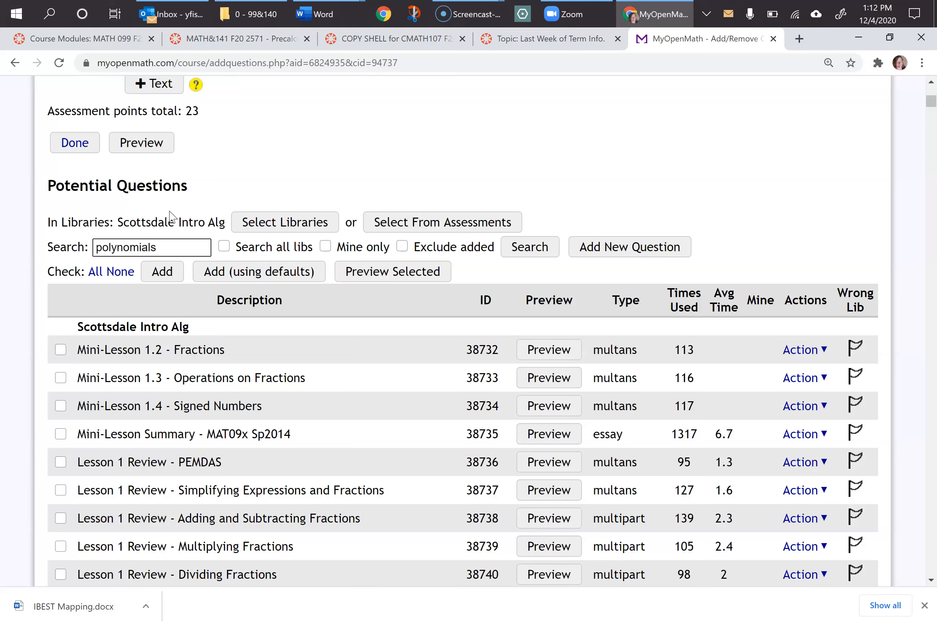
{"action": "left_click", "coordinate": [225, 247]}
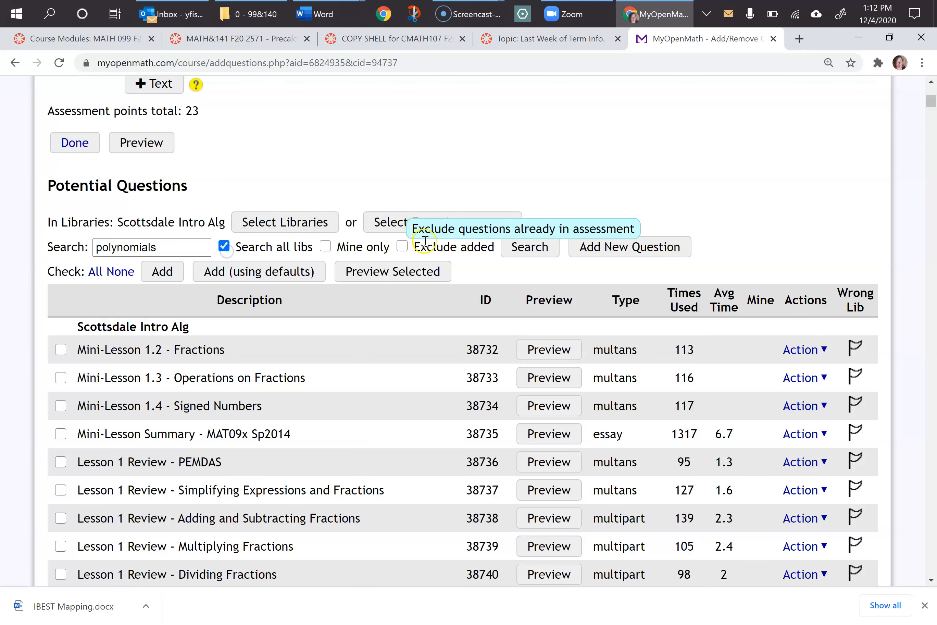
{"action": "left_click", "coordinate": [531, 247]}
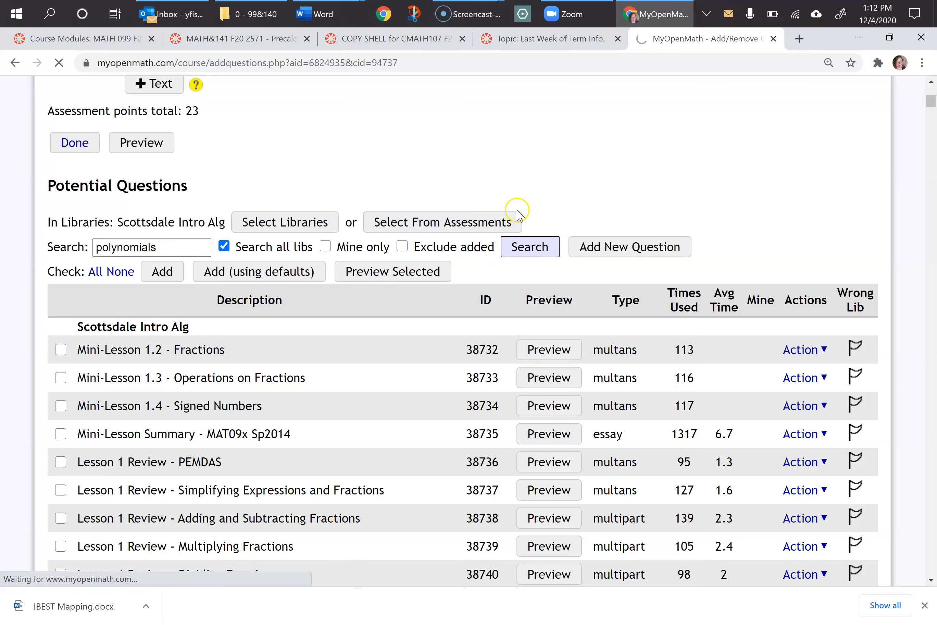
- Look through the potential questions on polynomials, including the ones that come with a video
{"action": "scroll", "coordinate": [341, 483], "scroll_direction": "down", "scroll_amount": 10}
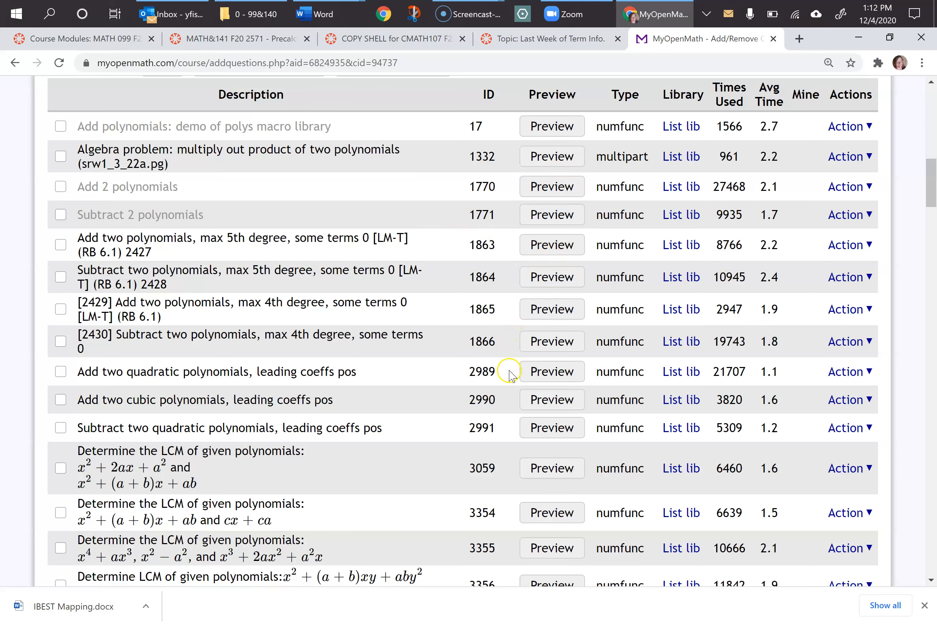
{"action": "scroll", "coordinate": [477, 409], "scroll_direction": "down", "scroll_amount": 5}
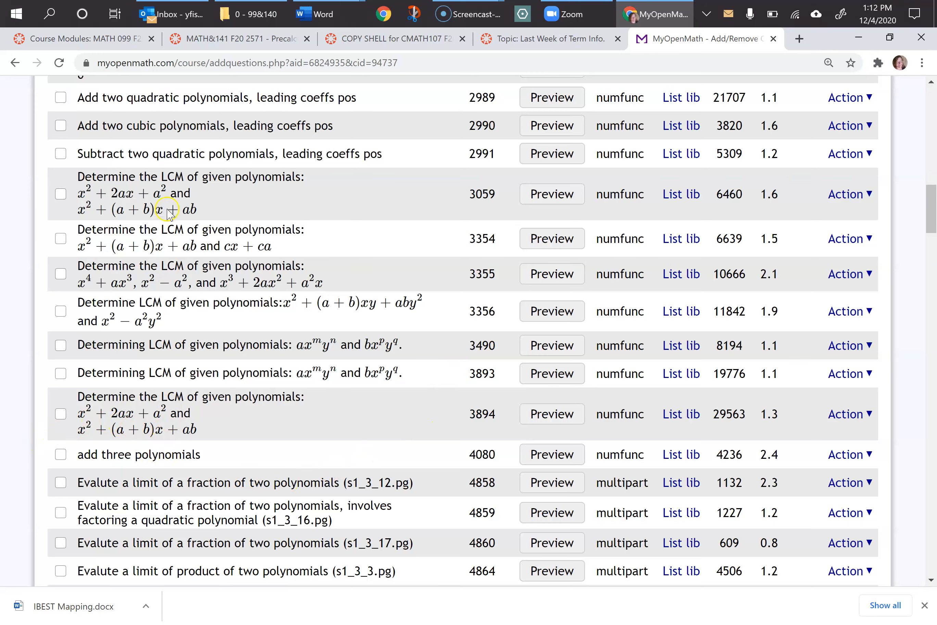
{"action": "right_click", "coordinate": [244, 250]}
{"action": "scroll", "coordinate": [121, 355], "scroll_direction": "up", "scroll_amount": 2}
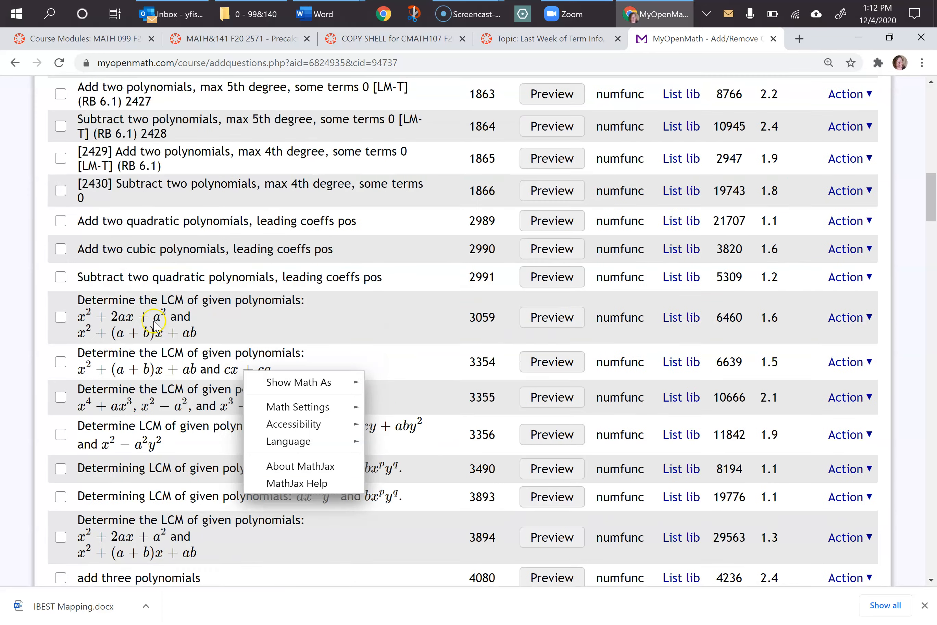
{"action": "scroll", "coordinate": [155, 322], "scroll_direction": "down", "scroll_amount": 3}
{"action": "scroll", "coordinate": [155, 321], "scroll_direction": "down", "scroll_amount": 5}
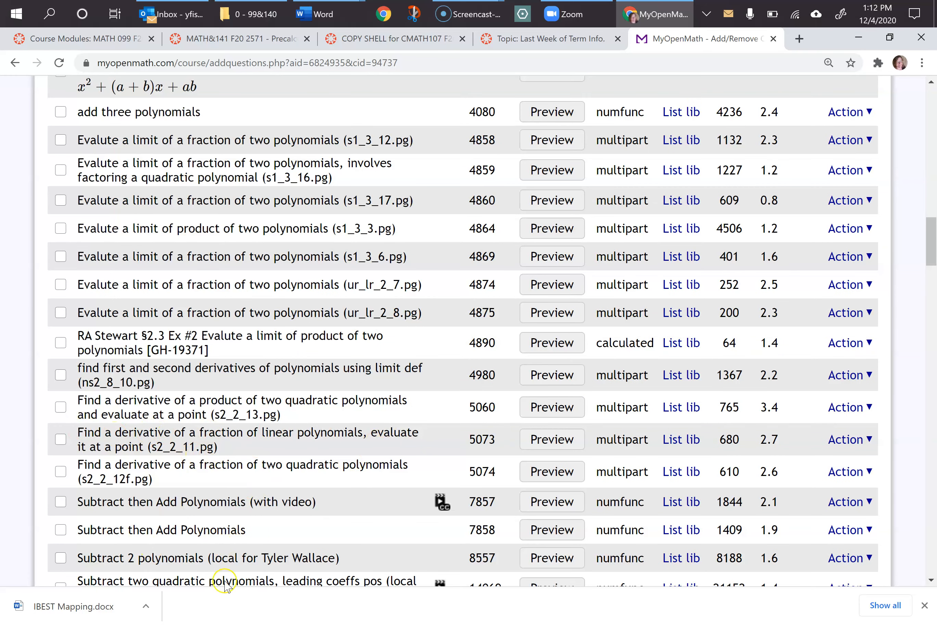
{"action": "scroll", "coordinate": [121, 512], "scroll_direction": "down", "scroll_amount": 5}
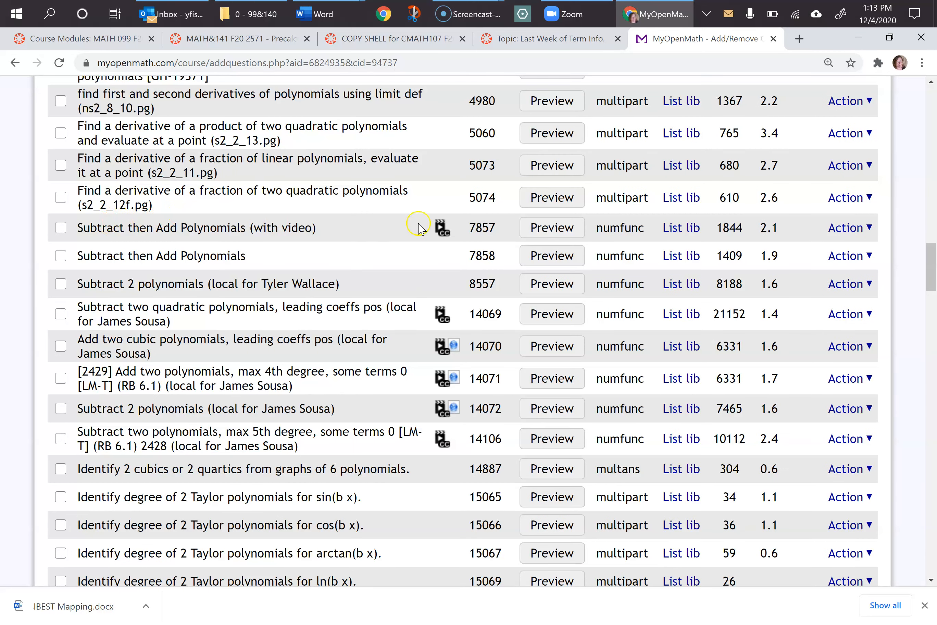
{"action": "scroll", "coordinate": [566, 227], "scroll_direction": "up", "scroll_amount": 10}
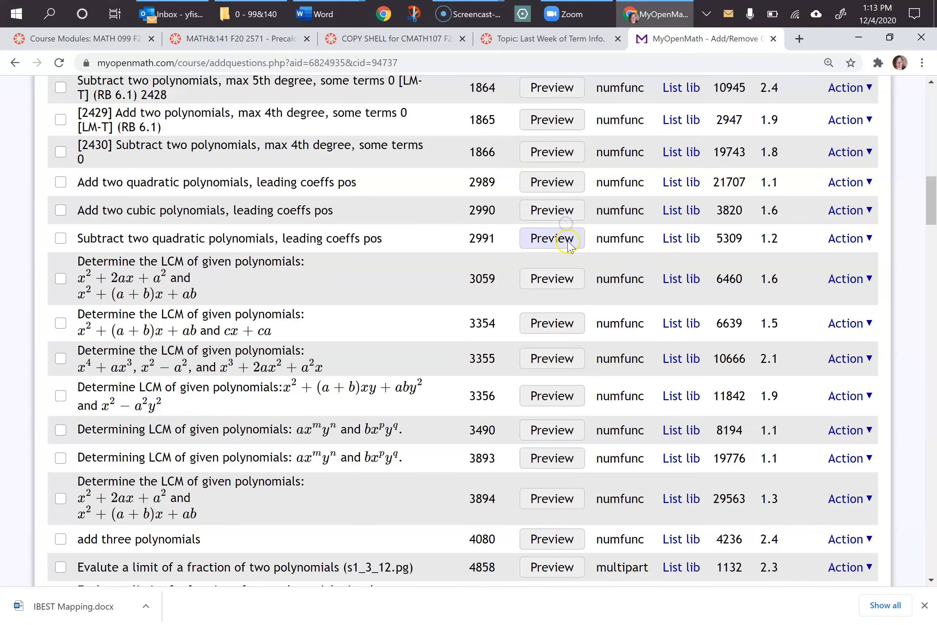
- Preview question 2991, Subtract two quadratic polynomials, mark it for use, and add it to the assessment using the defaults
{"action": "left_click", "coordinate": [549, 238]}
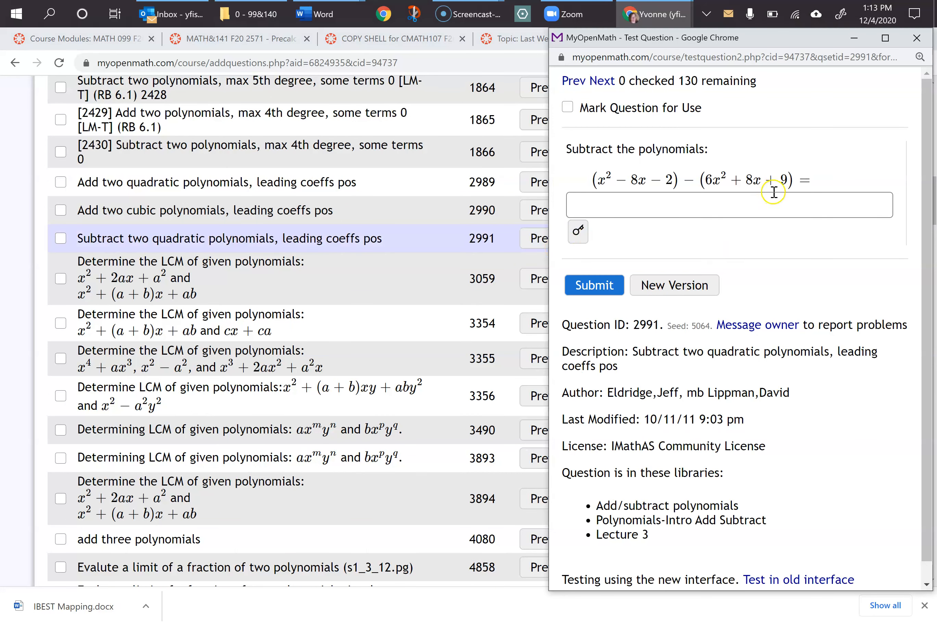
{"action": "left_click", "coordinate": [569, 108]}
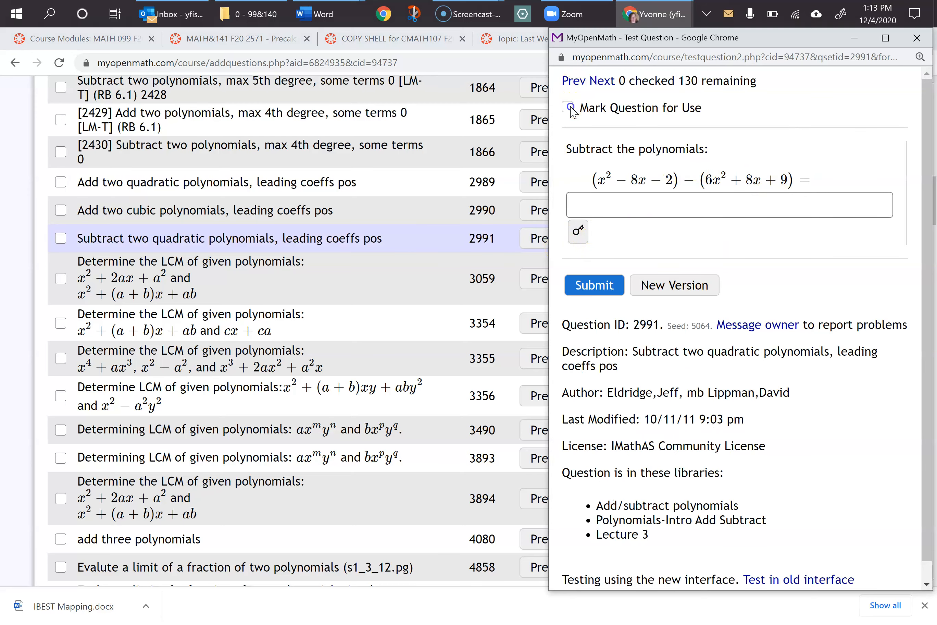
{"action": "left_click", "coordinate": [913, 39]}
{"action": "scroll", "coordinate": [283, 235], "scroll_direction": "up", "scroll_amount": 6}
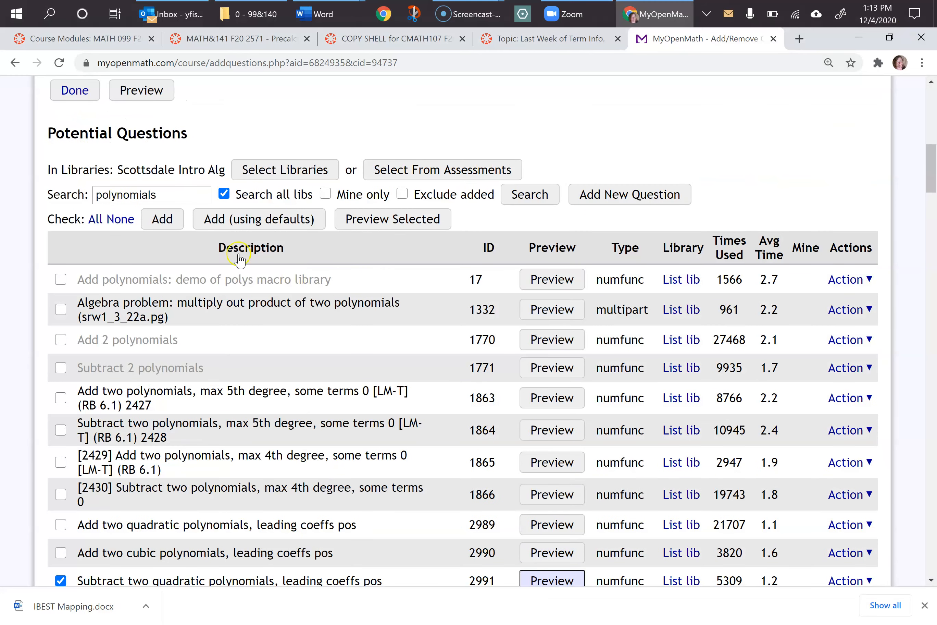
{"action": "left_click", "coordinate": [268, 224]}
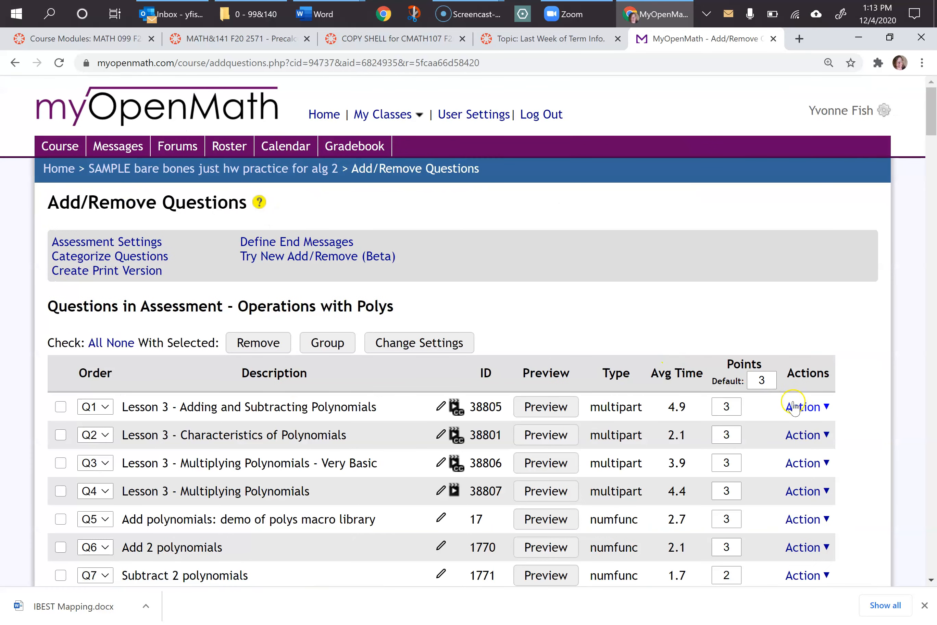
- Set the newly added Subtract two quadratic polynomials question to 2 points
{"action": "scroll", "coordinate": [792, 401], "scroll_direction": "down", "scroll_amount": 4}
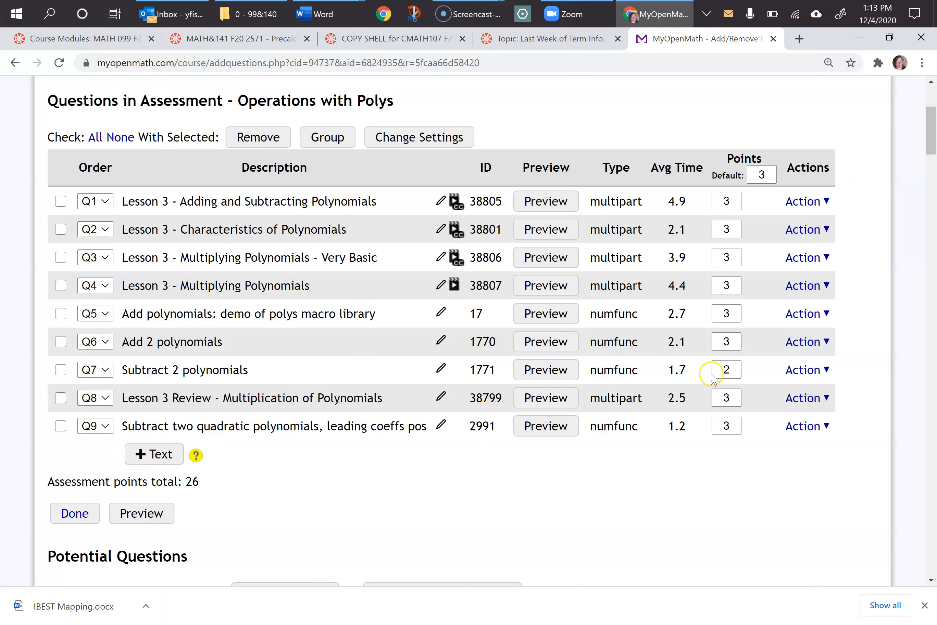
{"action": "left_click", "coordinate": [730, 425]}
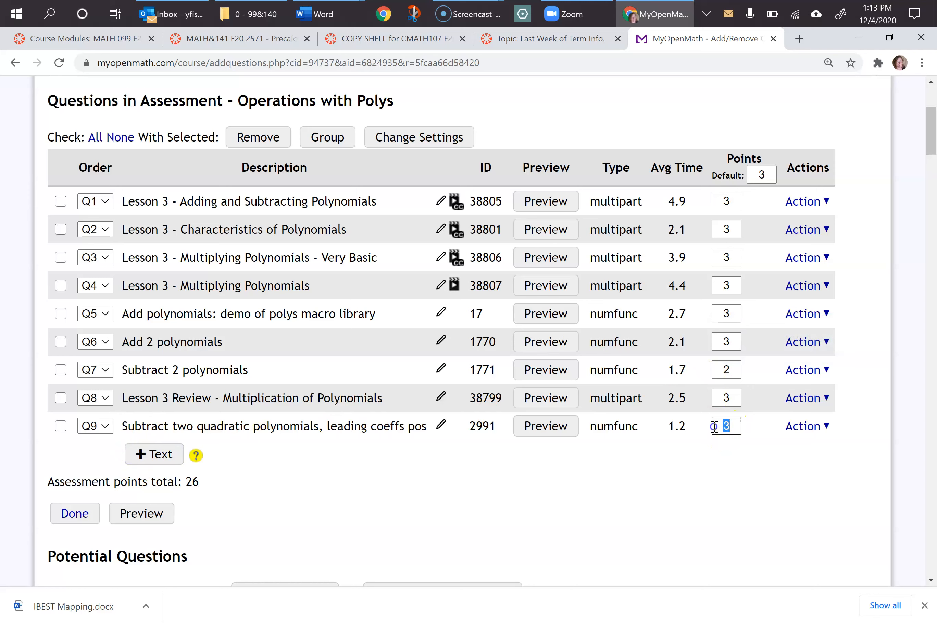
{"action": "type", "text": "2"}
{"action": "left_click", "coordinate": [413, 474]}
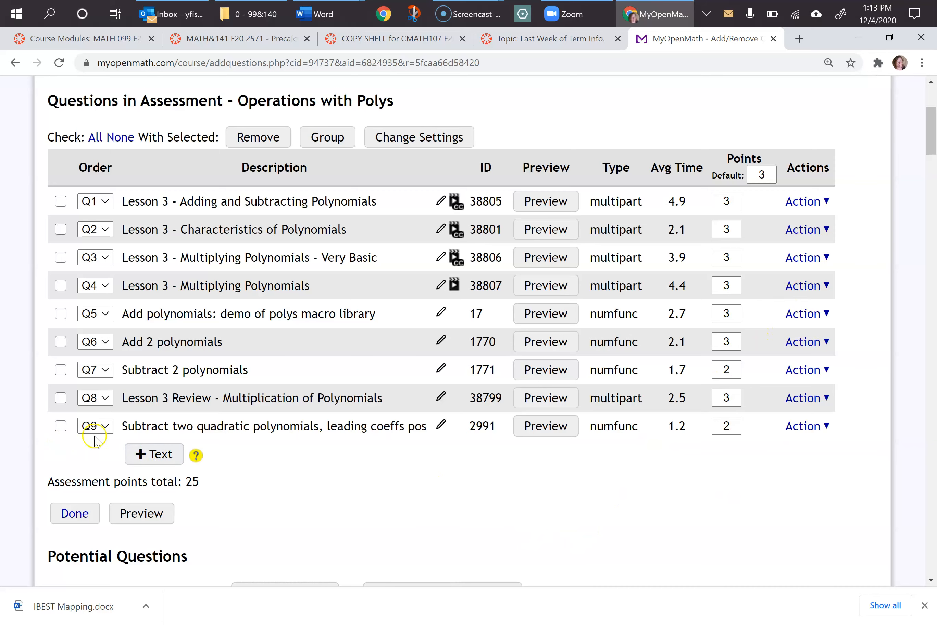
- Select question 14069, the Subtract two quadratic polynomials version with a video, among the potential questions and preview it
{"action": "scroll", "coordinate": [473, 487], "scroll_direction": "down", "scroll_amount": 12}
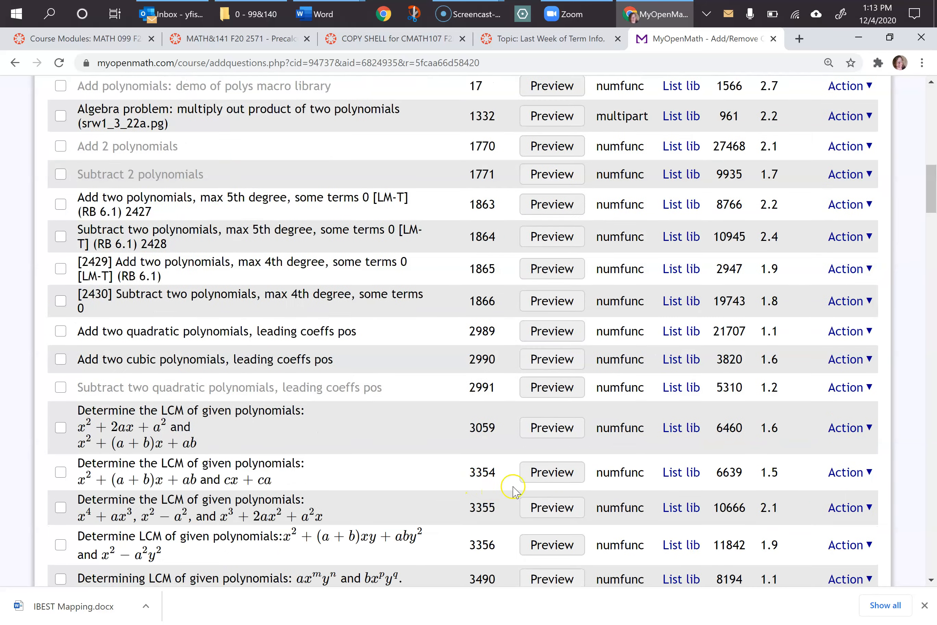
{"action": "scroll", "coordinate": [589, 328], "scroll_direction": "down", "scroll_amount": 10}
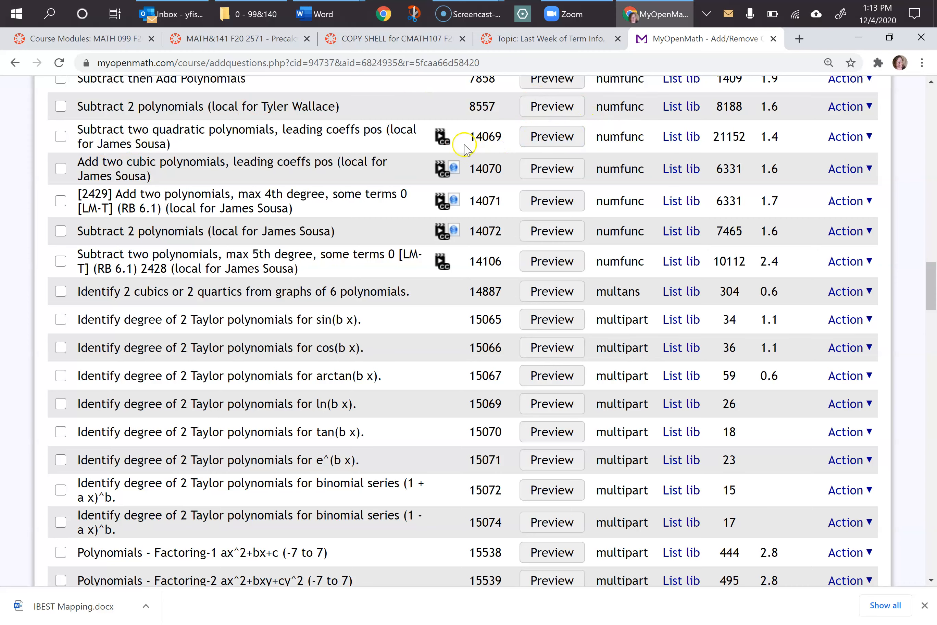
{"action": "left_click", "coordinate": [62, 137]}
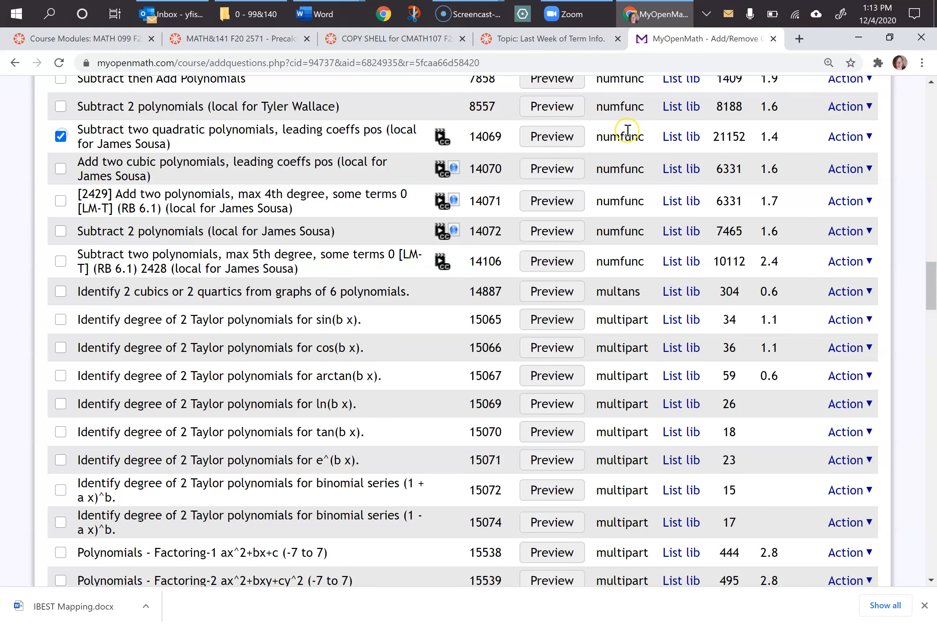
{"action": "left_click", "coordinate": [552, 137]}
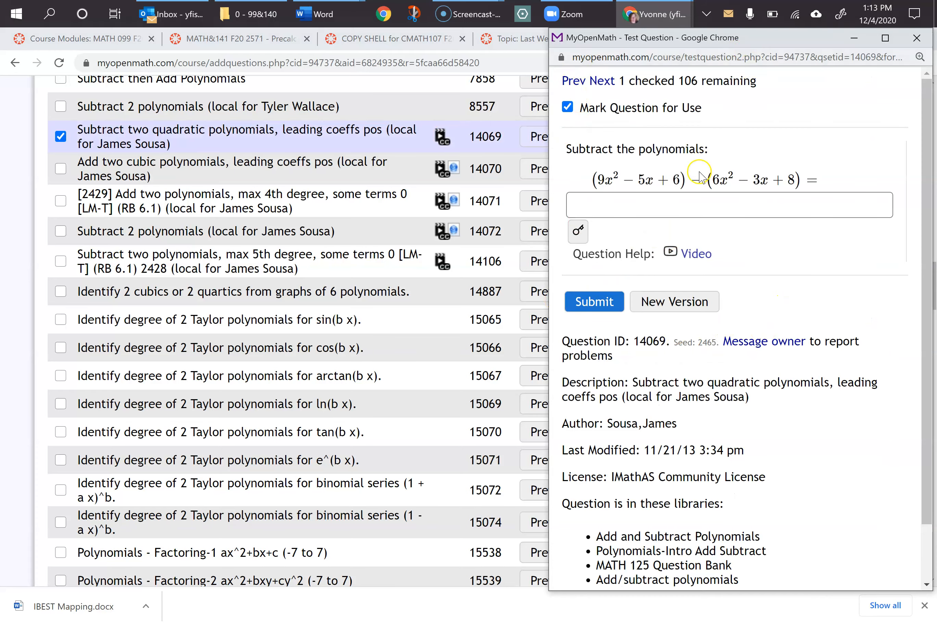
{"action": "left_click", "coordinate": [917, 38]}
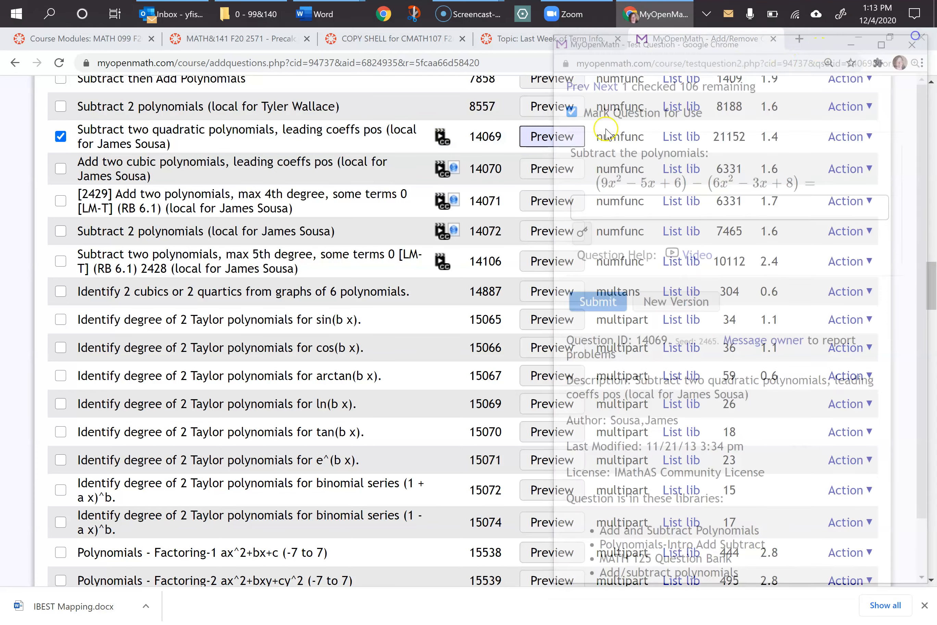
- Add the selected question 14069, Subtract two quadratic polynomials, to the assessment using the defaults
{"action": "scroll", "coordinate": [464, 248], "scroll_direction": "up", "scroll_amount": 20}
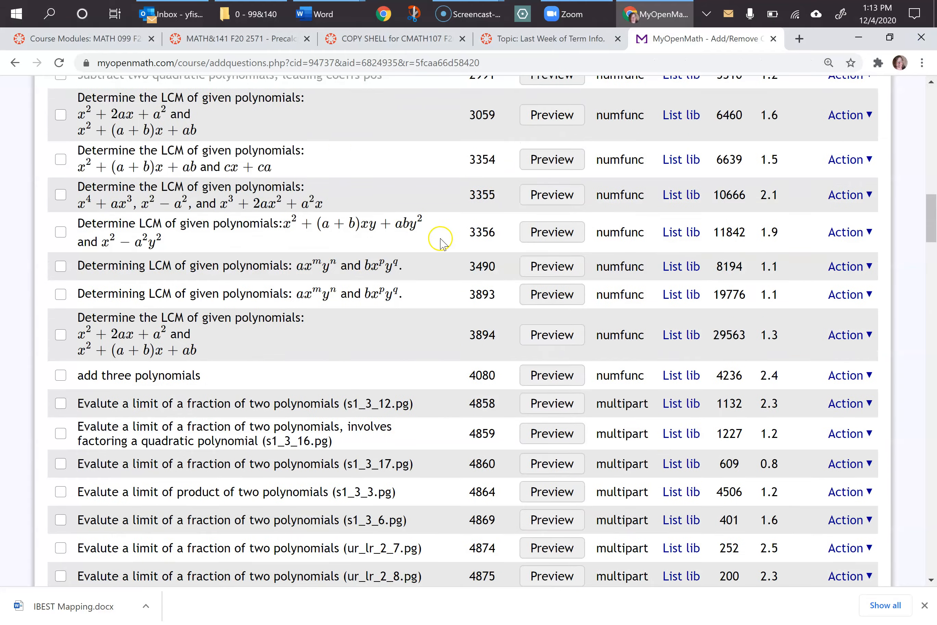
{"action": "scroll", "coordinate": [441, 241], "scroll_direction": "up", "scroll_amount": 8}
{"action": "left_click", "coordinate": [257, 94]}
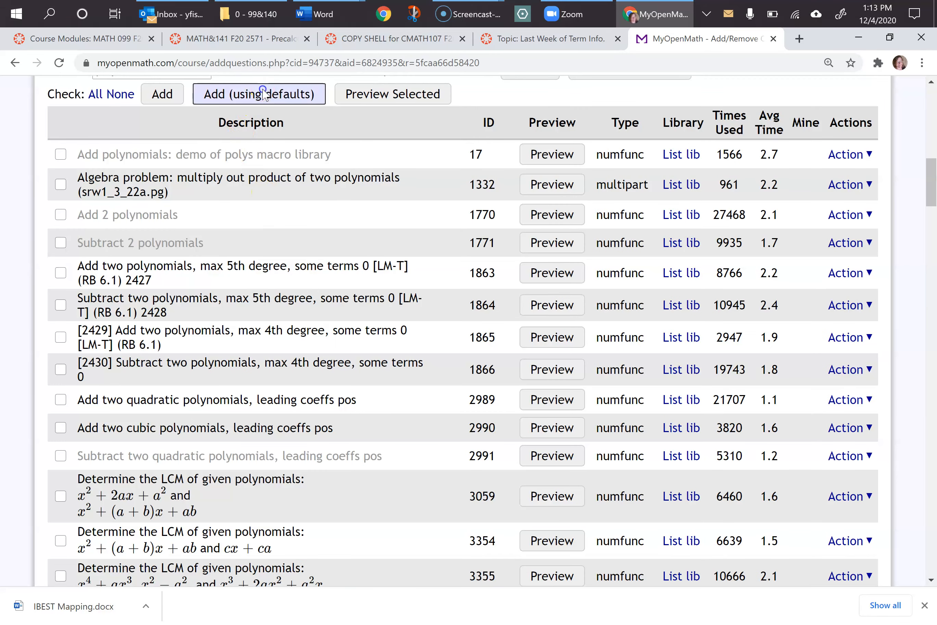
{"action": "scroll", "coordinate": [611, 328], "scroll_direction": "down", "scroll_amount": 10}
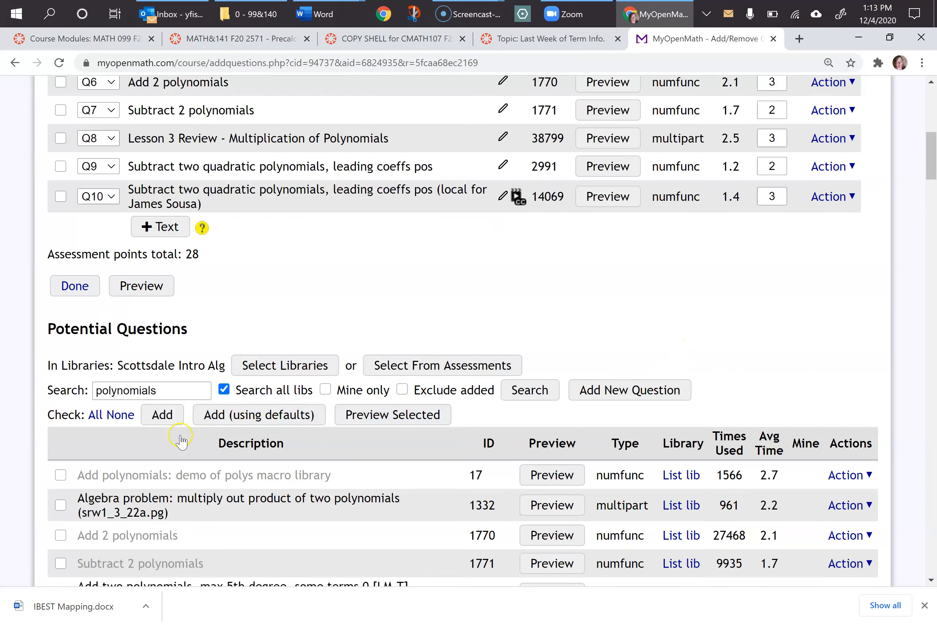
- Look at the actions available for the assessment question Subtract 2 polynomials, and close the list without choosing any
{"action": "right_click", "coordinate": [801, 187]}
{"action": "left_click", "coordinate": [378, 240]}
{"action": "left_click", "coordinate": [852, 110]}
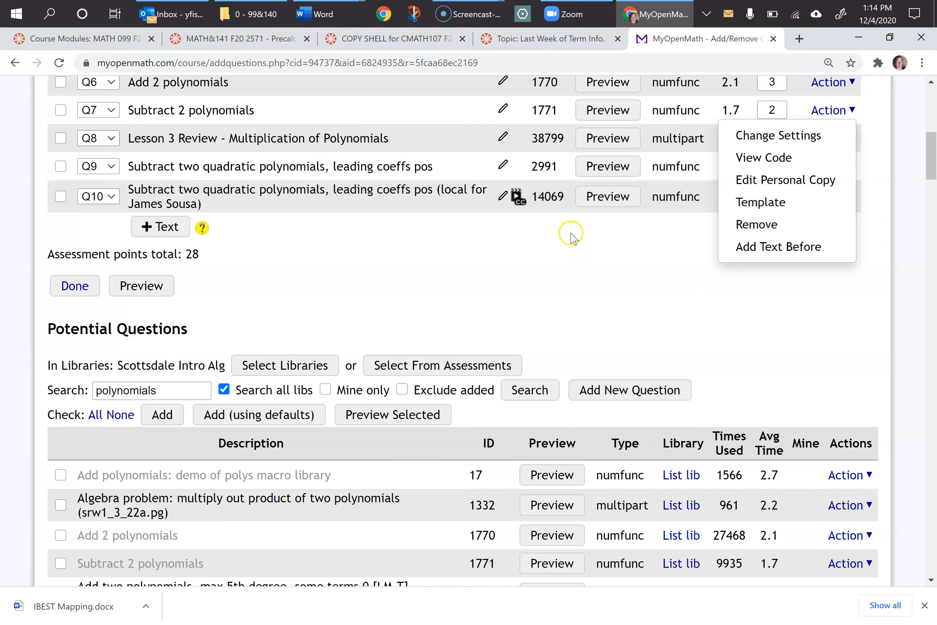
{"action": "left_click", "coordinate": [577, 321]}
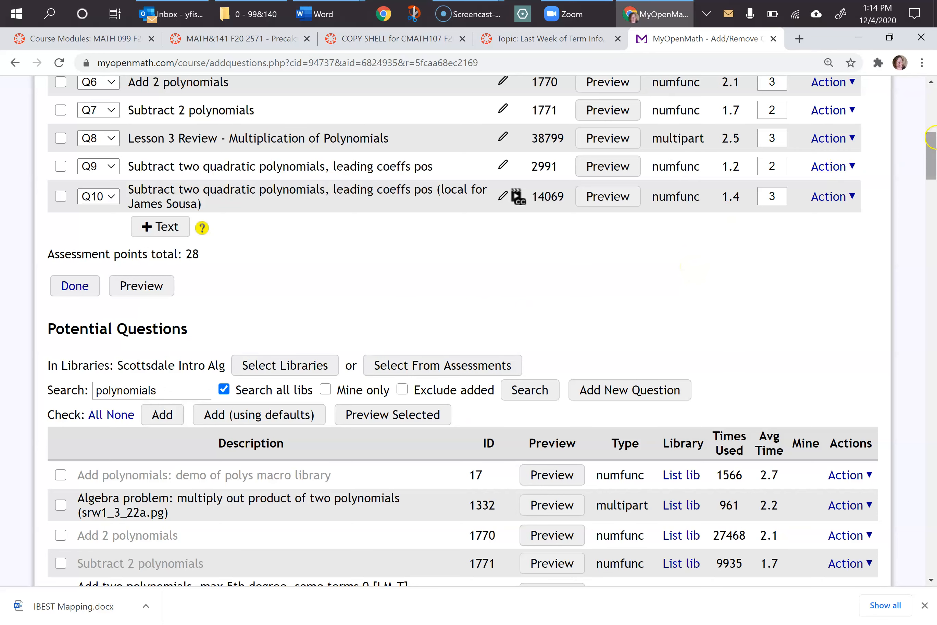
- Review the full question list of the Operations with Polys assessment and finish editing its questions
{"action": "left_click_drag", "start_coordinate": [932, 157], "coordinate": [932, 111]}
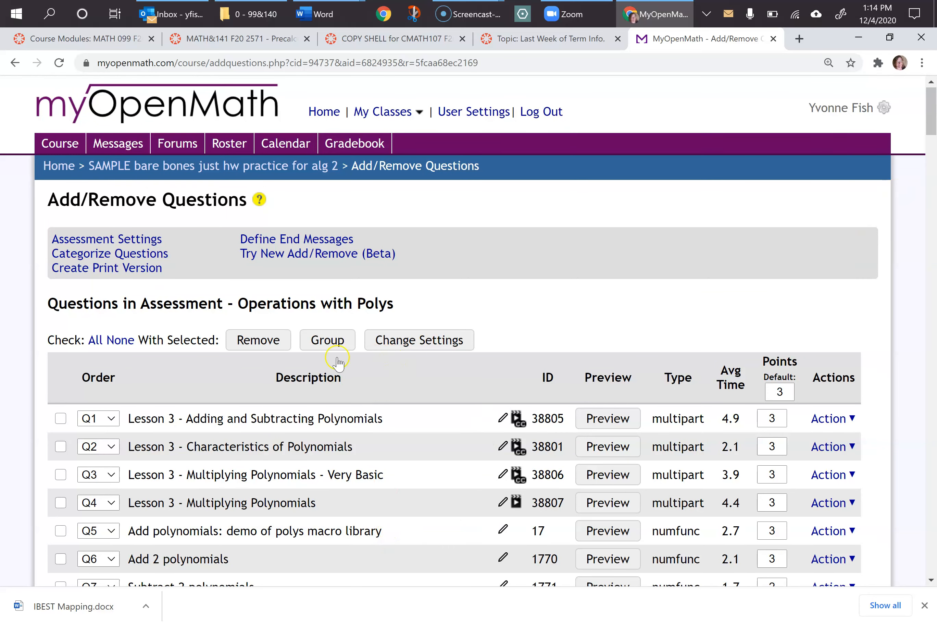
{"action": "scroll", "coordinate": [325, 318], "scroll_direction": "down", "scroll_amount": 3}
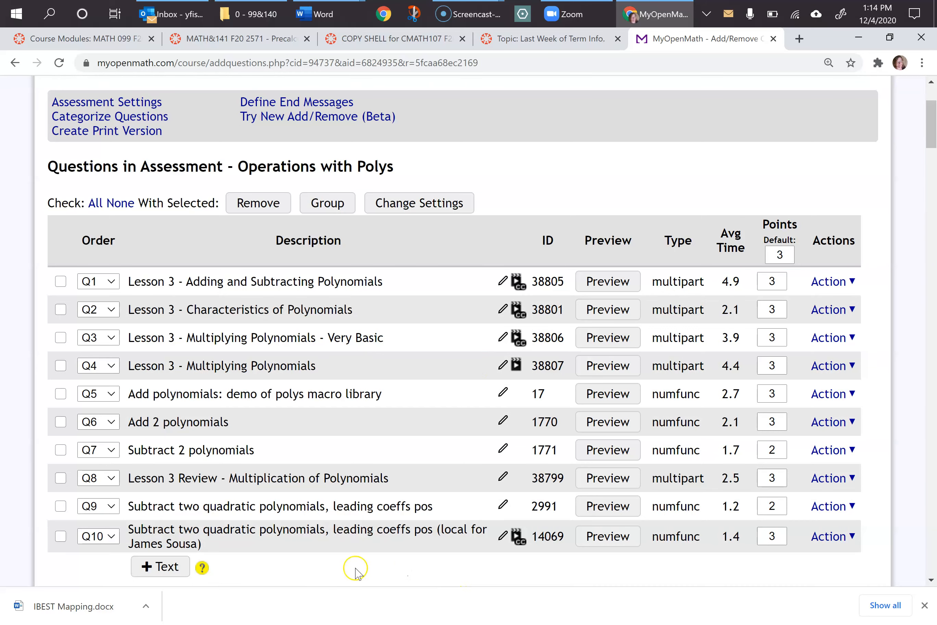
{"action": "scroll", "coordinate": [355, 573], "scroll_direction": "down", "scroll_amount": 6}
{"action": "left_click", "coordinate": [78, 353]}
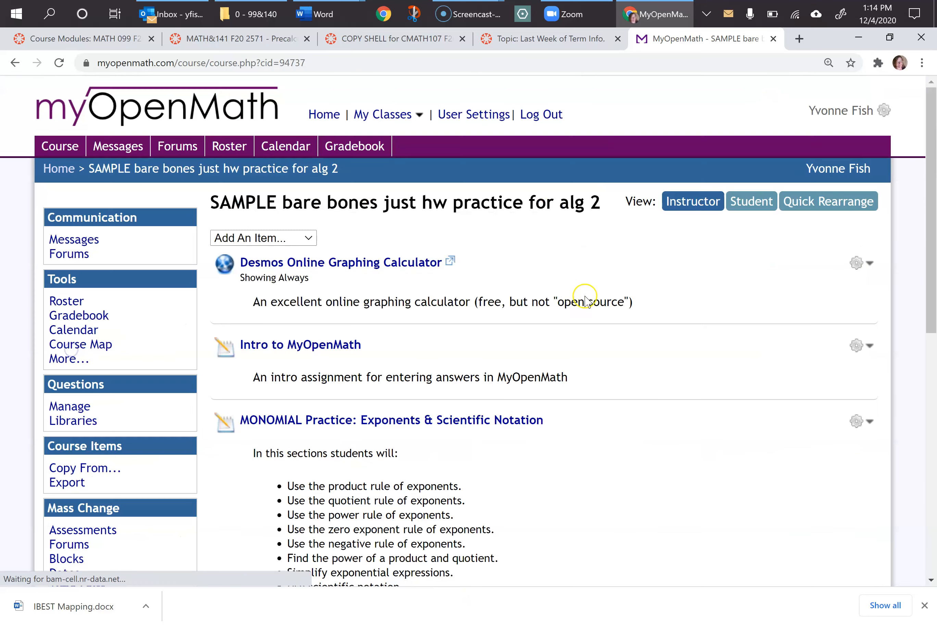
- Open the Operations with Polys assessment from the course page as a teacher preview
{"action": "scroll", "coordinate": [588, 410], "scroll_direction": "down", "scroll_amount": 10}
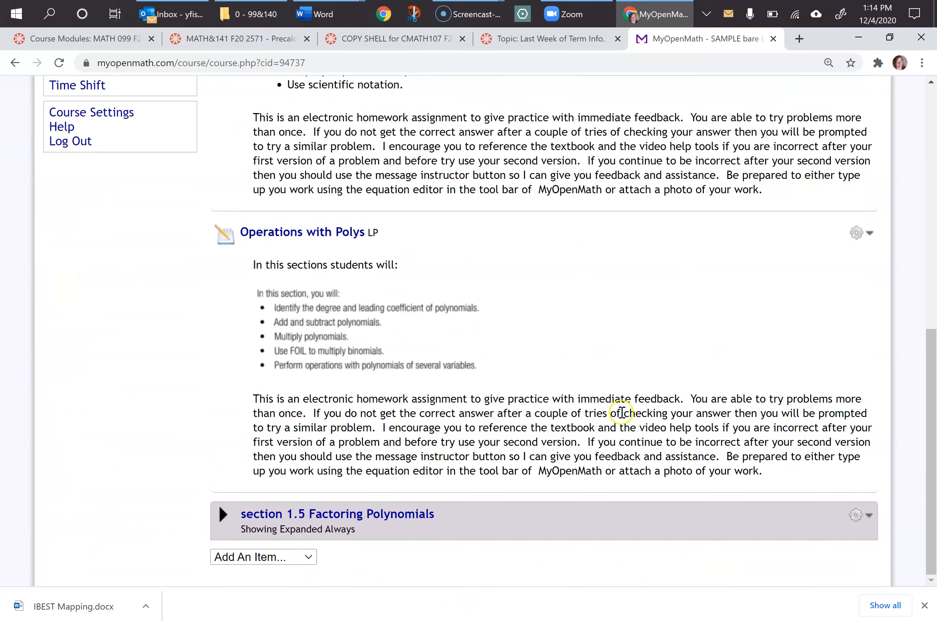
{"action": "left_click", "coordinate": [308, 232]}
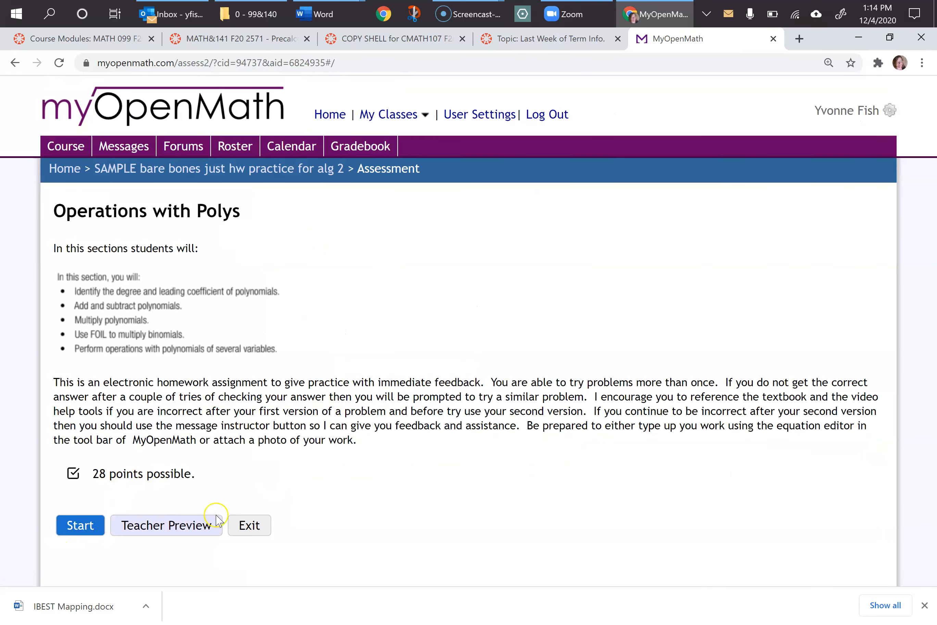
{"action": "left_click", "coordinate": [184, 531]}
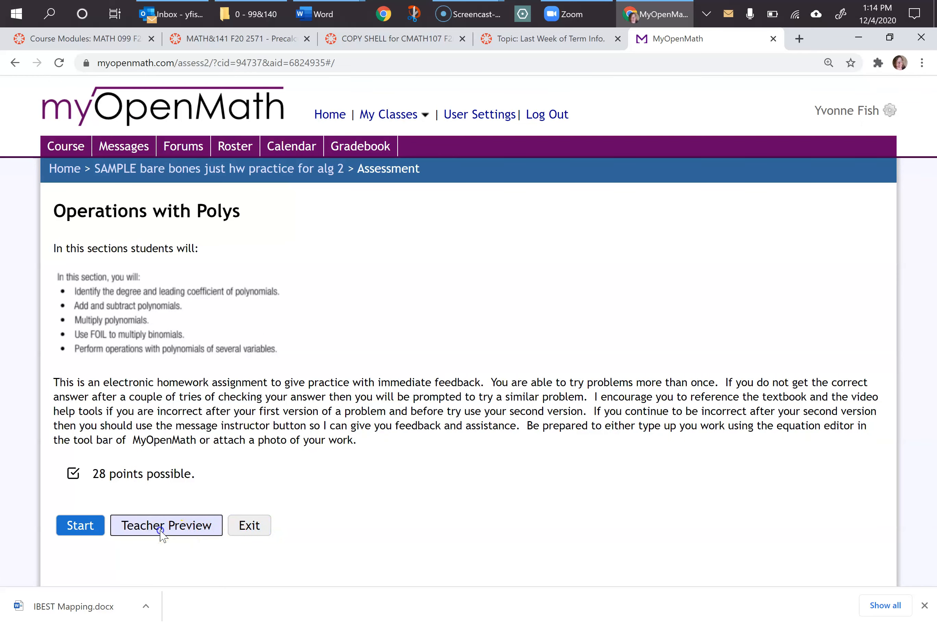
- Examine the Basic, Funcs and Trig symbol sets of the equation editor for the first answer of Question 1
{"action": "scroll", "coordinate": [641, 358], "scroll_direction": "down", "scroll_amount": 5}
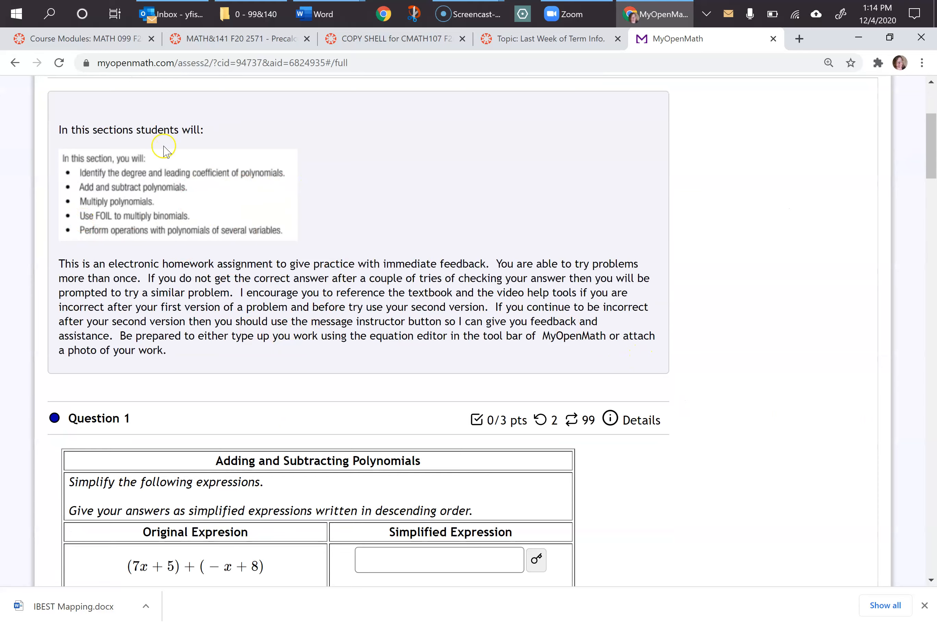
{"action": "scroll", "coordinate": [707, 363], "scroll_direction": "down", "scroll_amount": 8}
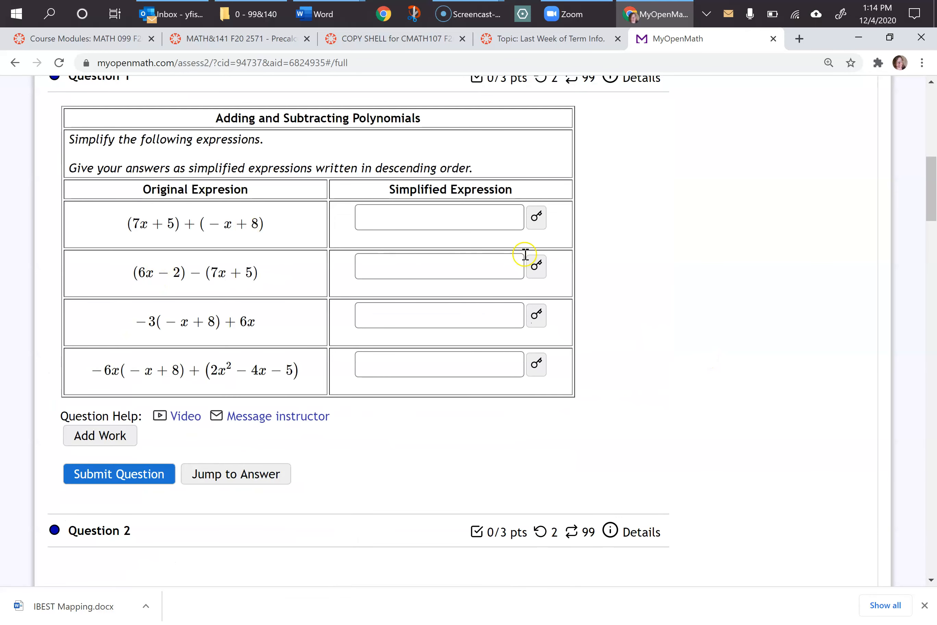
{"action": "left_click", "coordinate": [401, 223]}
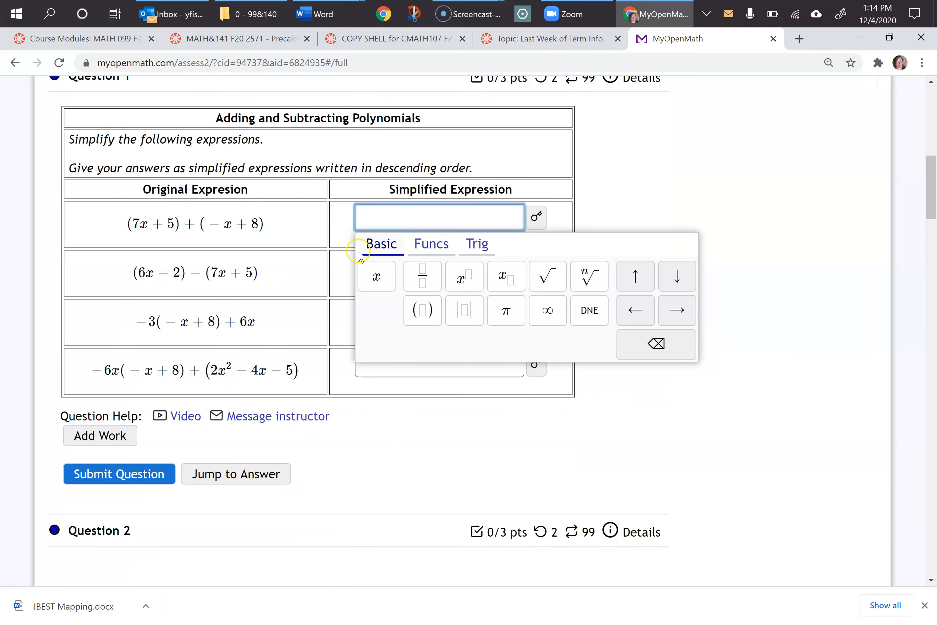
{"action": "left_click", "coordinate": [430, 244]}
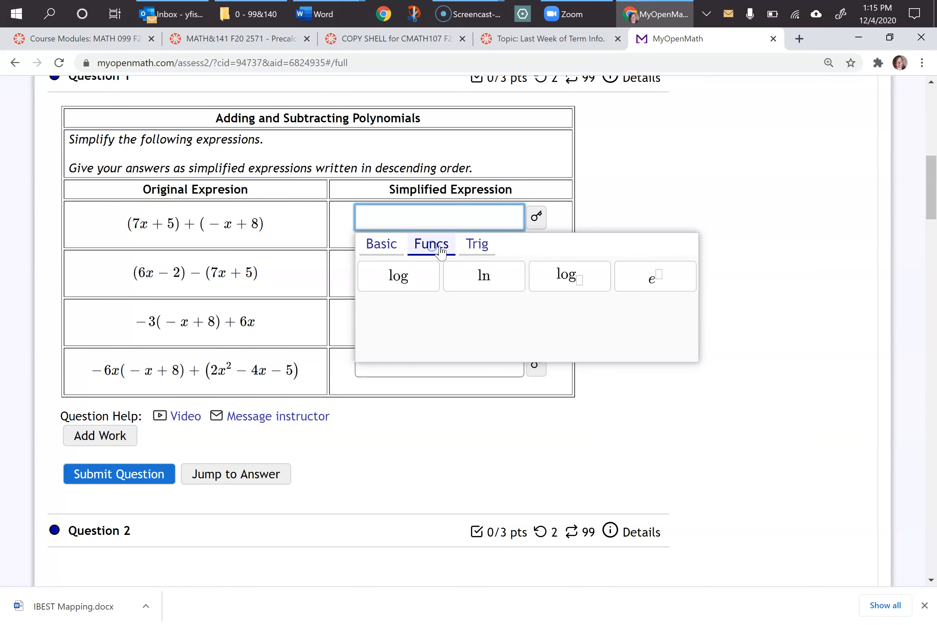
{"action": "left_click", "coordinate": [478, 246]}
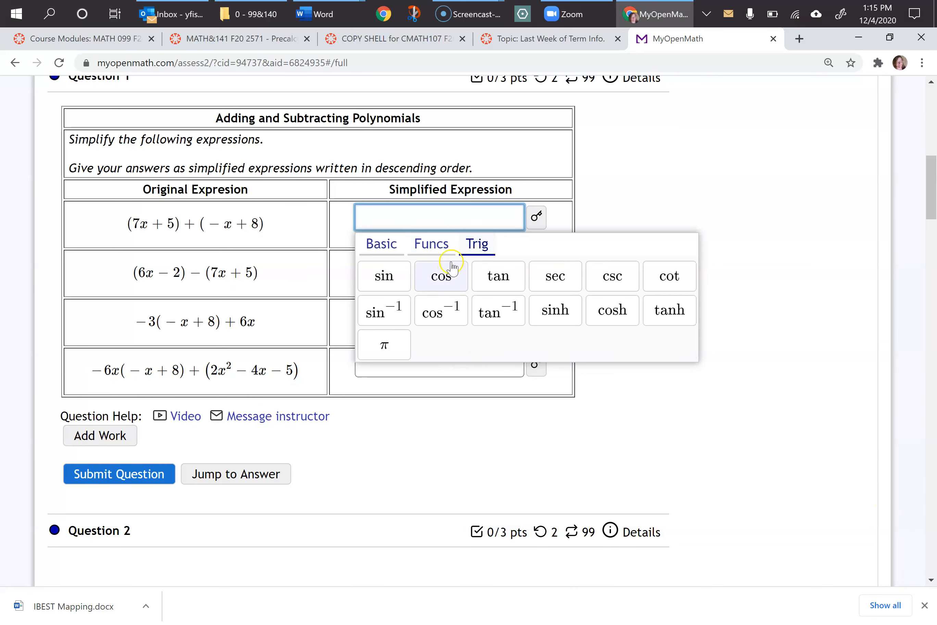
{"action": "left_click", "coordinate": [379, 246]}
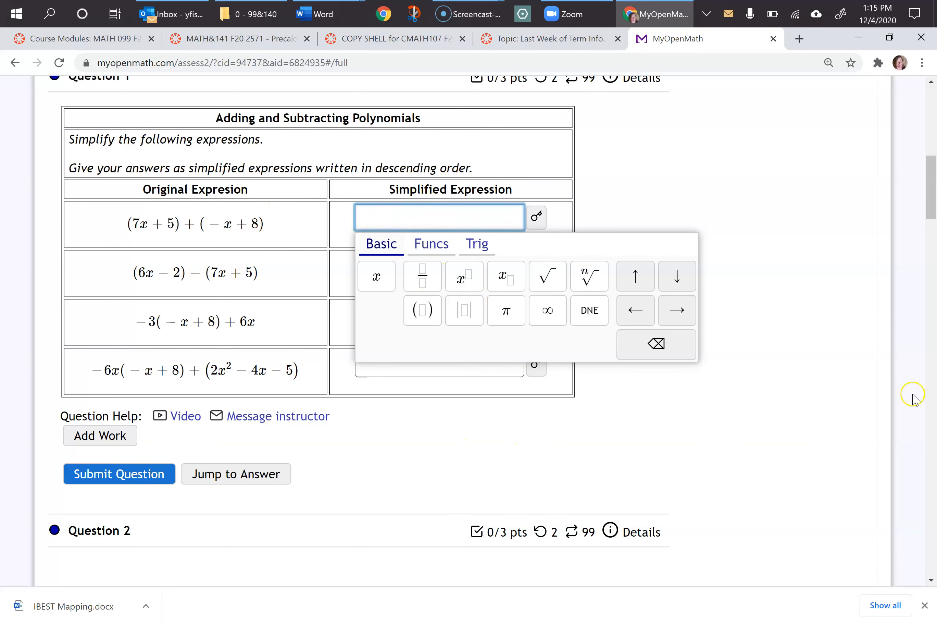
{"action": "left_click", "coordinate": [771, 415]}
- Check the leading coefficient entry and the name choices for the polynomial x + 5 in Question 2
{"action": "scroll", "coordinate": [669, 445], "scroll_direction": "down", "scroll_amount": 5}
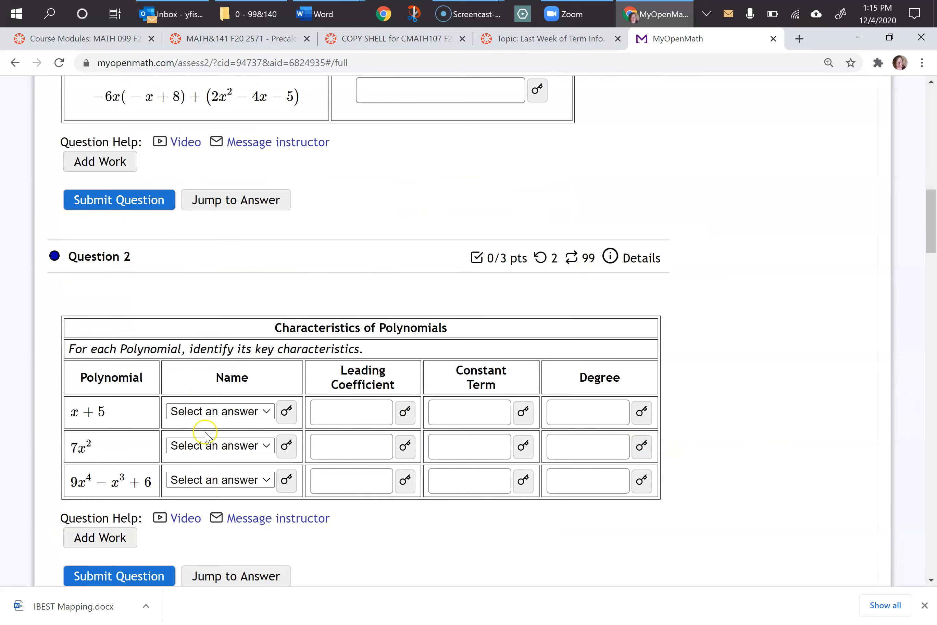
{"action": "left_click", "coordinate": [335, 411]}
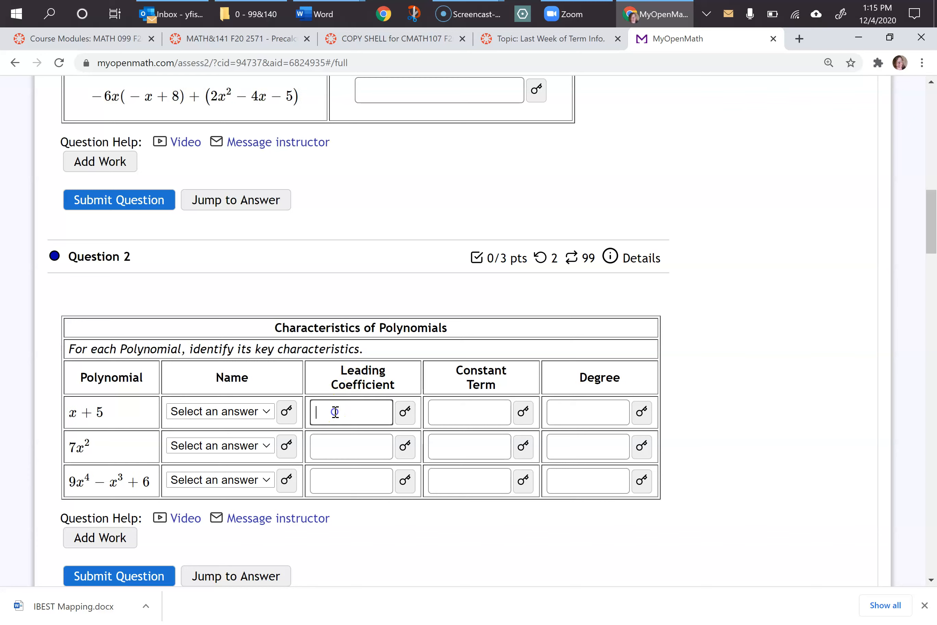
{"action": "left_click", "coordinate": [266, 411]}
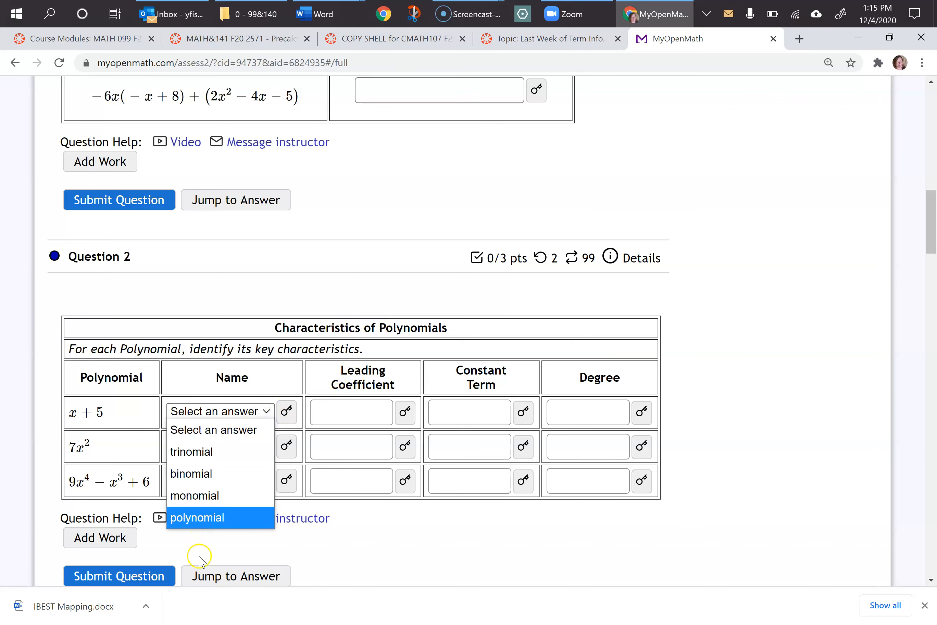
{"action": "left_click", "coordinate": [746, 386]}
- View the message-to-instructor form for Question 2 and return to the assessment preview without sending anything
{"action": "scroll", "coordinate": [743, 389], "scroll_direction": "down", "scroll_amount": 6}
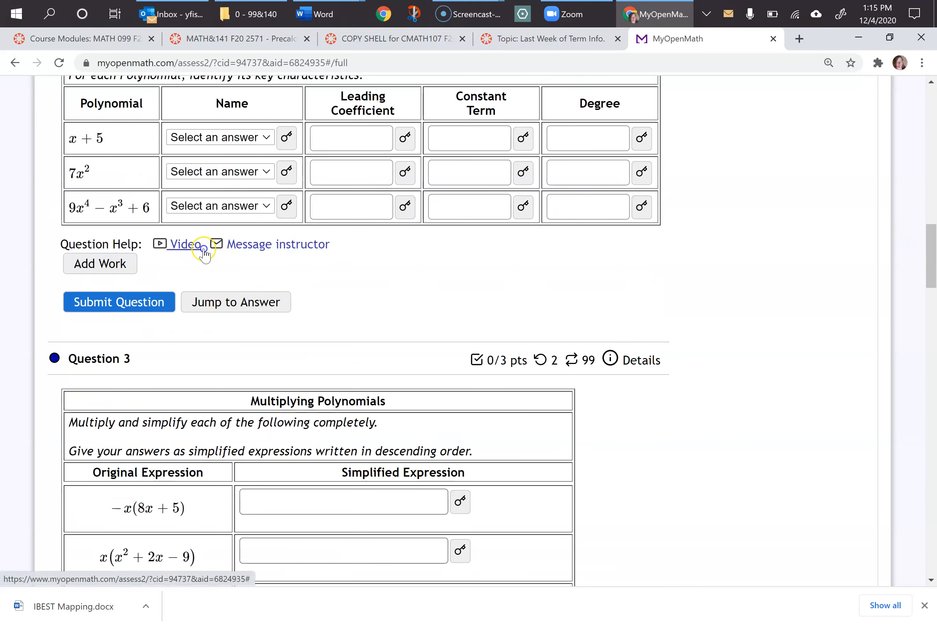
{"action": "left_click", "coordinate": [274, 247]}
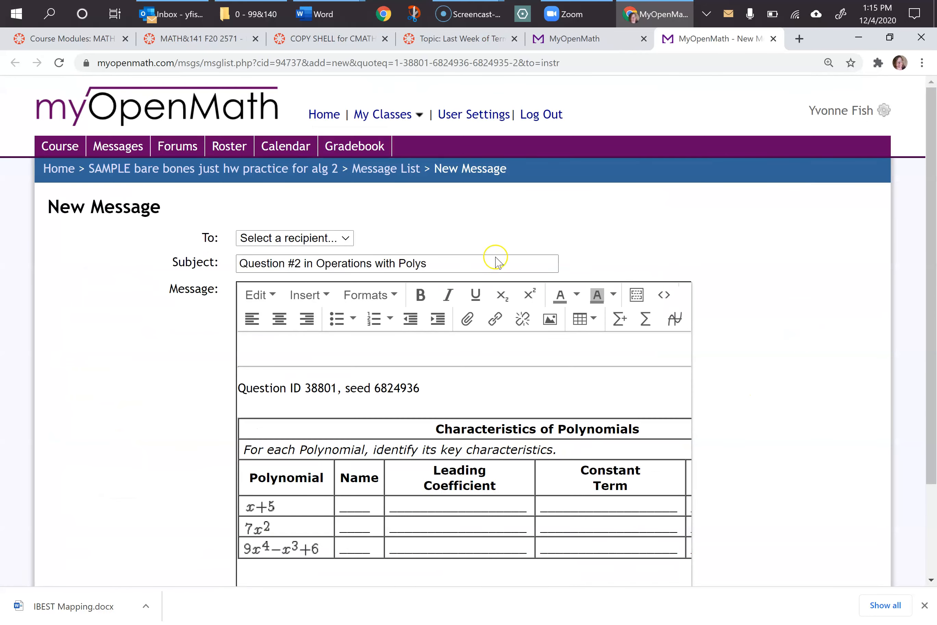
{"action": "scroll", "coordinate": [400, 232], "scroll_direction": "down", "scroll_amount": 3}
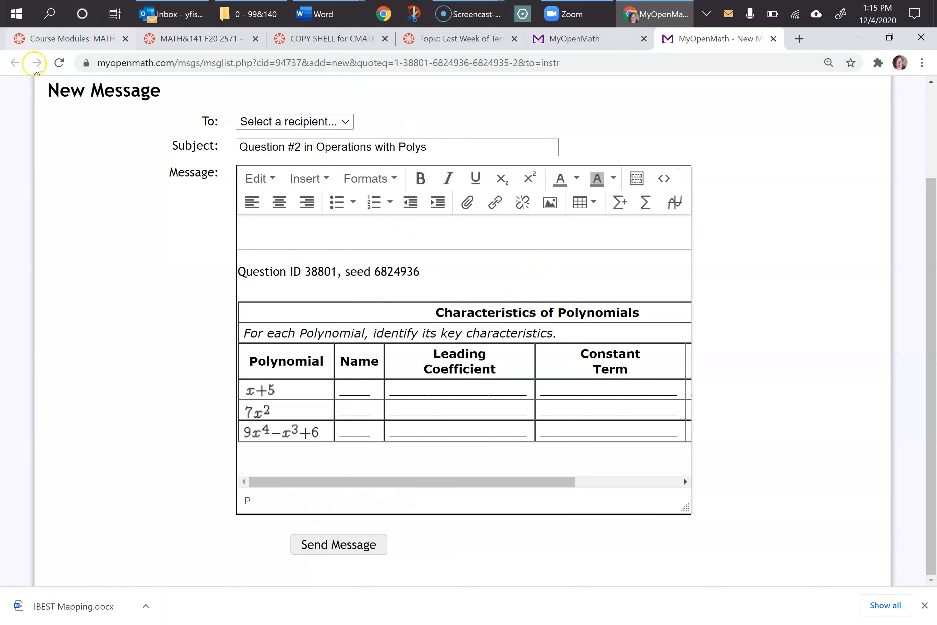
{"action": "left_click", "coordinate": [603, 41]}
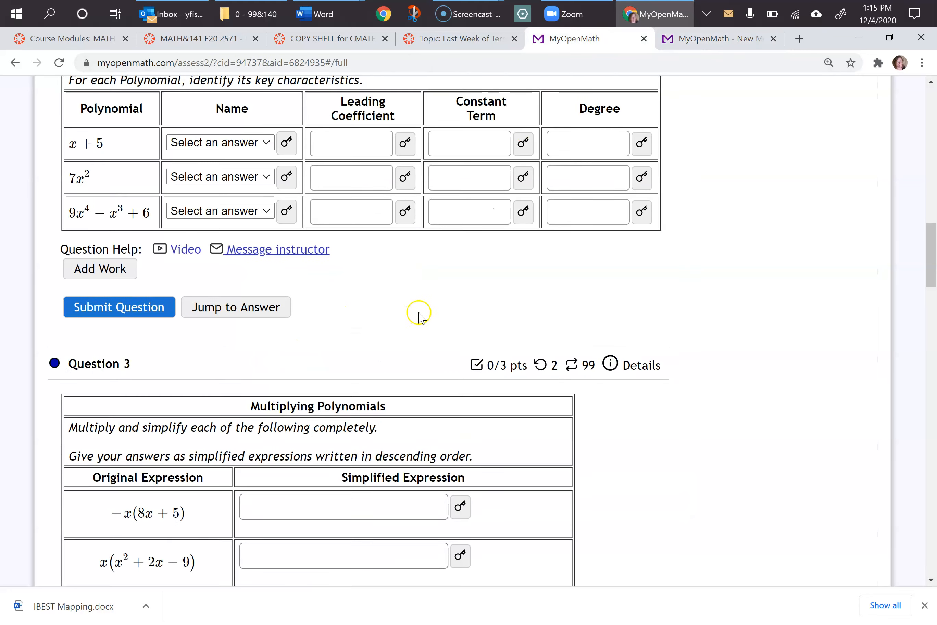
- Look through the remaining preview questions from Question 3 to Question 10
{"action": "scroll", "coordinate": [423, 316], "scroll_direction": "down", "scroll_amount": 12}
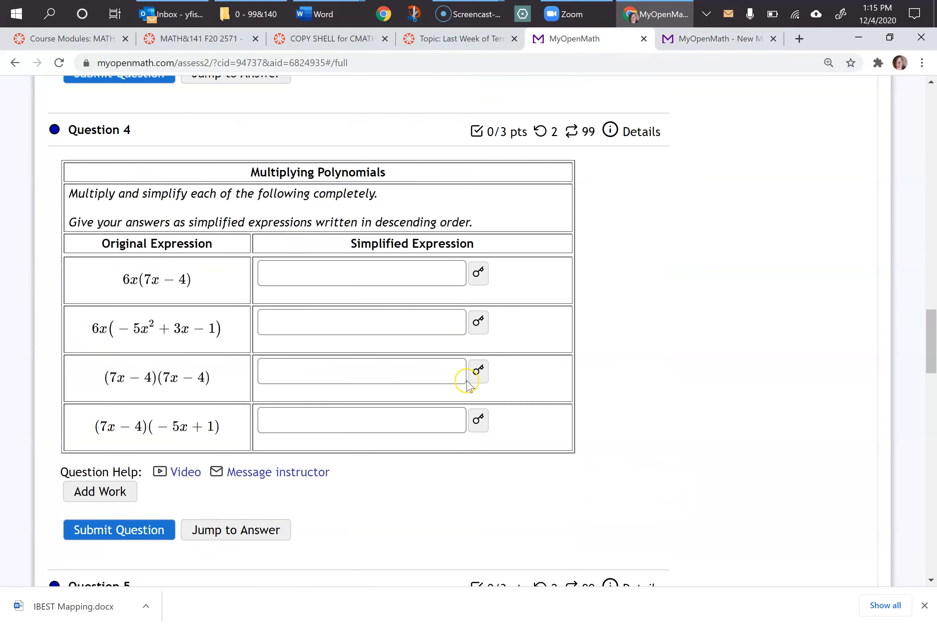
{"action": "scroll", "coordinate": [468, 385], "scroll_direction": "down", "scroll_amount": 12}
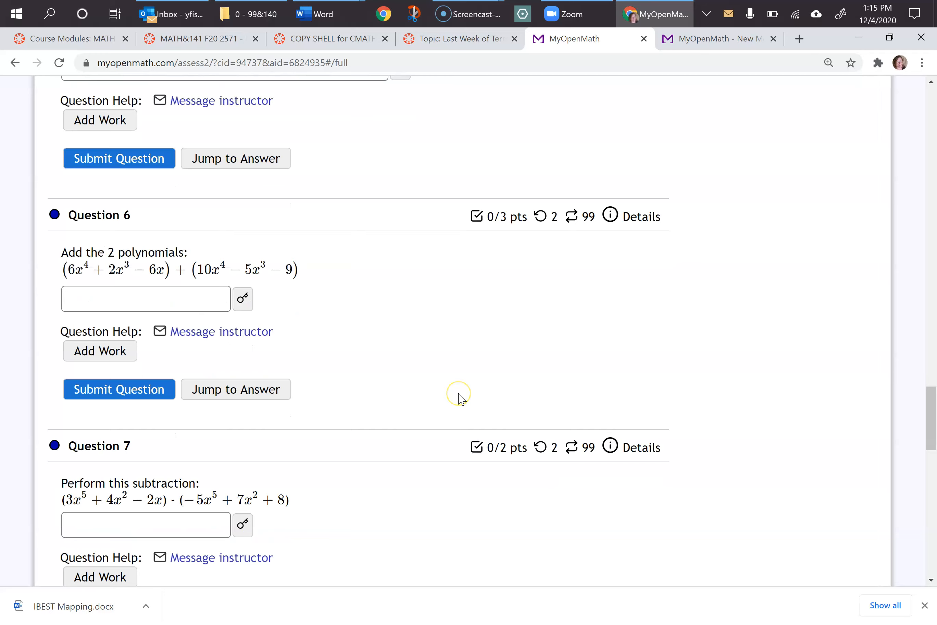
{"action": "scroll", "coordinate": [459, 397], "scroll_direction": "down", "scroll_amount": 8}
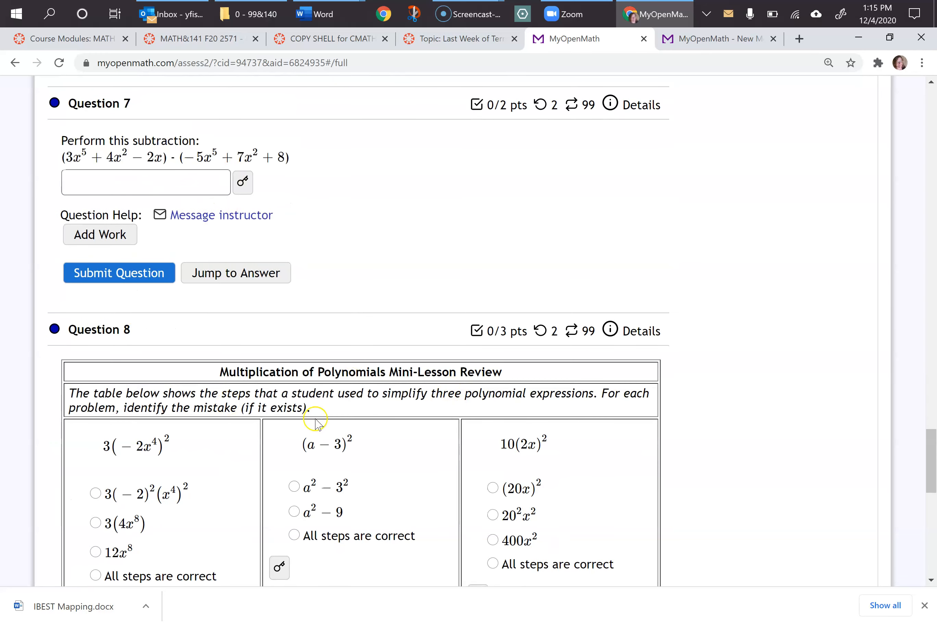
{"action": "scroll", "coordinate": [552, 394], "scroll_direction": "down", "scroll_amount": 8}
{"action": "scroll", "coordinate": [202, 482], "scroll_direction": "down", "scroll_amount": 8}
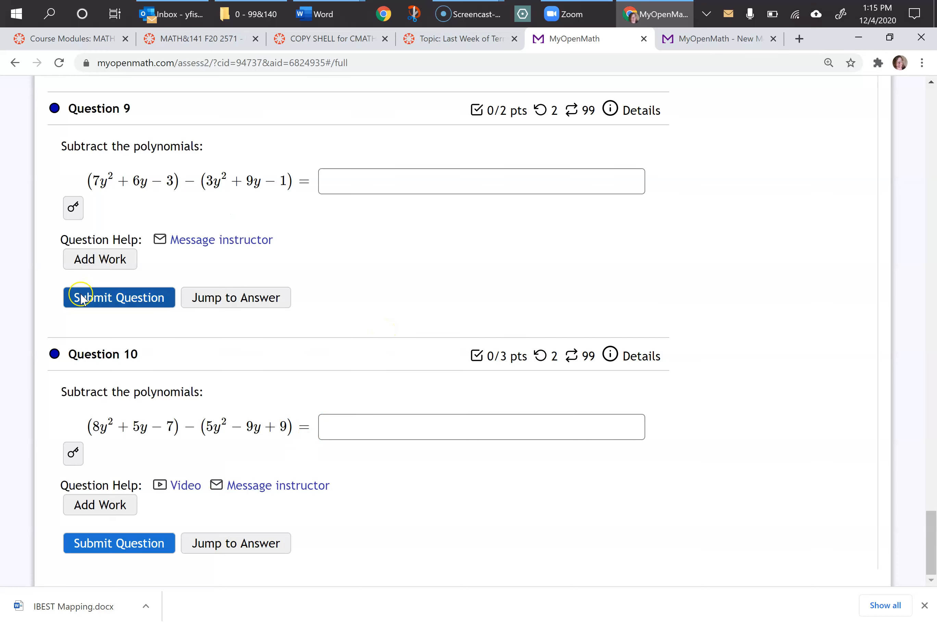
- Open the help video for Question 4, Multiplying Polynomials, and play it
{"action": "scroll", "coordinate": [258, 410], "scroll_direction": "up", "scroll_amount": 8}
{"action": "scroll", "coordinate": [257, 408], "scroll_direction": "up", "scroll_amount": 15}
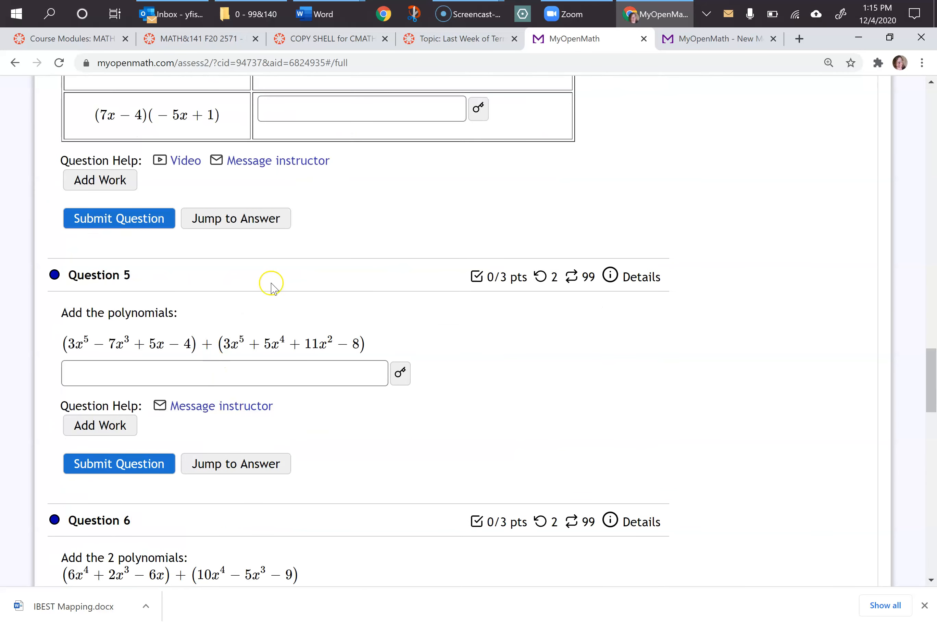
{"action": "left_click", "coordinate": [181, 162]}
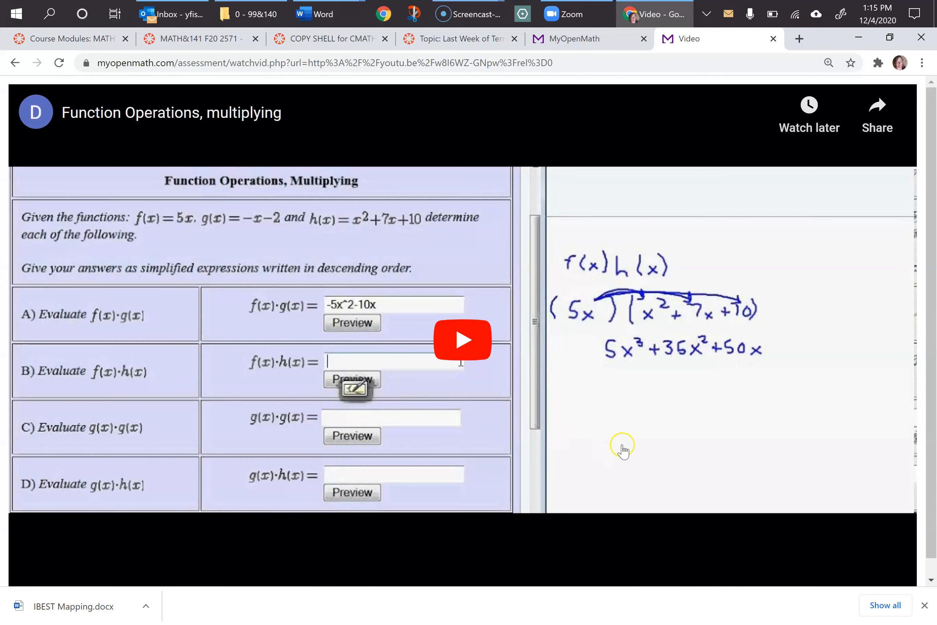
{"action": "left_click", "coordinate": [623, 448]}
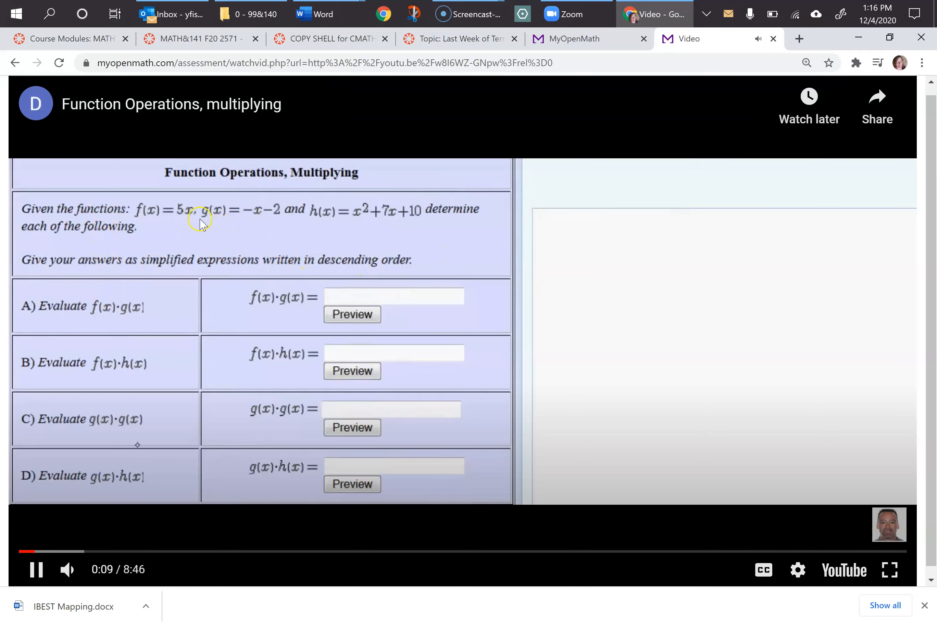
- View the help video on YouTube, and close both video pages to return to the assessment preview
{"action": "left_click", "coordinate": [844, 570]}
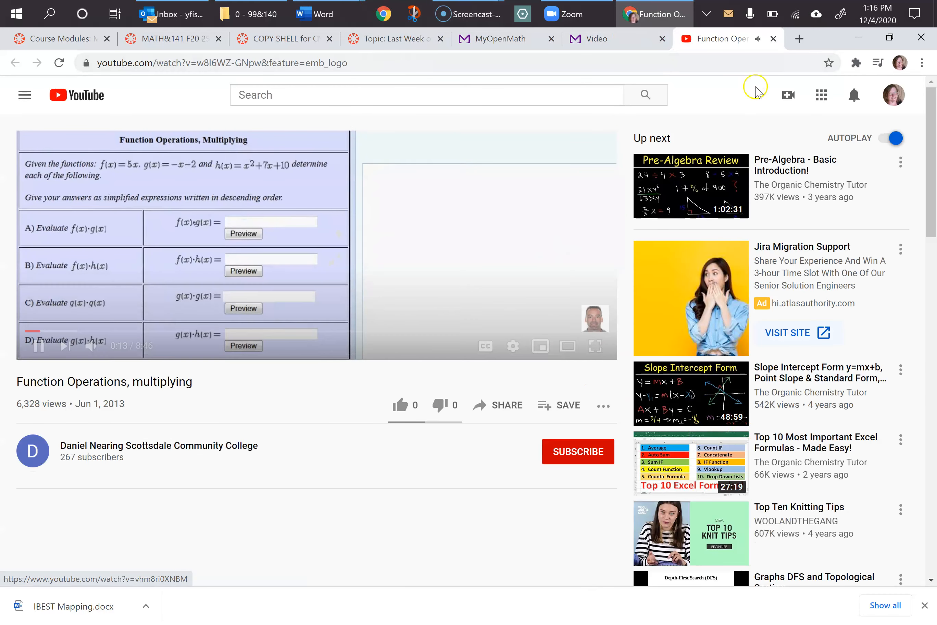
{"action": "left_click", "coordinate": [592, 39]}
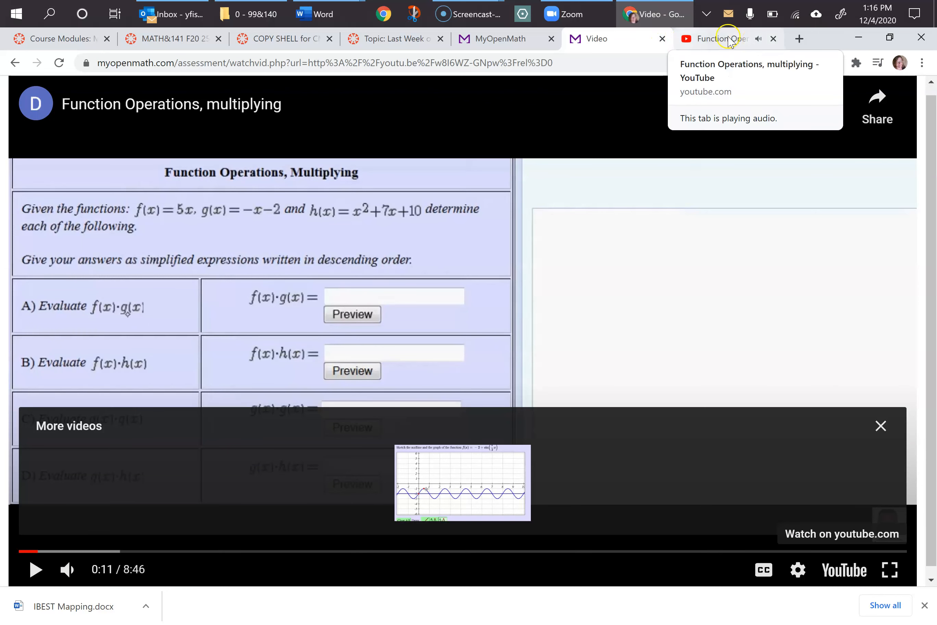
{"action": "left_click", "coordinate": [662, 39]}
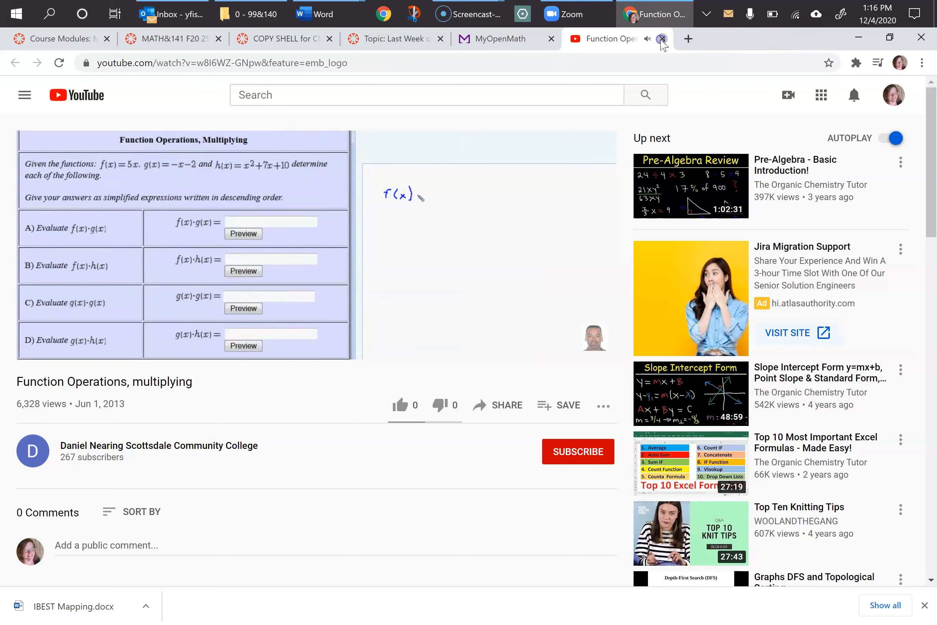
{"action": "left_click", "coordinate": [662, 39]}
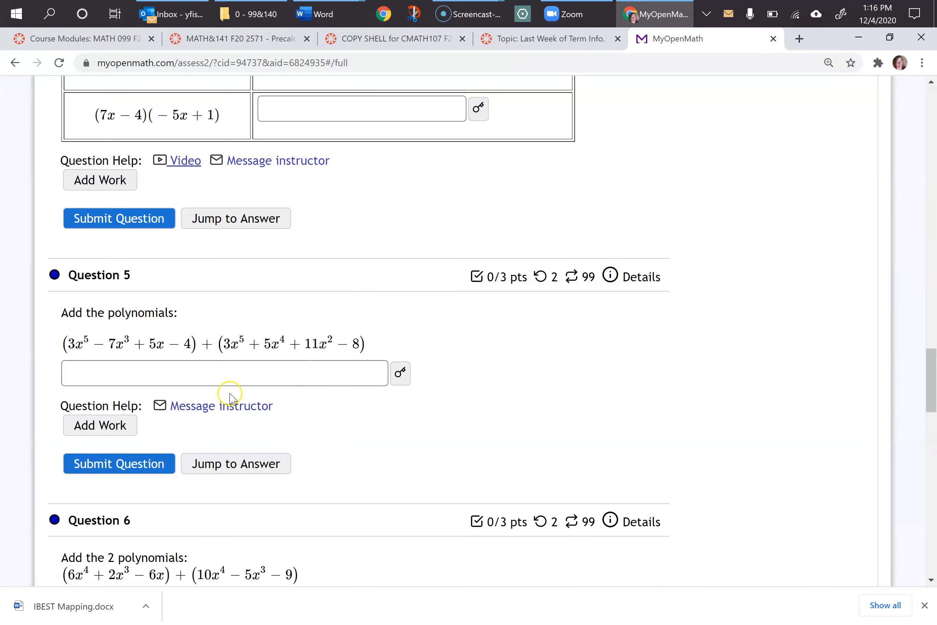
- Play the help video for Question 2, Characteristics of Polynomials, and open it on YouTube
{"action": "scroll", "coordinate": [336, 356], "scroll_direction": "up", "scroll_amount": 15}
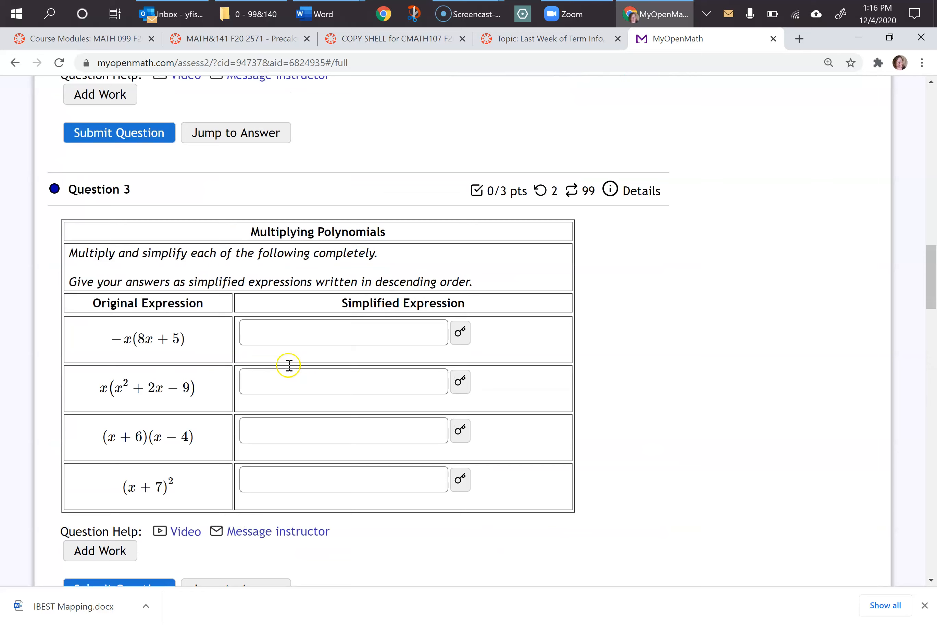
{"action": "left_click", "coordinate": [174, 345]}
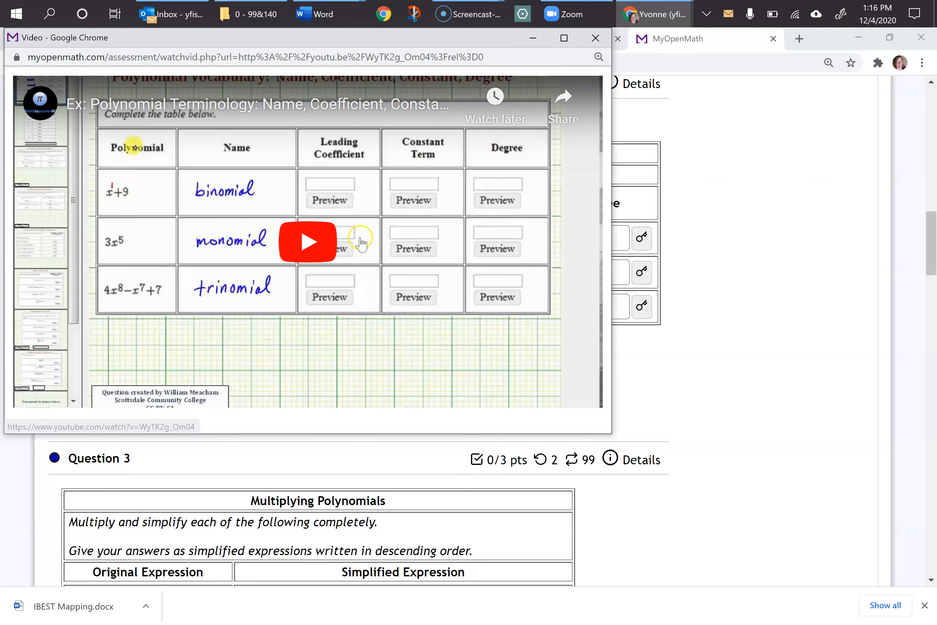
{"action": "left_click", "coordinate": [308, 242]}
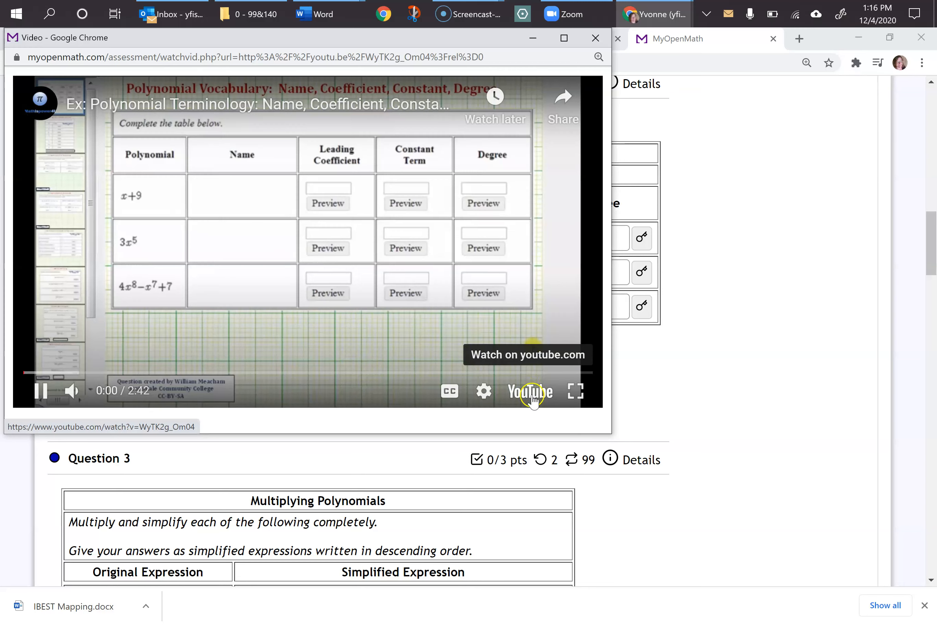
{"action": "left_click", "coordinate": [533, 400]}
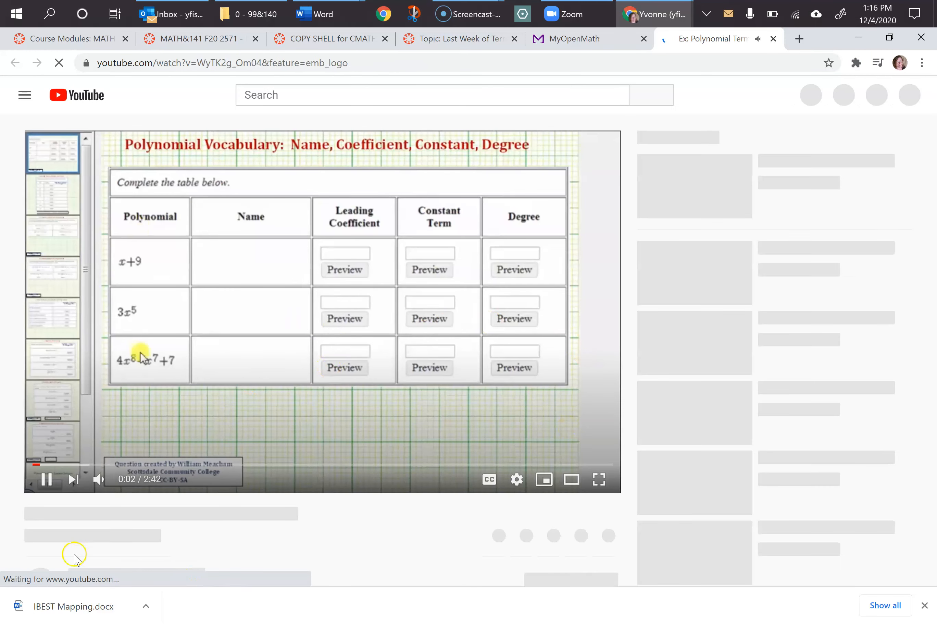
- Skip ahead in the polynomial terminology video to 0:23 and on to about 1:15, and lower the sound volume
{"action": "left_click", "coordinate": [105, 464]}
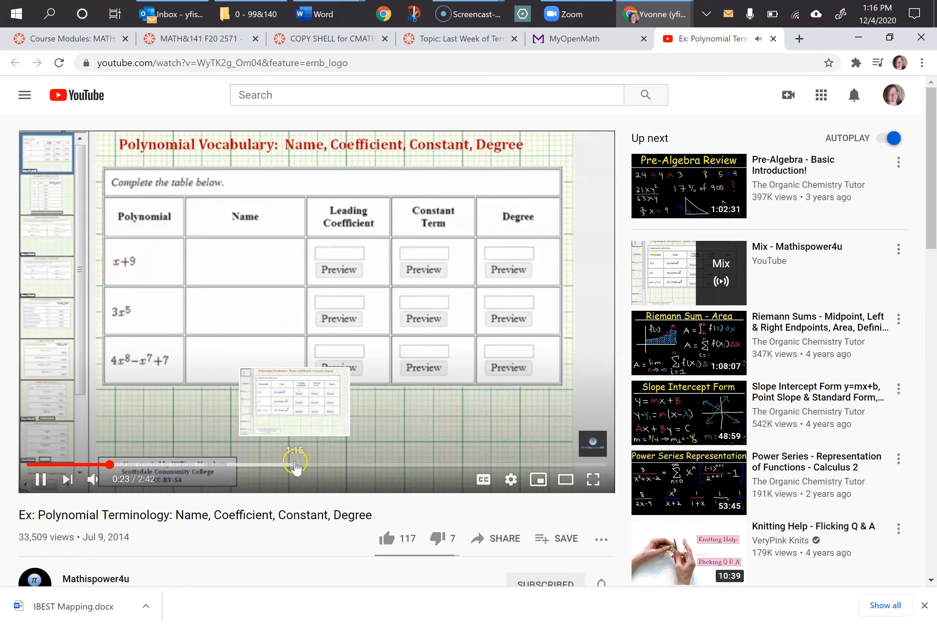
{"action": "left_click", "coordinate": [295, 465]}
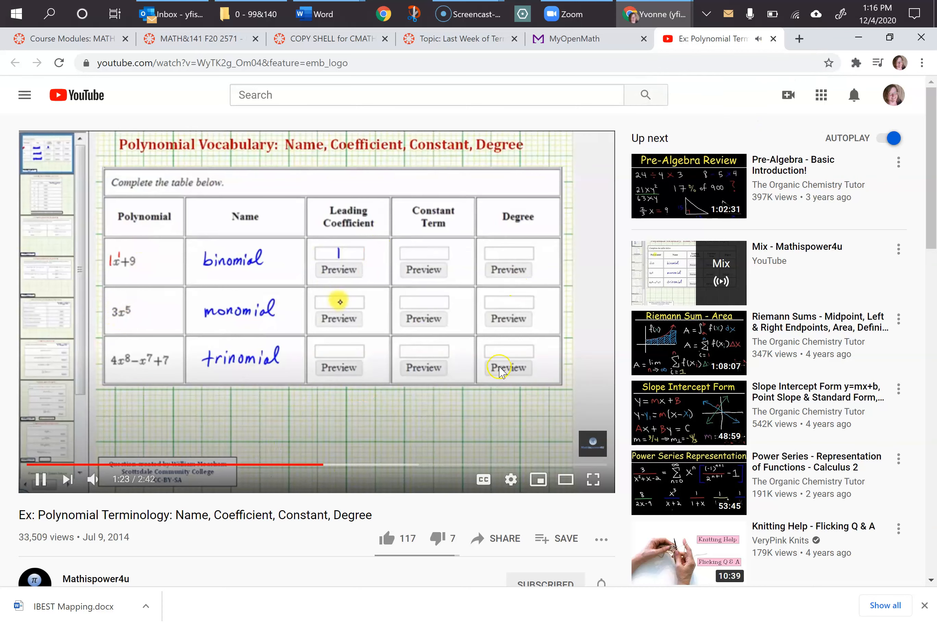
{"action": "key", "text": "XF86AudioMute"}
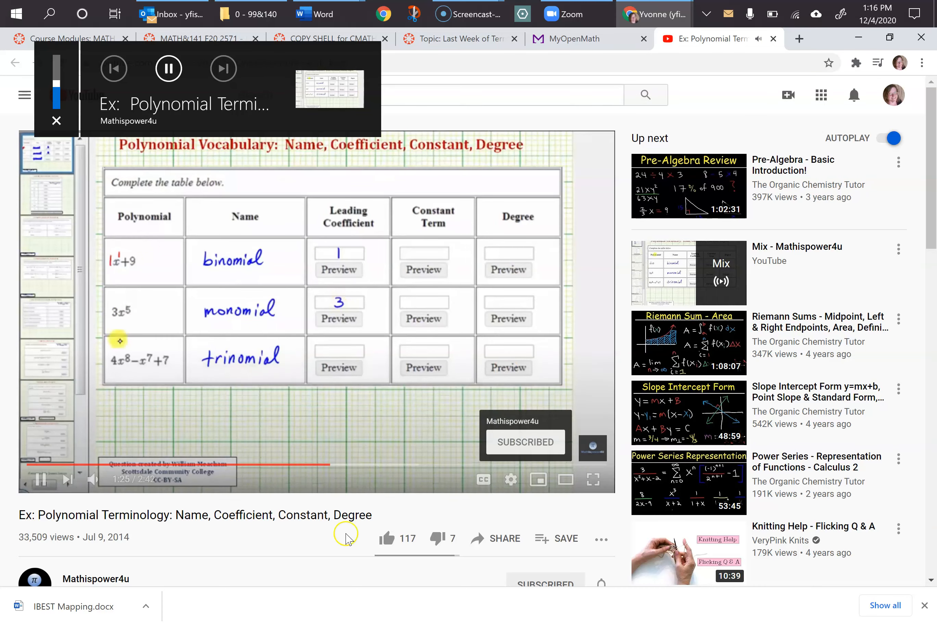
- Open the Mathispower4u channel from the video page and look through its uploads and playlists
{"action": "scroll", "coordinate": [126, 383], "scroll_direction": "down", "scroll_amount": 5}
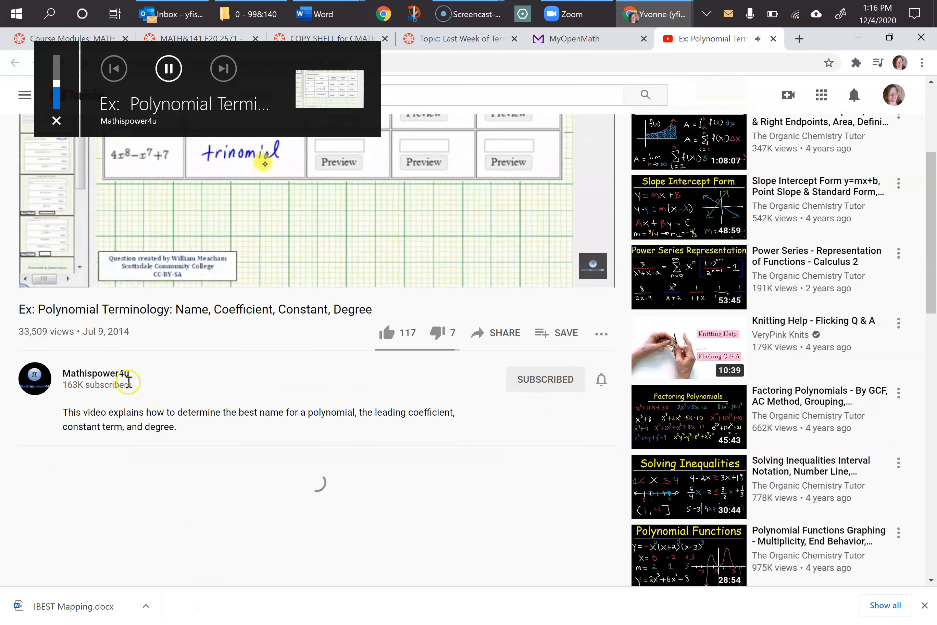
{"action": "left_click", "coordinate": [82, 379]}
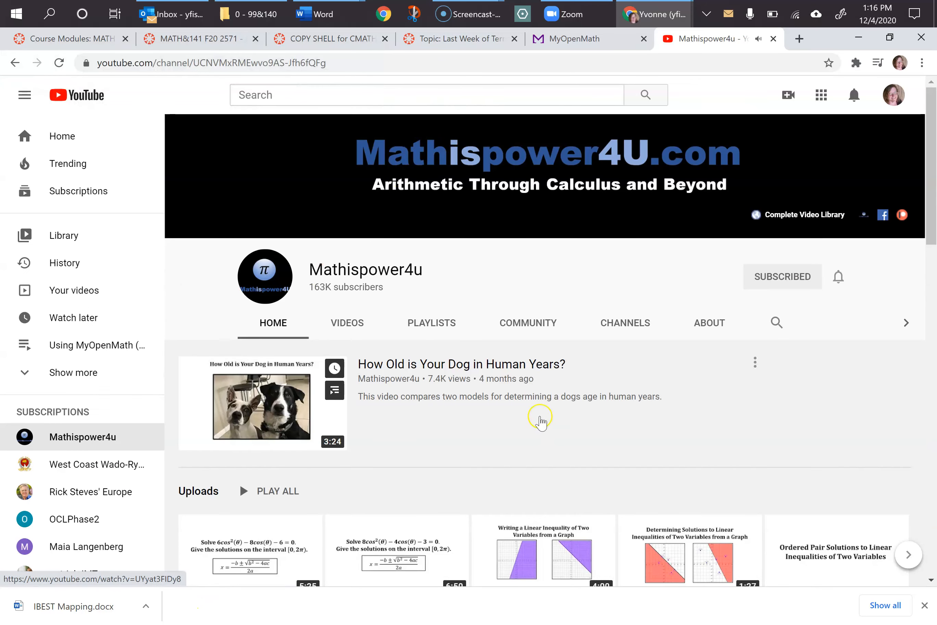
{"action": "scroll", "coordinate": [485, 453], "scroll_direction": "down", "scroll_amount": 3}
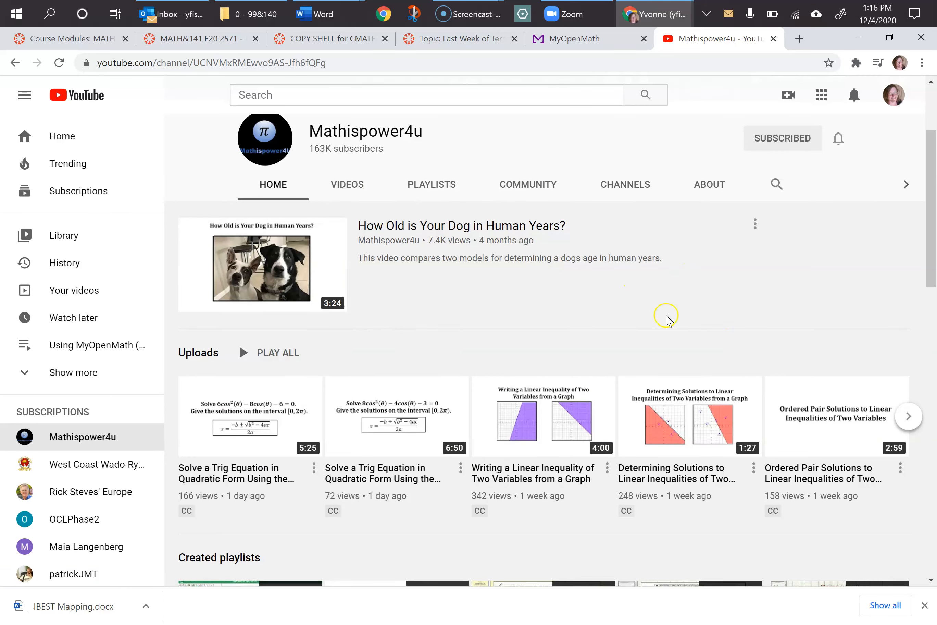
{"action": "scroll", "coordinate": [666, 318], "scroll_direction": "down", "scroll_amount": 5}
{"action": "scroll", "coordinate": [665, 318], "scroll_direction": "up", "scroll_amount": 7}
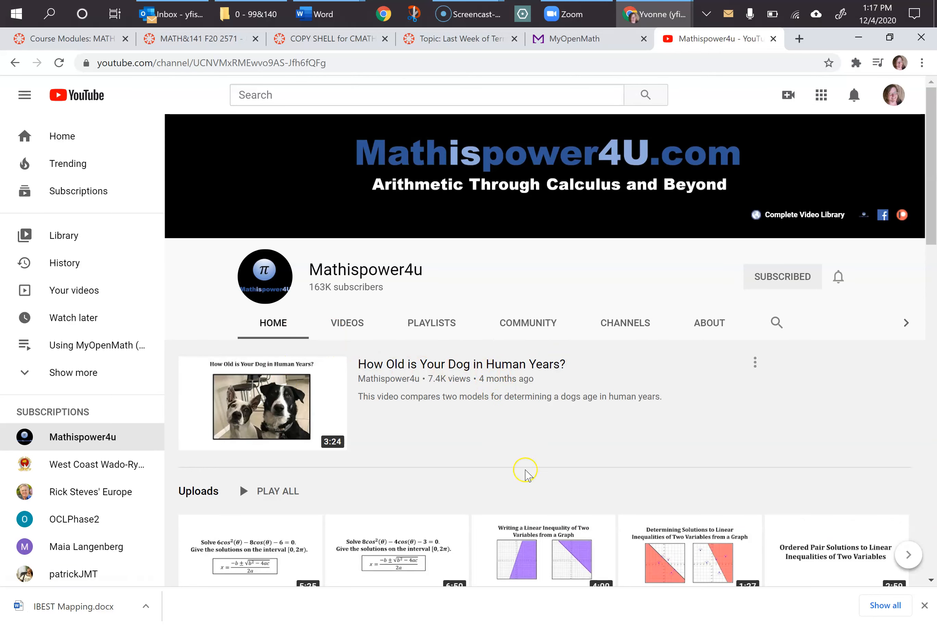
- Go to mathispower4u.com, open the Algebra 2 Video Library and look through its list of videos
{"action": "left_click", "coordinate": [414, 68]}
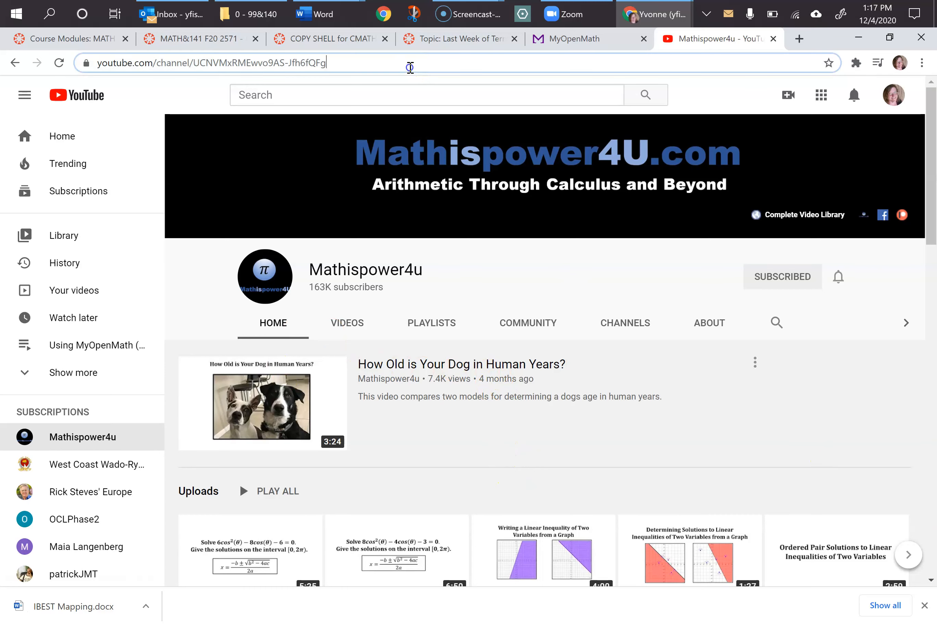
{"action": "mouse_move", "coordinate": [467, 14]}
{"action": "type", "text": "mathispower4u.com"}
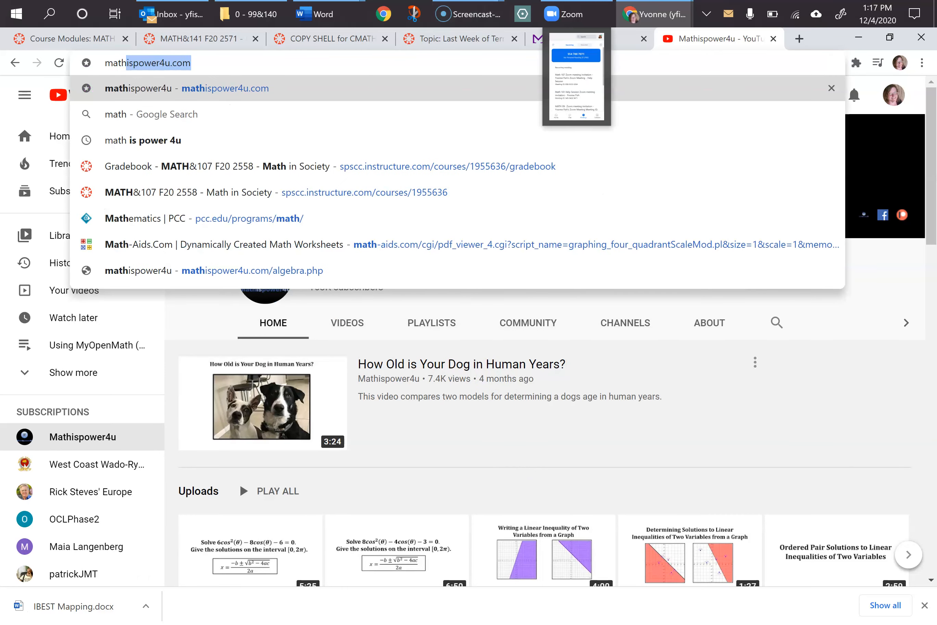
{"action": "left_click", "coordinate": [244, 90]}
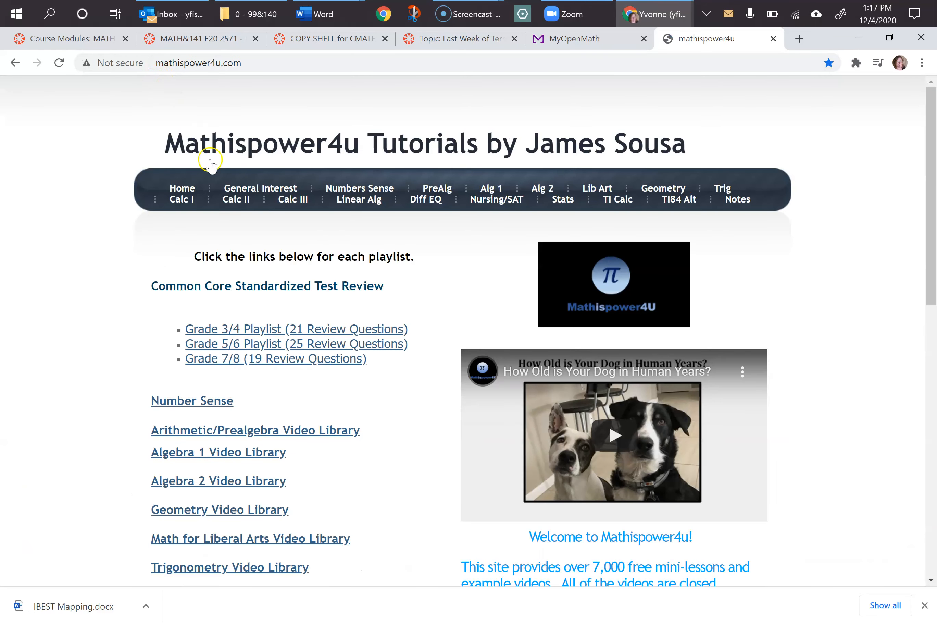
{"action": "left_click", "coordinate": [182, 480]}
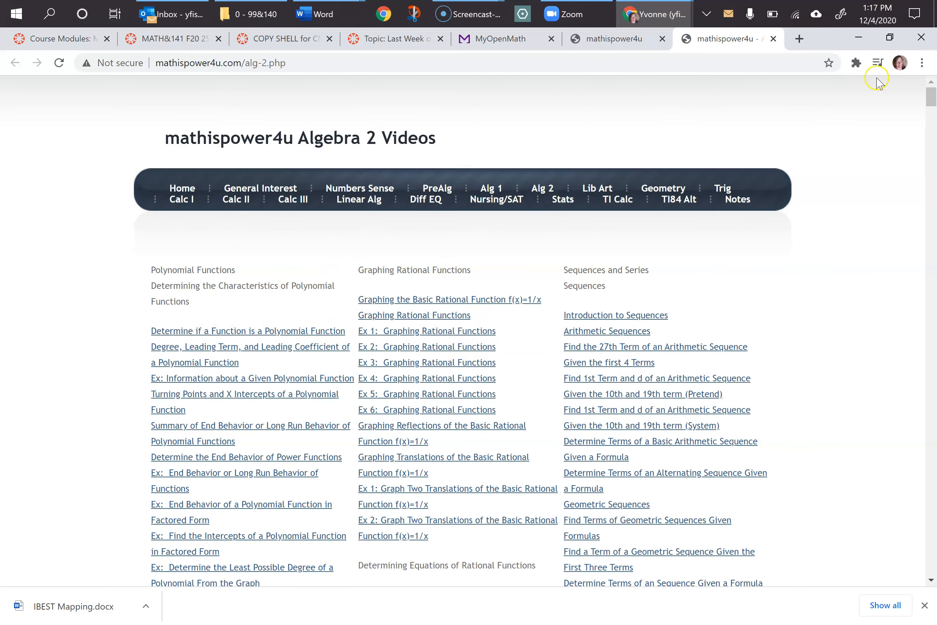
{"action": "left_click_drag", "start_coordinate": [931, 101], "coordinate": [934, 396]}
- Return to the MyOpenMath assessment preview and look through its questions down to Question 10 and back
{"action": "left_click", "coordinate": [596, 39]}
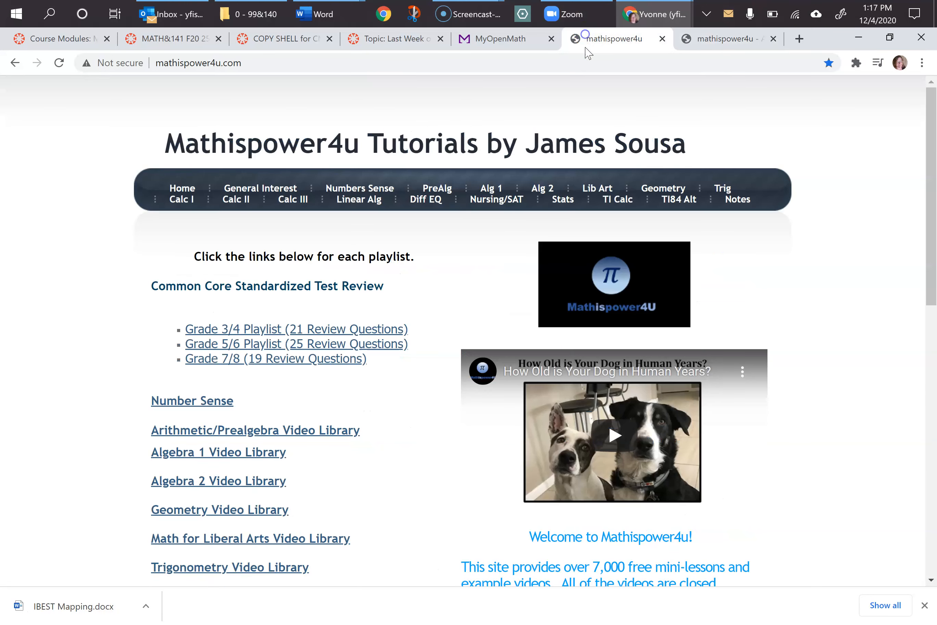
{"action": "left_click", "coordinate": [496, 39]}
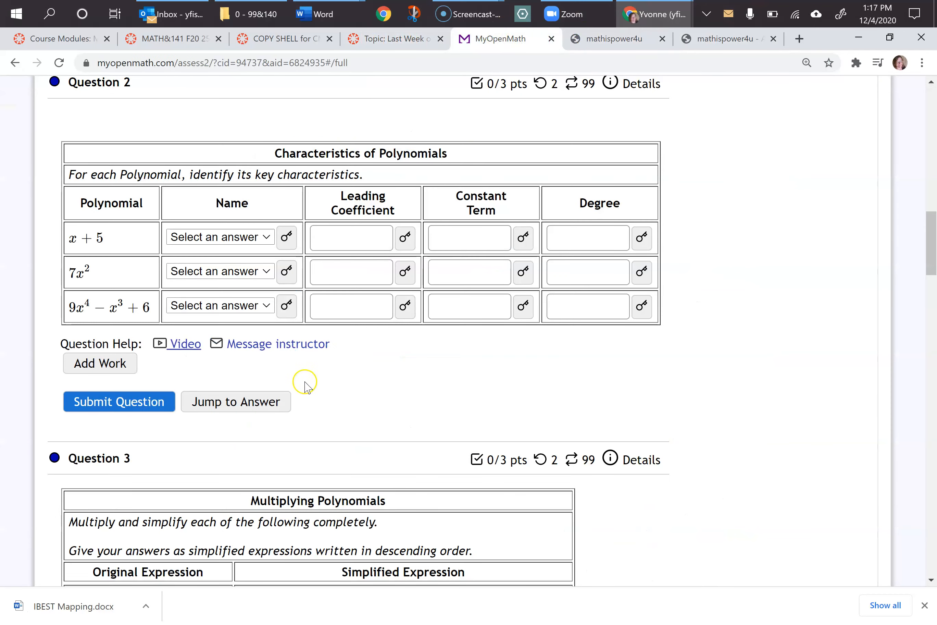
{"action": "left_click_drag", "start_coordinate": [922, 253], "coordinate": [925, 552]}
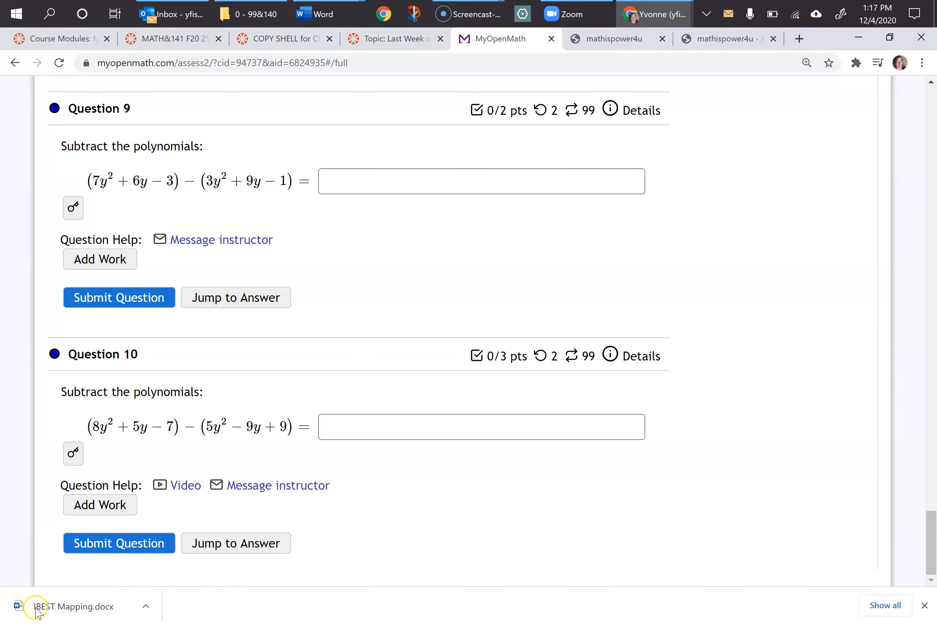
{"action": "left_click", "coordinate": [932, 393]}
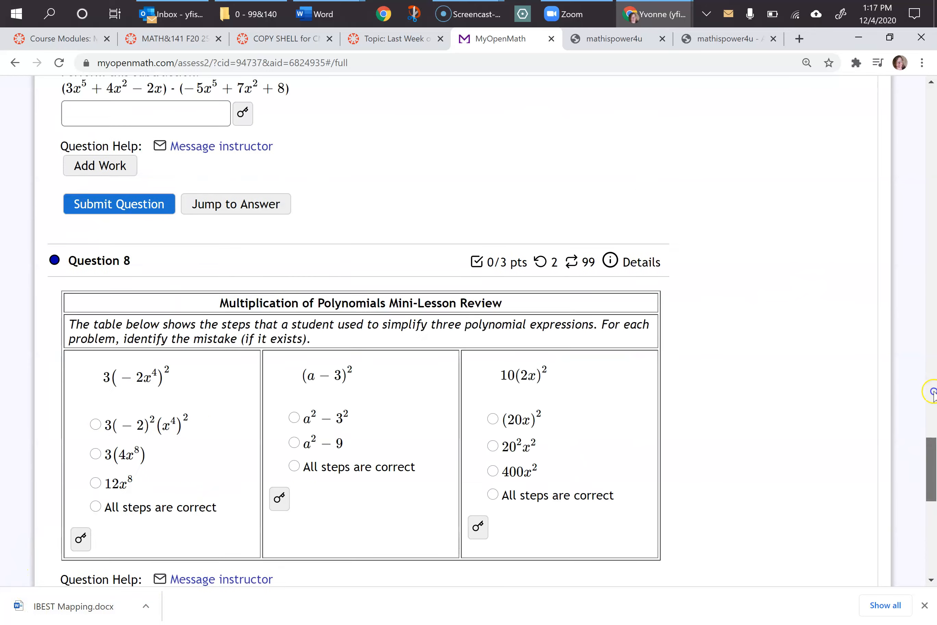
{"action": "left_click_drag", "start_coordinate": [935, 393], "coordinate": [935, 102]}
- Return to the SAMPLE bare bones course page, switch it to student view and look through all its items
{"action": "left_click", "coordinate": [191, 170]}
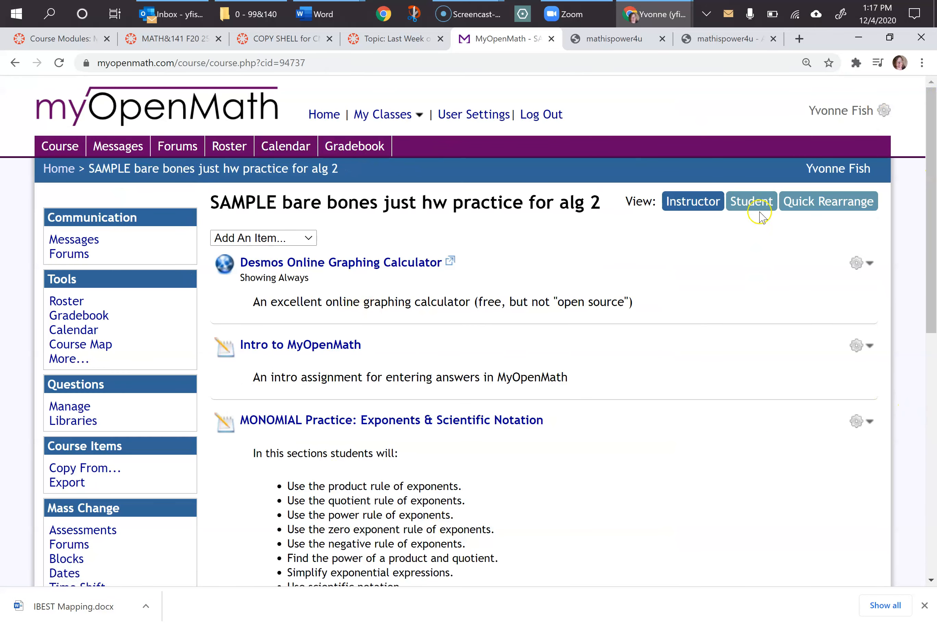
{"action": "left_click", "coordinate": [751, 201]}
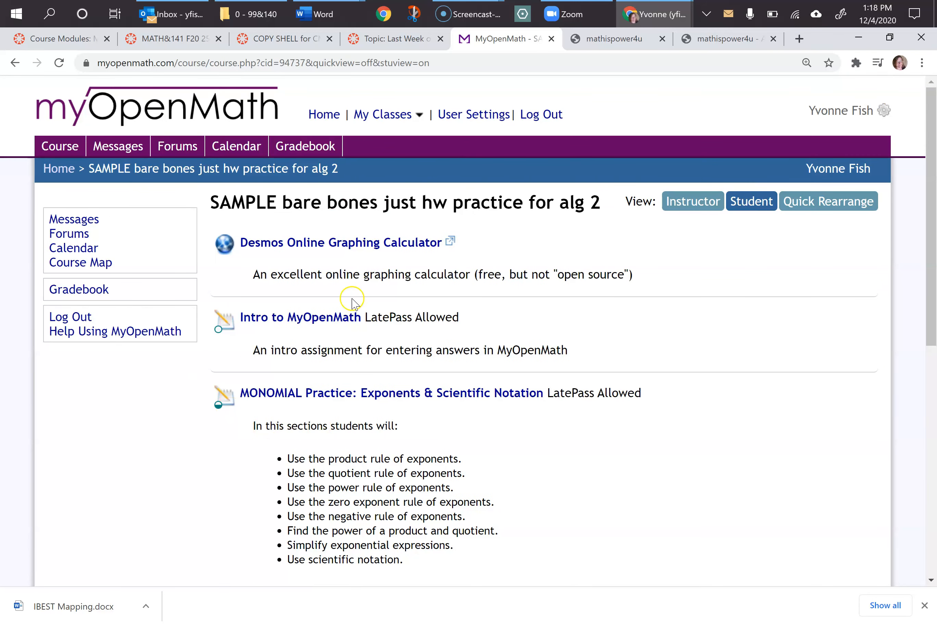
{"action": "scroll", "coordinate": [568, 511], "scroll_direction": "down", "scroll_amount": 4}
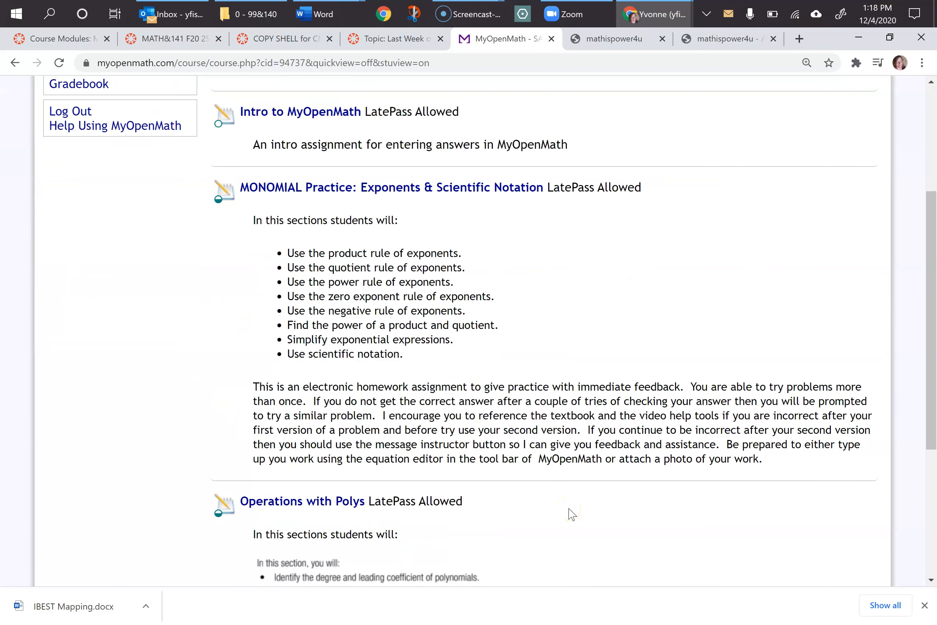
{"action": "scroll", "coordinate": [573, 514], "scroll_direction": "down", "scroll_amount": 10}
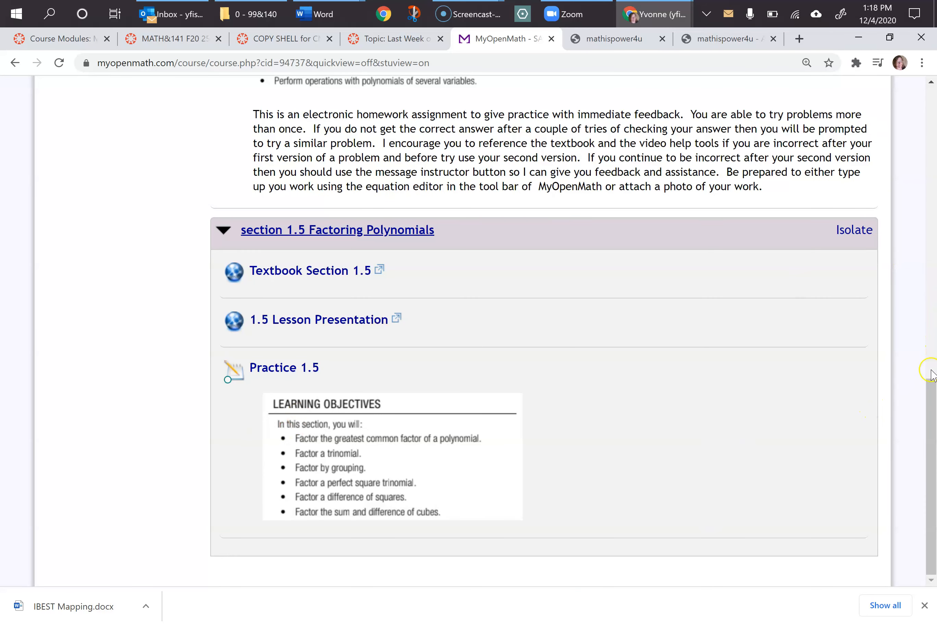
{"action": "left_click", "coordinate": [928, 407]}
{"action": "left_click_drag", "start_coordinate": [928, 408], "coordinate": [928, 115]}
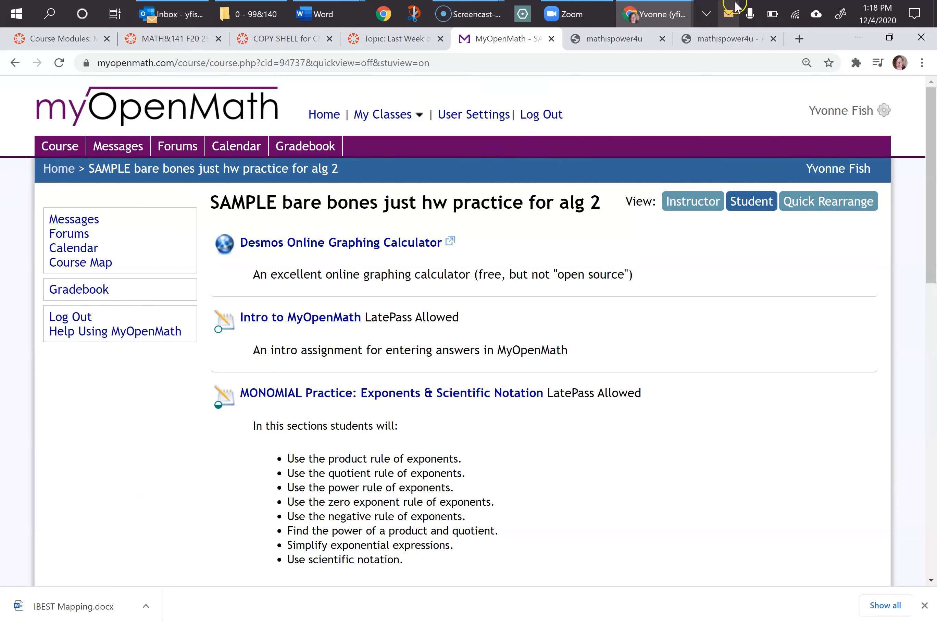
{"action": "left_click", "coordinate": [13, 612]}
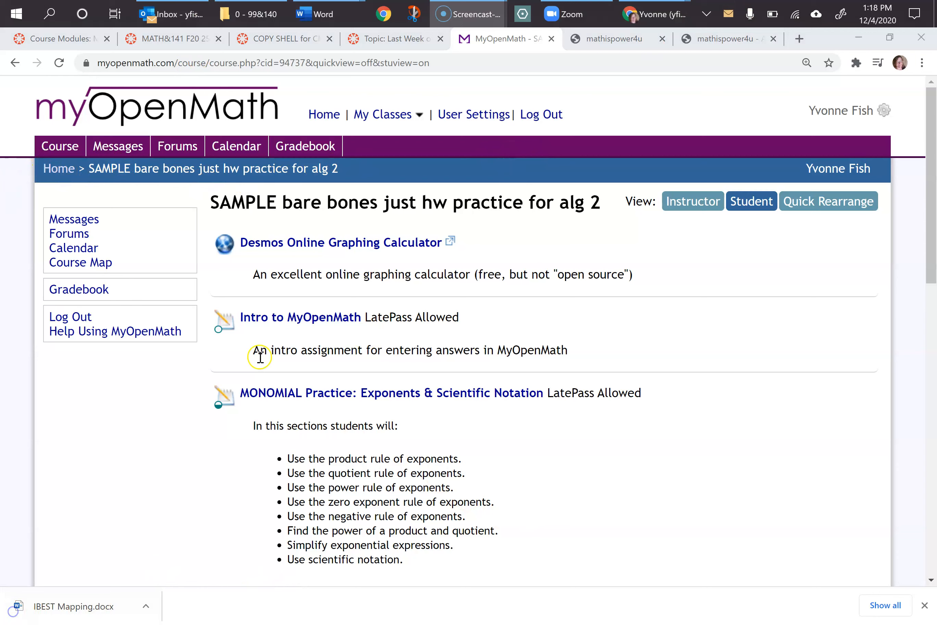